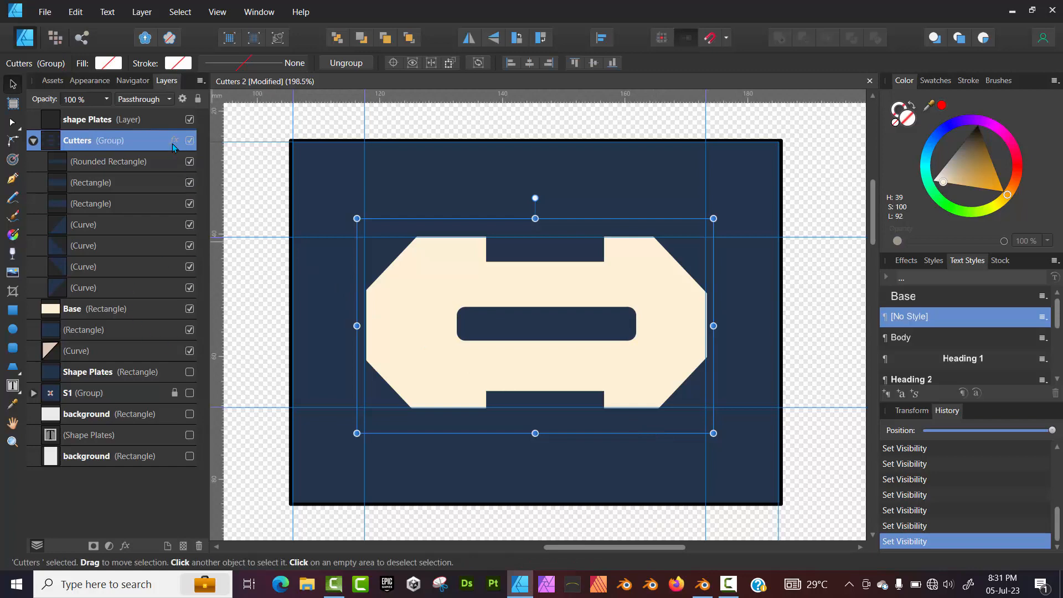
Step: Raise the Cutters group's black Color Overlay opacity to expose the cutter shapes, return it to 0%, and close the layer effects
click(174, 142)
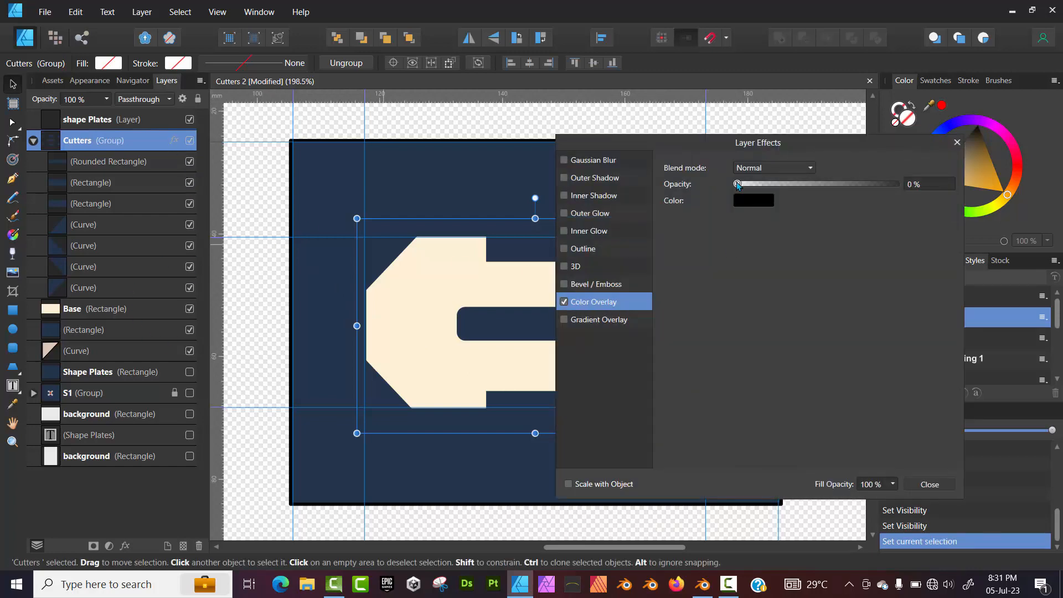
drag(737, 185, 894, 189)
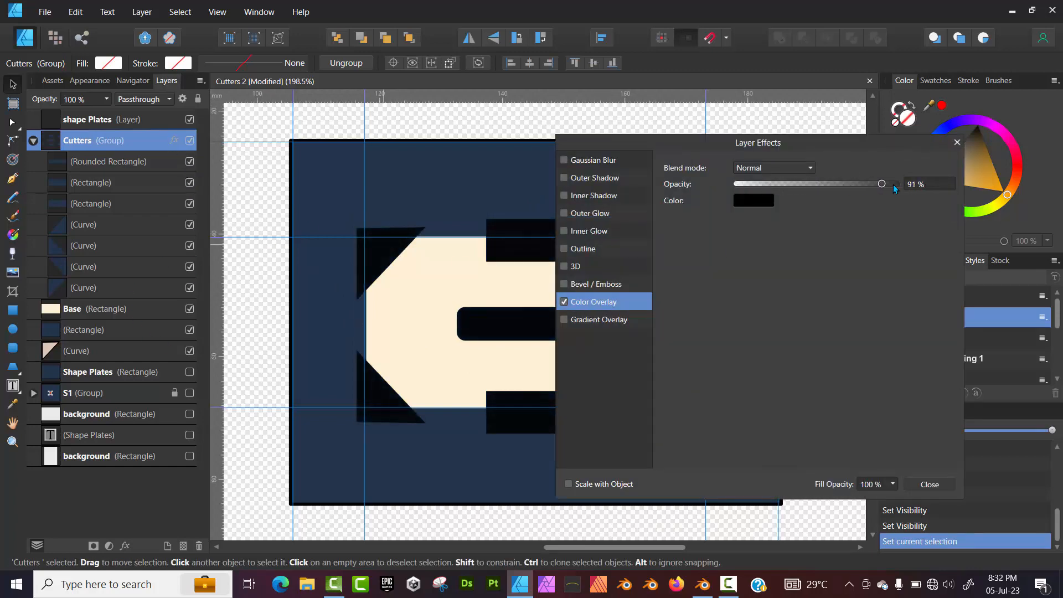
drag(703, 138, 911, 197)
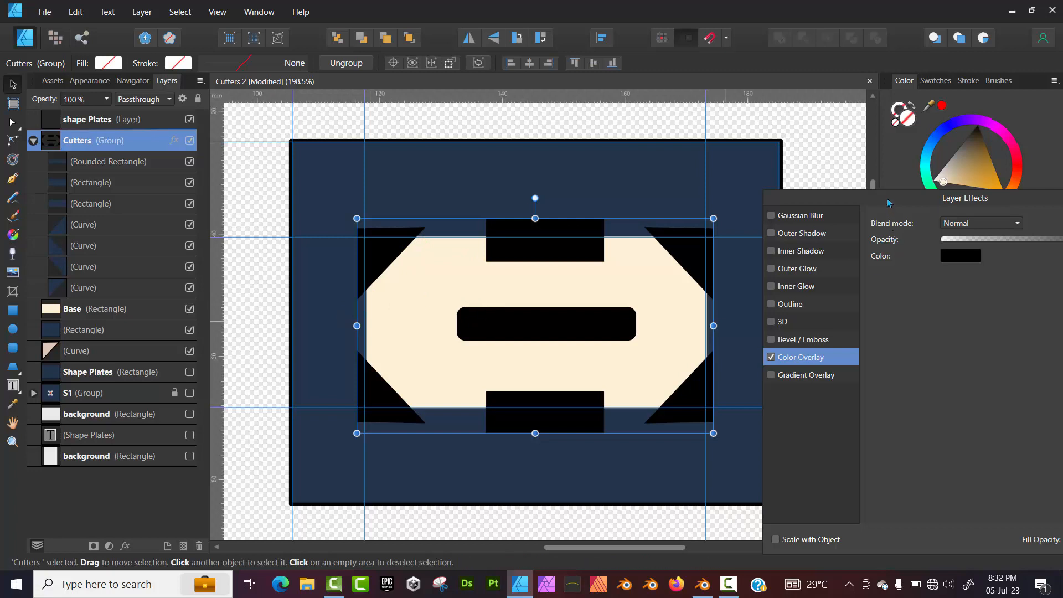
drag(887, 200, 696, 159)
drag(908, 198, 639, 210)
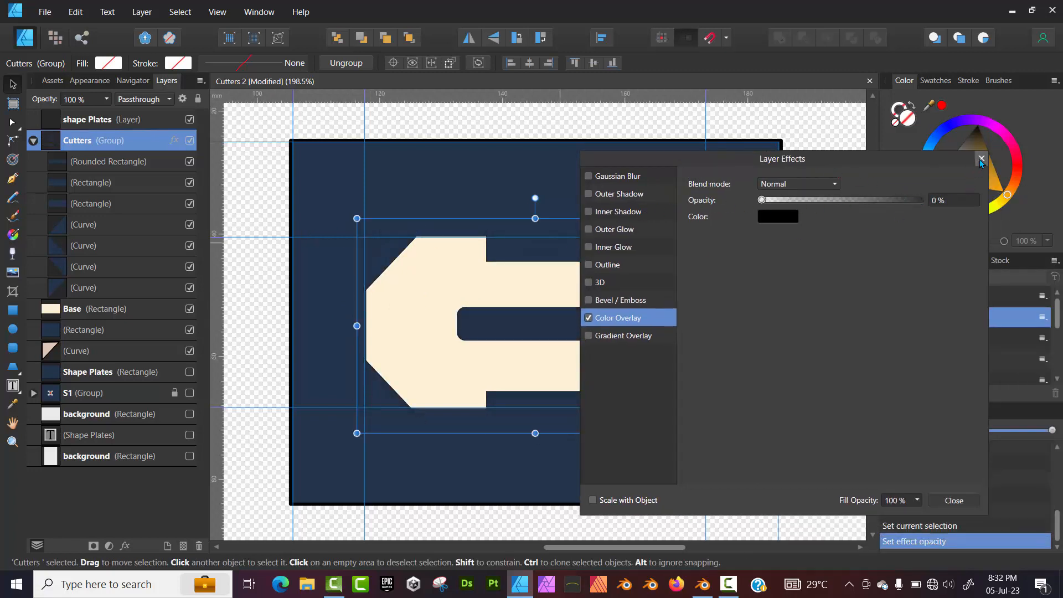
click(982, 158)
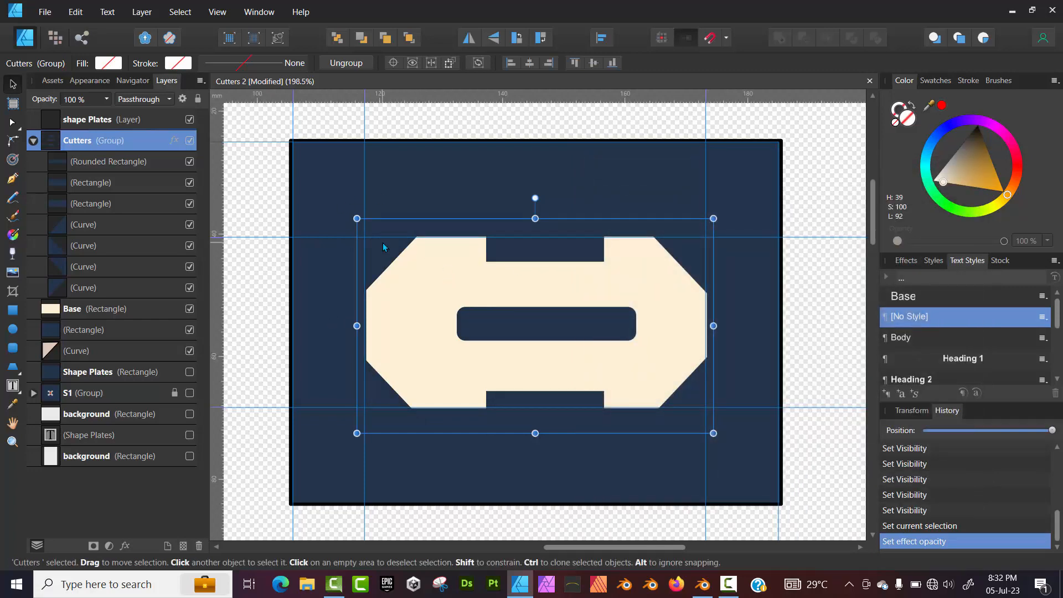
Step: Toggle the visibility of the rounded rectangle cutter and the upper rectangle cutter to preview the base without each cut
click(190, 162)
click(190, 162)
click(190, 162)
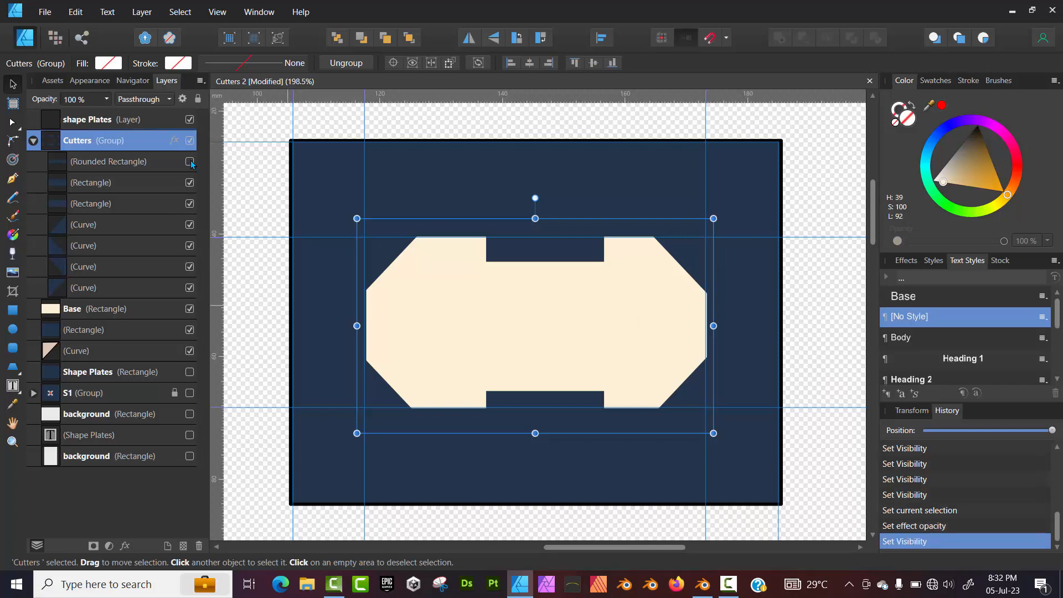
click(190, 162)
click(190, 183)
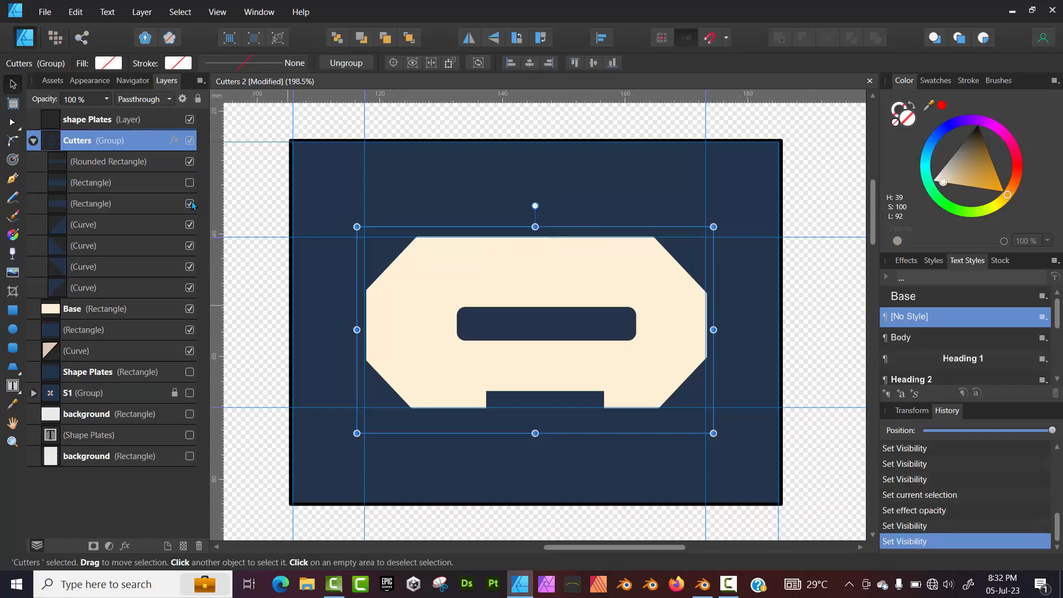
Step: Hide the lower rectangle cutter and the first, third and fourth curve cutters in the Cutters group
click(190, 203)
click(189, 225)
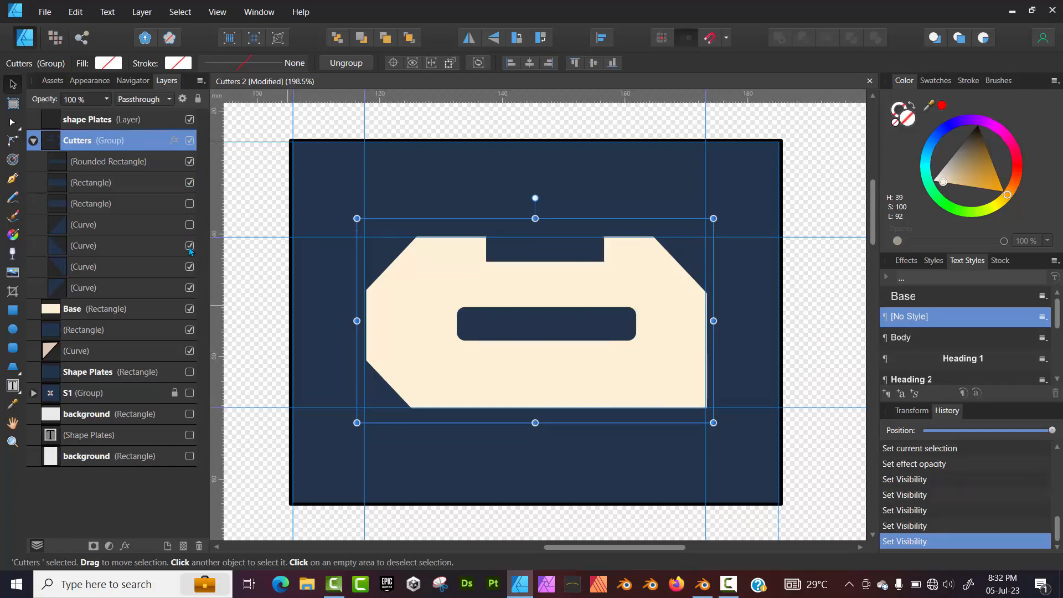
click(190, 266)
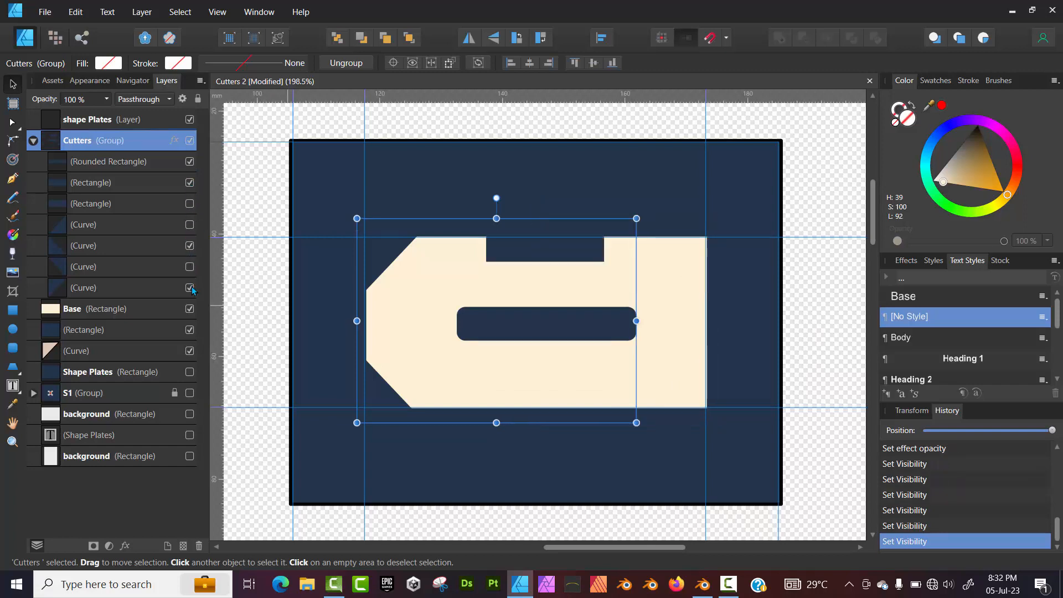
click(189, 288)
click(190, 288)
click(189, 287)
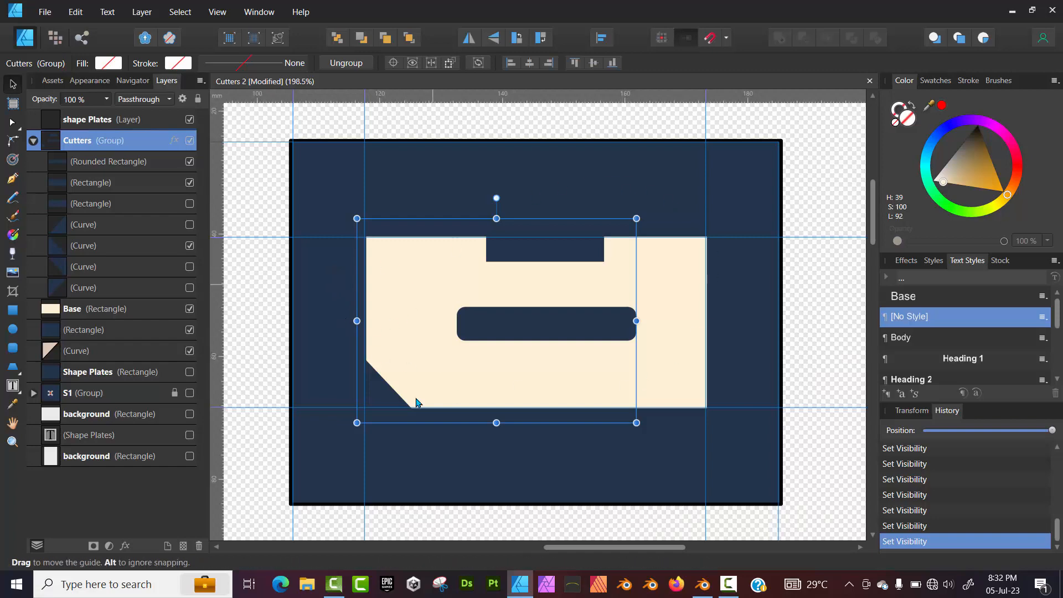
Step: Switch to Blender and show the default cube briefly, hiding it again to leave the scene clear
click(1011, 11)
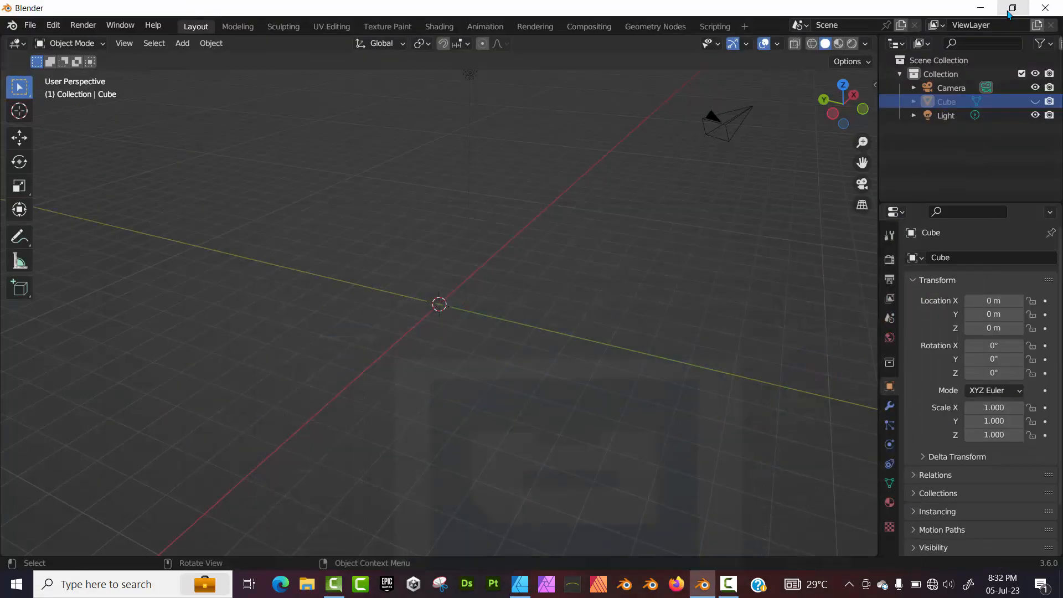
middle_drag(474, 311, 441, 310)
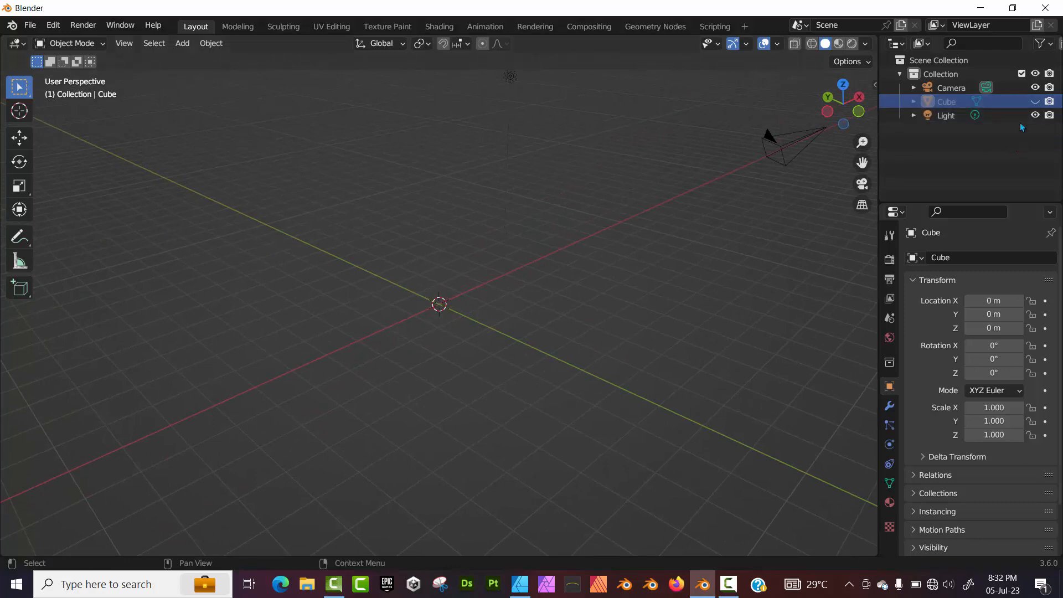
click(1035, 102)
middle_drag(338, 344, 350, 341)
click(1035, 101)
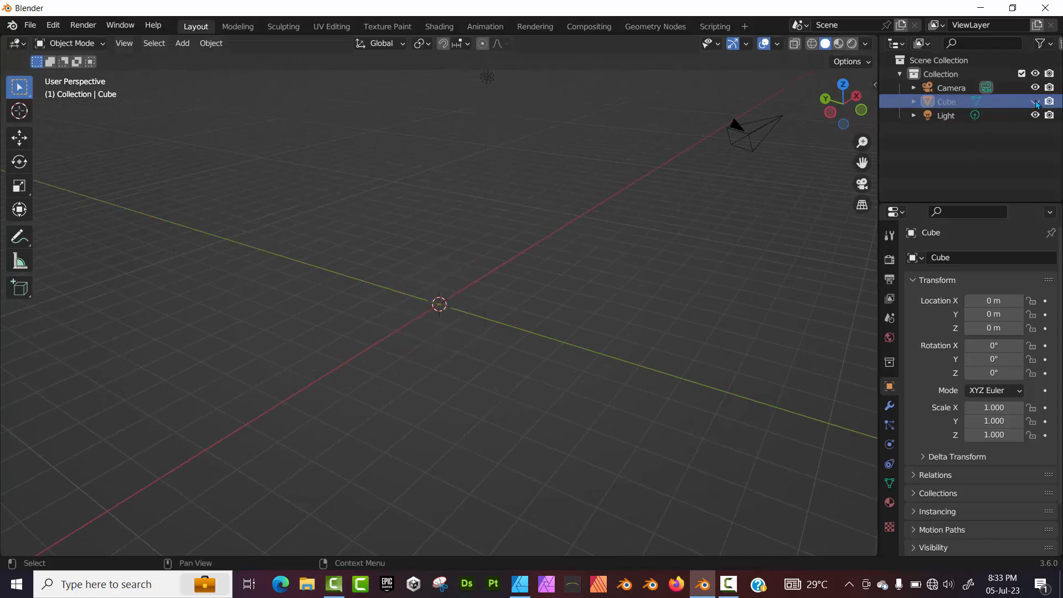
click(523, 585)
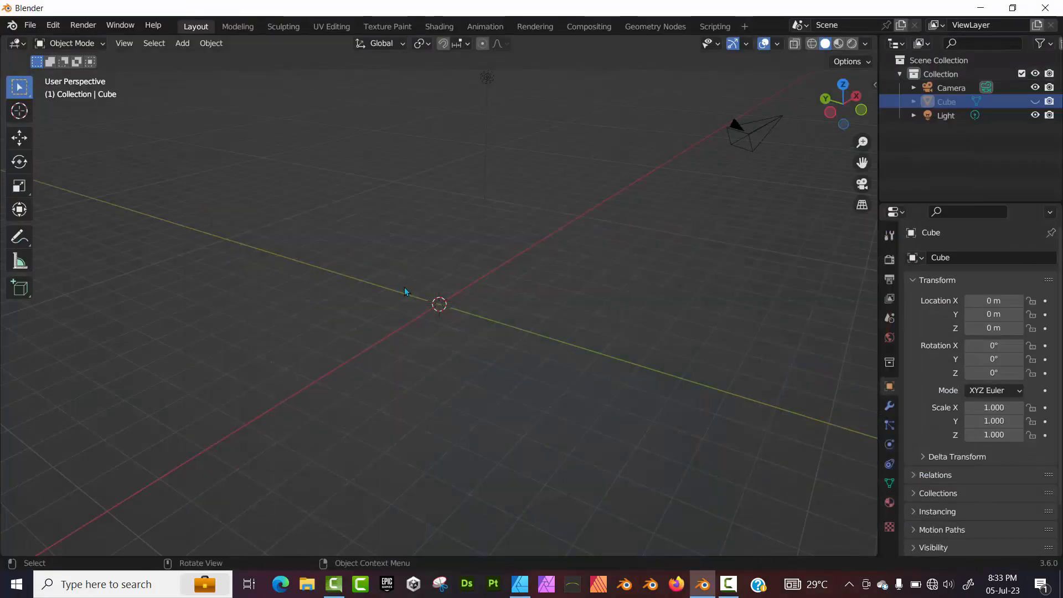
middle_drag(499, 299, 399, 301)
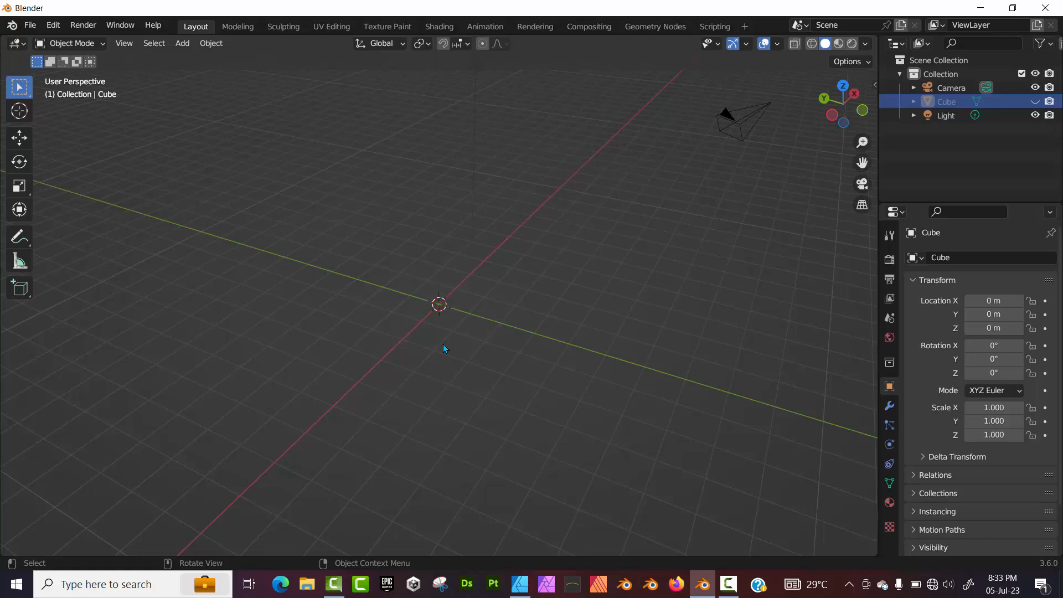
Step: Bring up the Fluent pie menu, dismiss it, and display the full Fluent tool set beside the viewport
key(f)
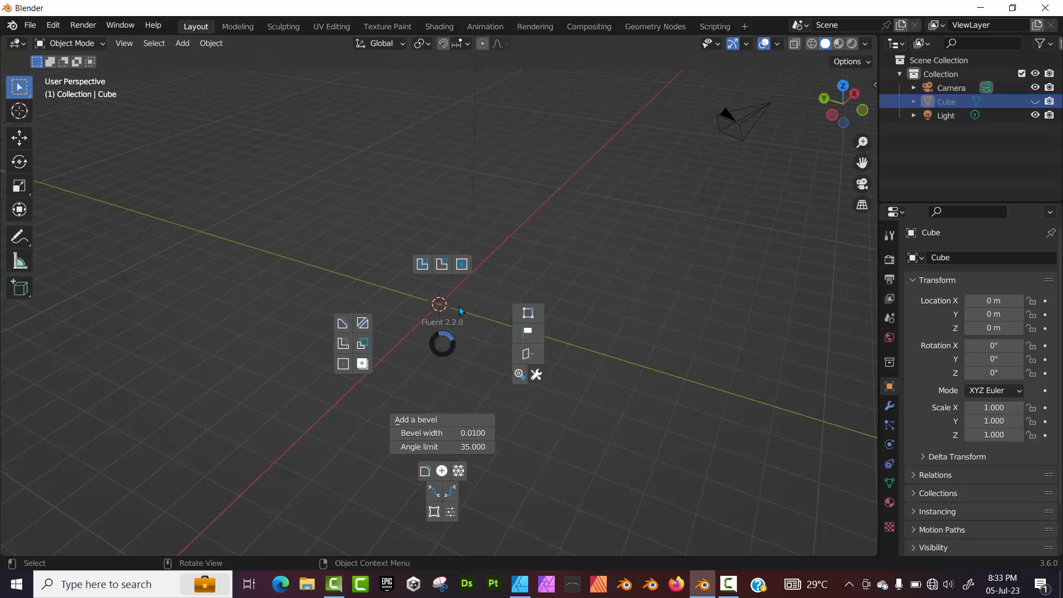
click(442, 344)
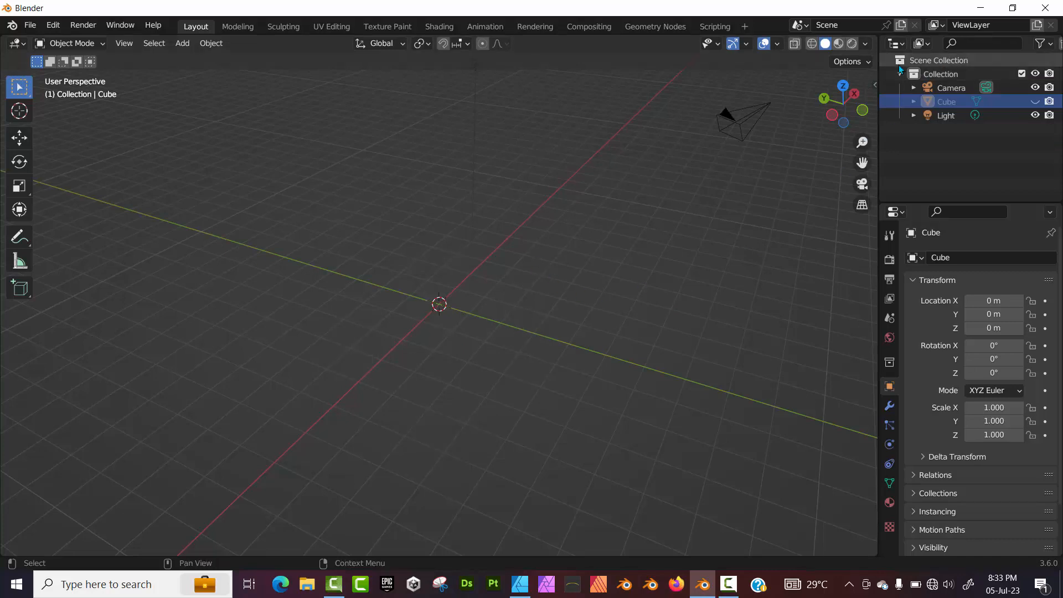
click(875, 83)
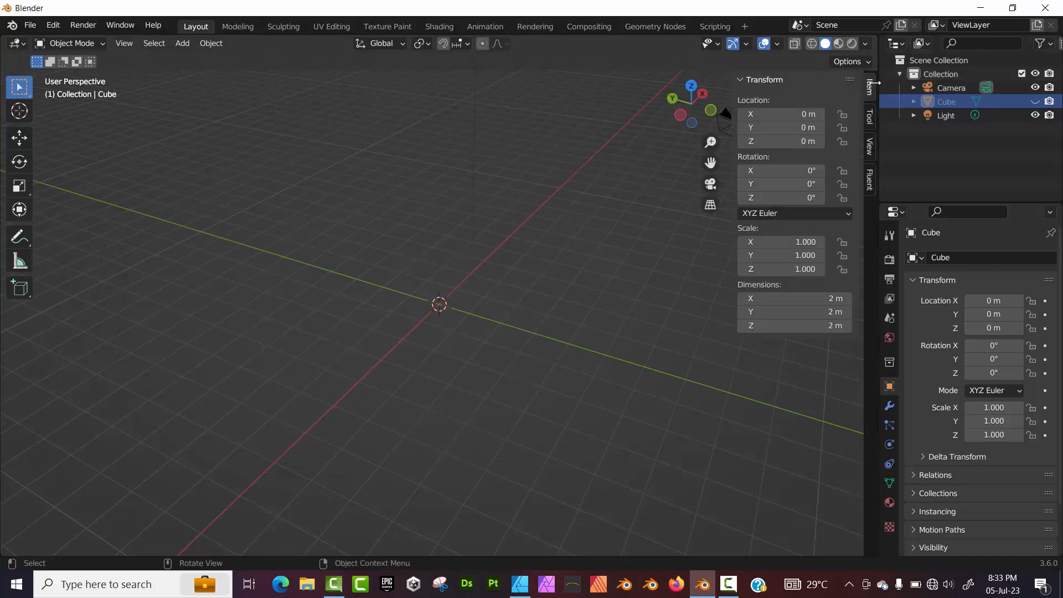
click(869, 180)
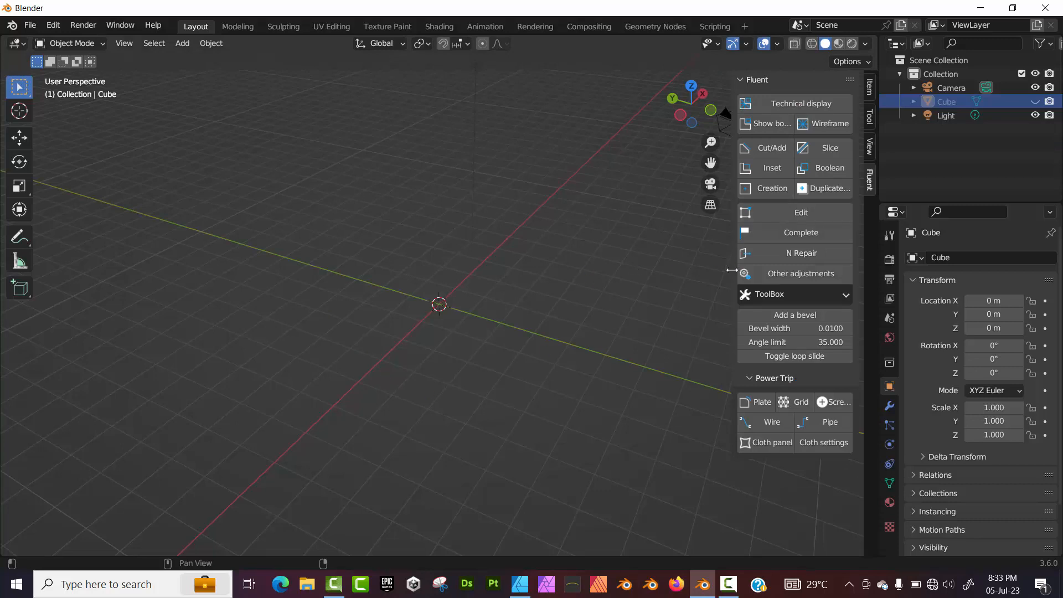
Step: Start a Fluent Creation with a drawing grid at the world origin and try a circle at the grid's centre
click(750, 191)
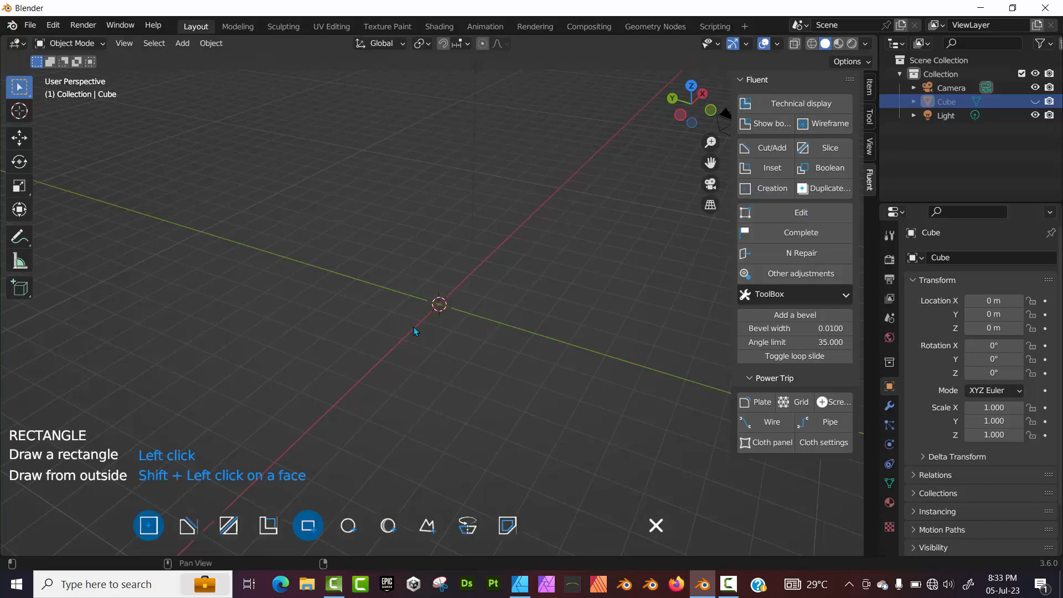
middle_drag(362, 305, 413, 356)
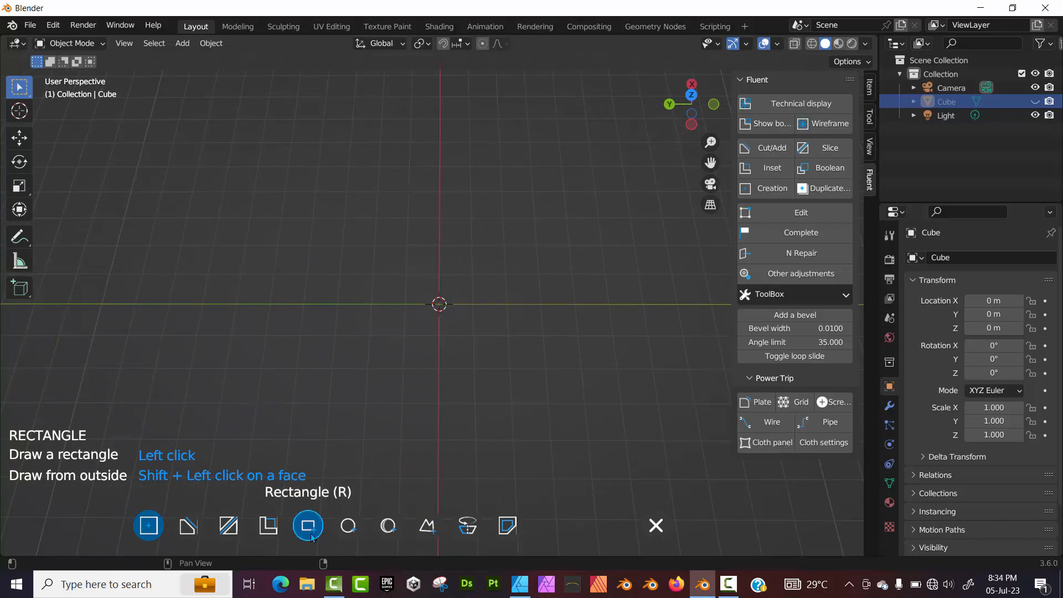
click(357, 529)
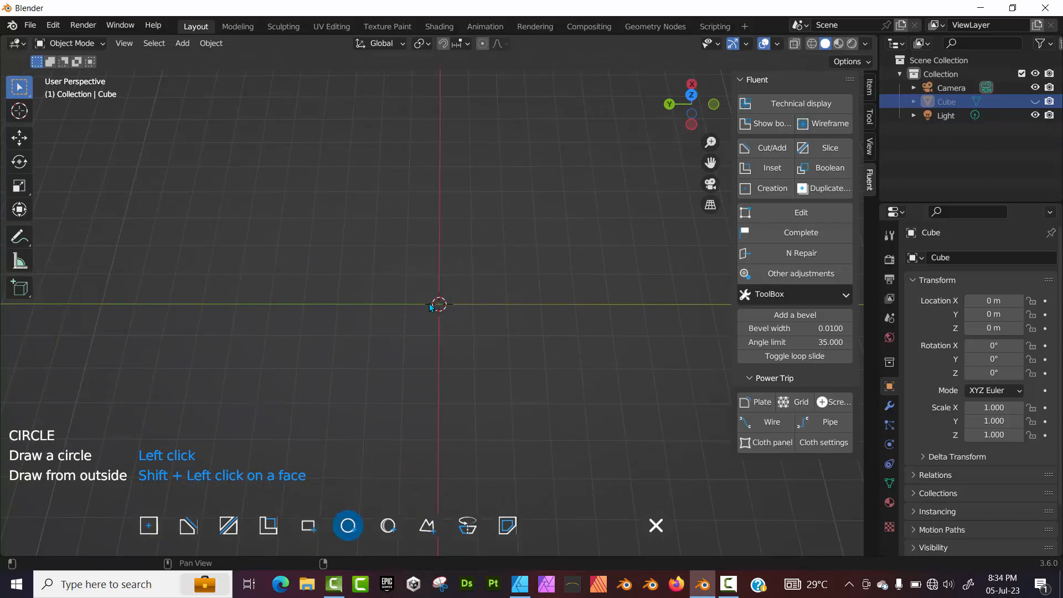
click(437, 304)
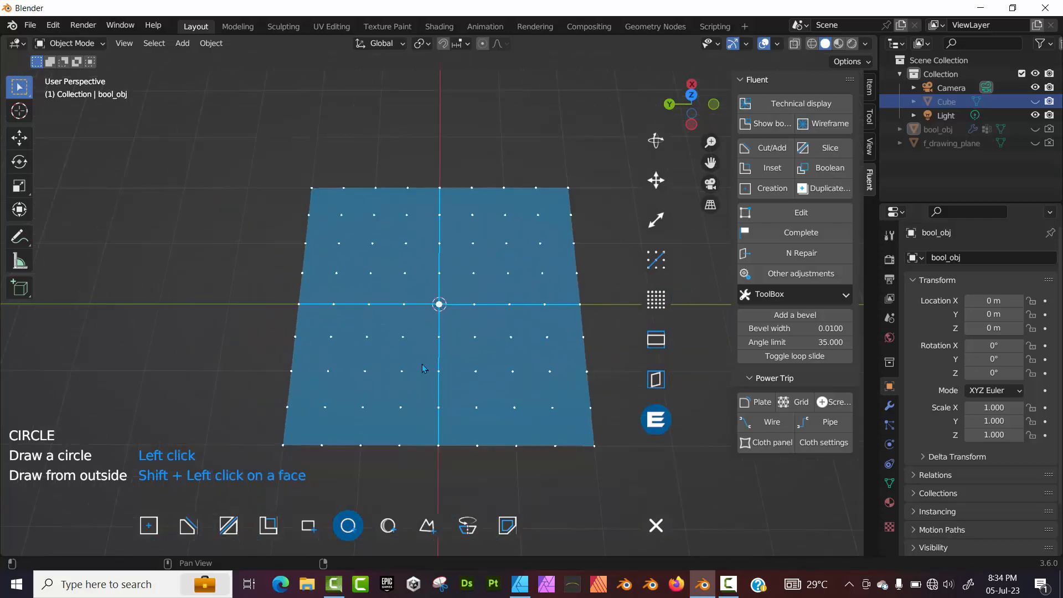
click(441, 305)
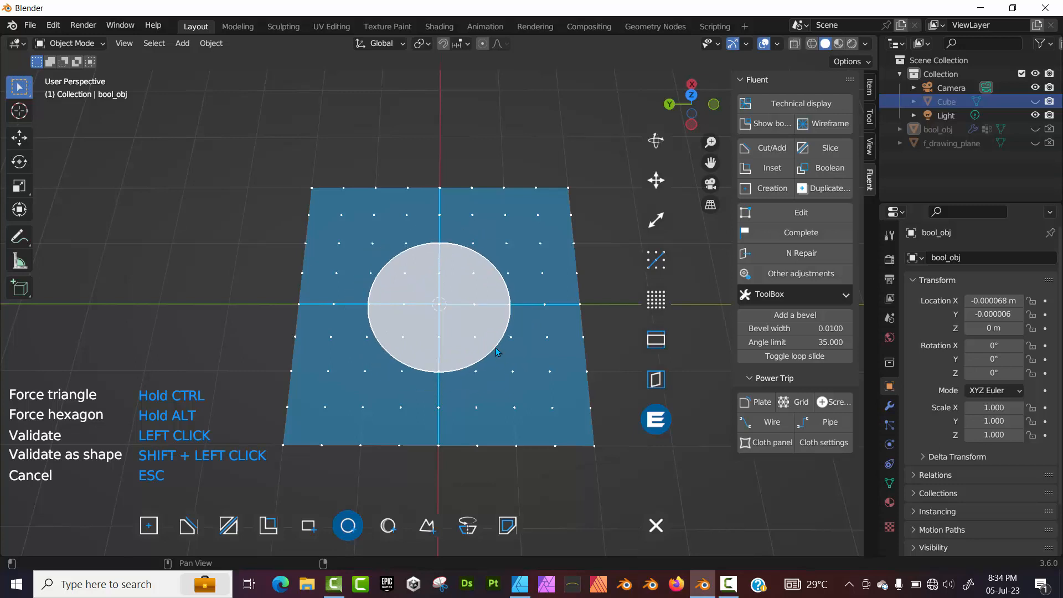
key(Escape)
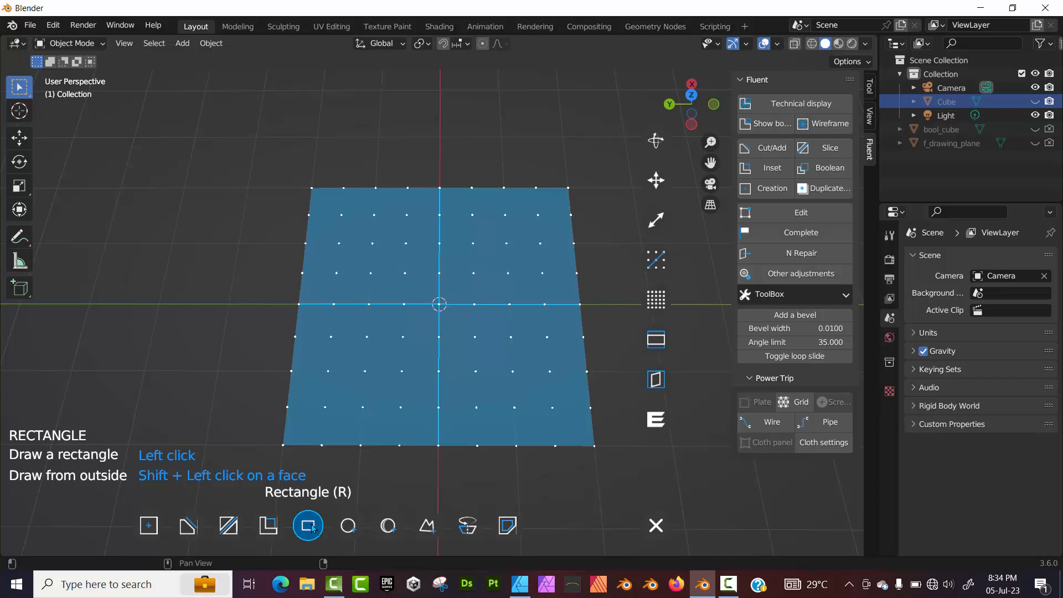
Step: Draw a rectangle on the Fluent drawing grid, give it a thickness of about -0.54, and finish the creation
click(372, 243)
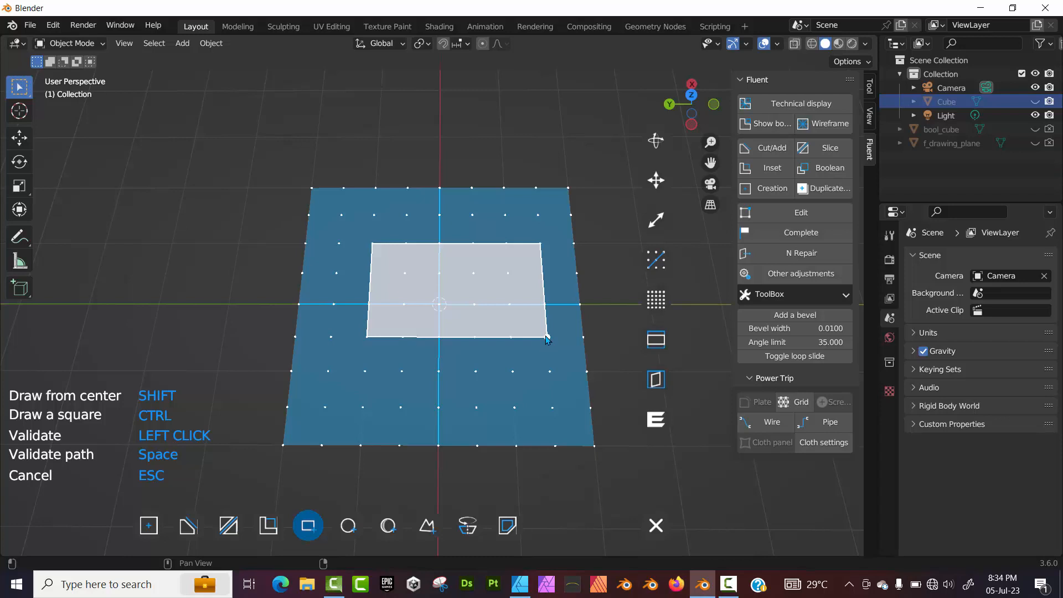
click(553, 338)
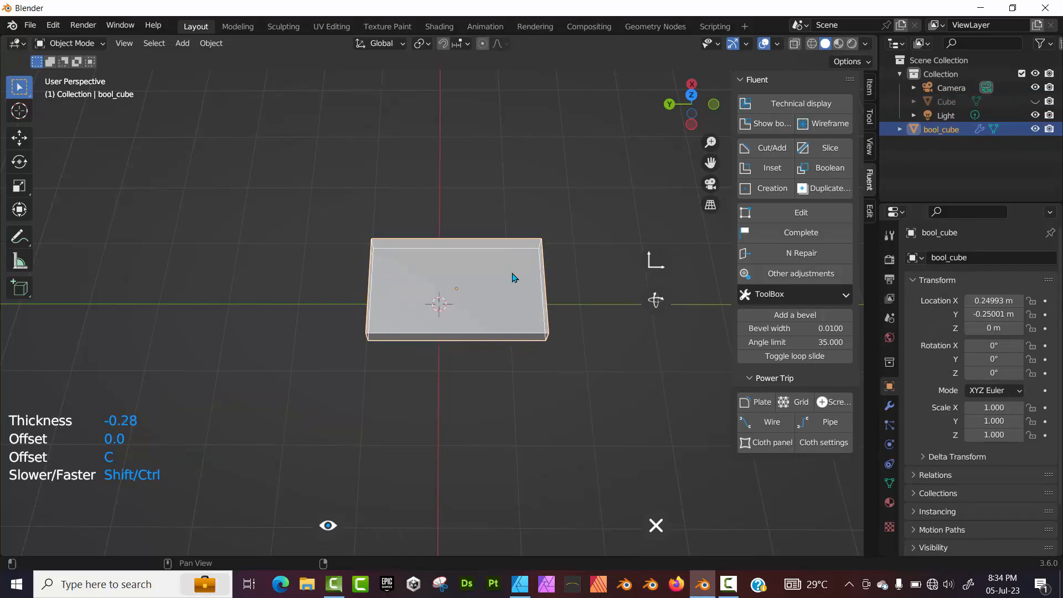
middle_drag(493, 330, 455, 270)
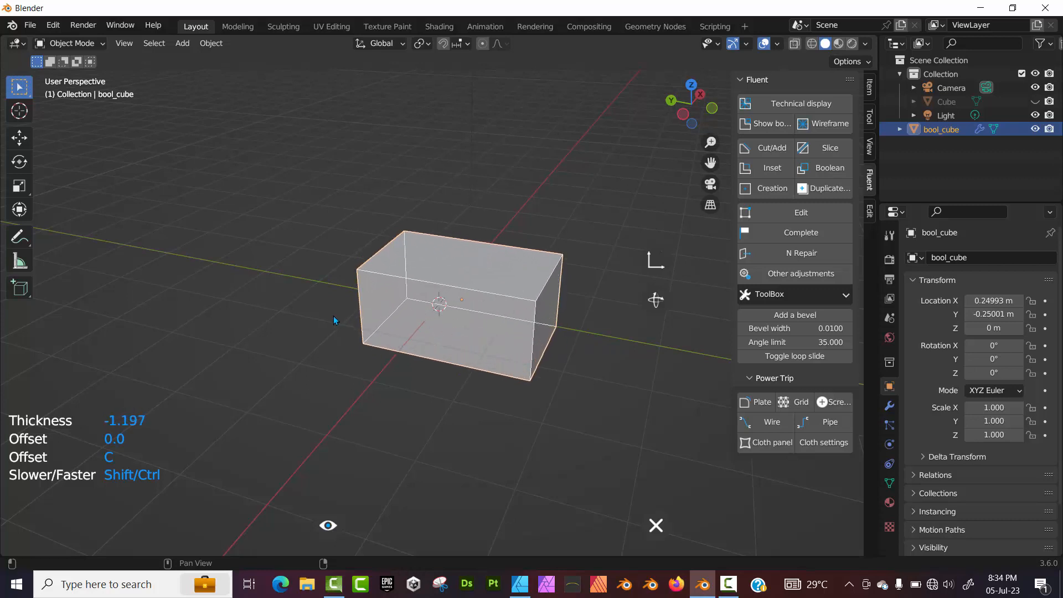
right_click(464, 368)
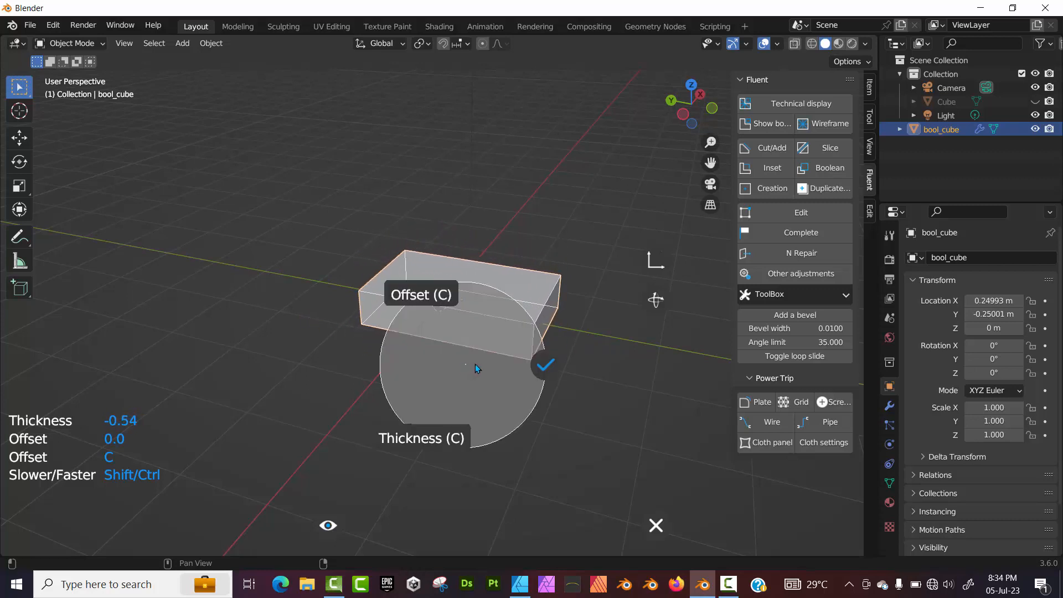
click(542, 370)
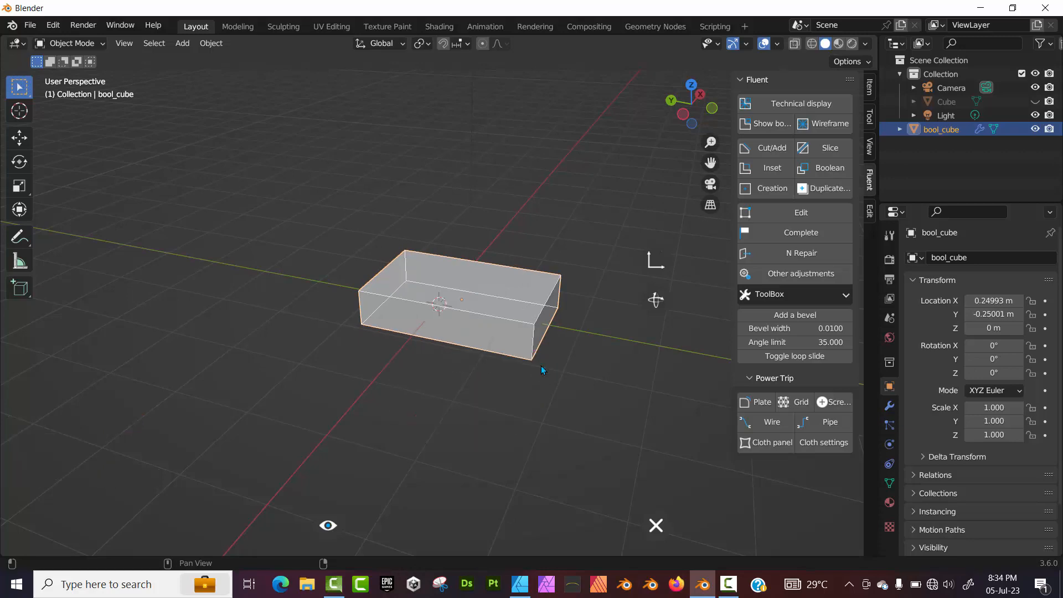
middle_drag(301, 296, 336, 339)
key(f)
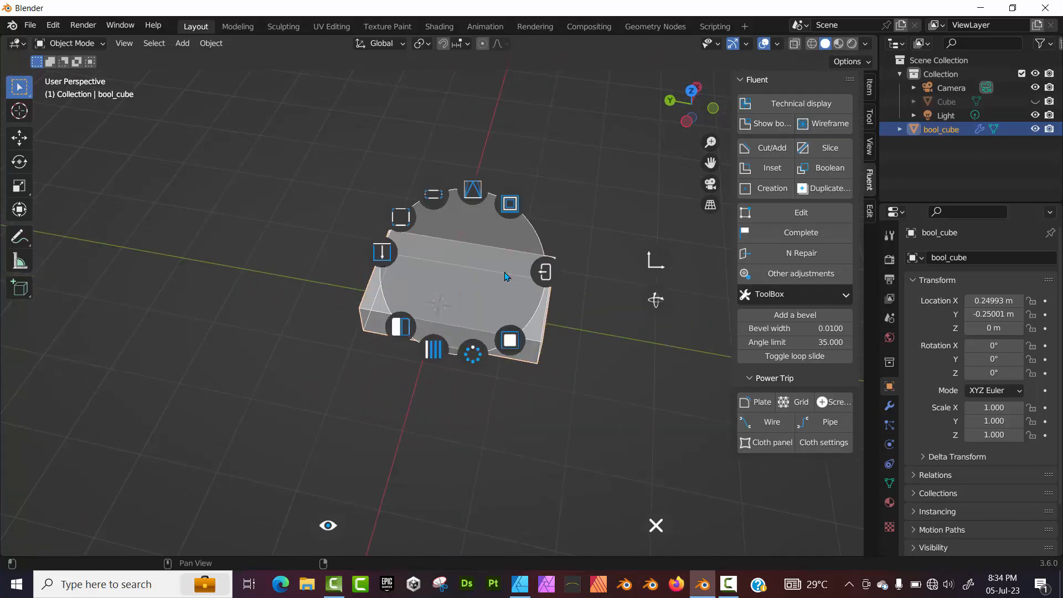
click(548, 272)
middle_drag(309, 311, 346, 312)
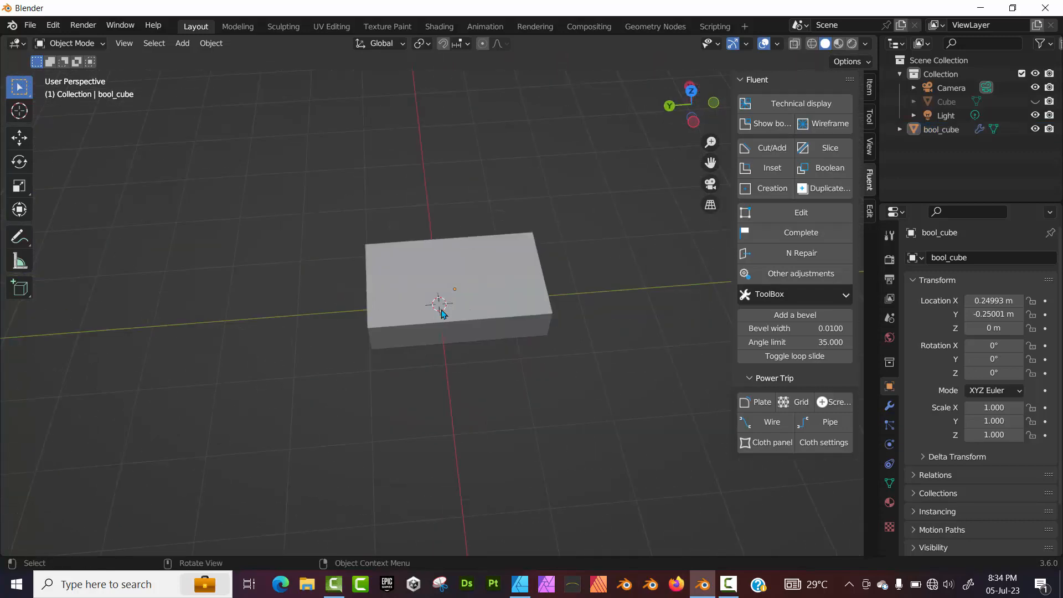
Step: Inspect the new block from directly above and at an angle, and select it
scroll(441, 314, up, 2)
scroll(437, 308, down, 1)
middle_drag(441, 275, 440, 301)
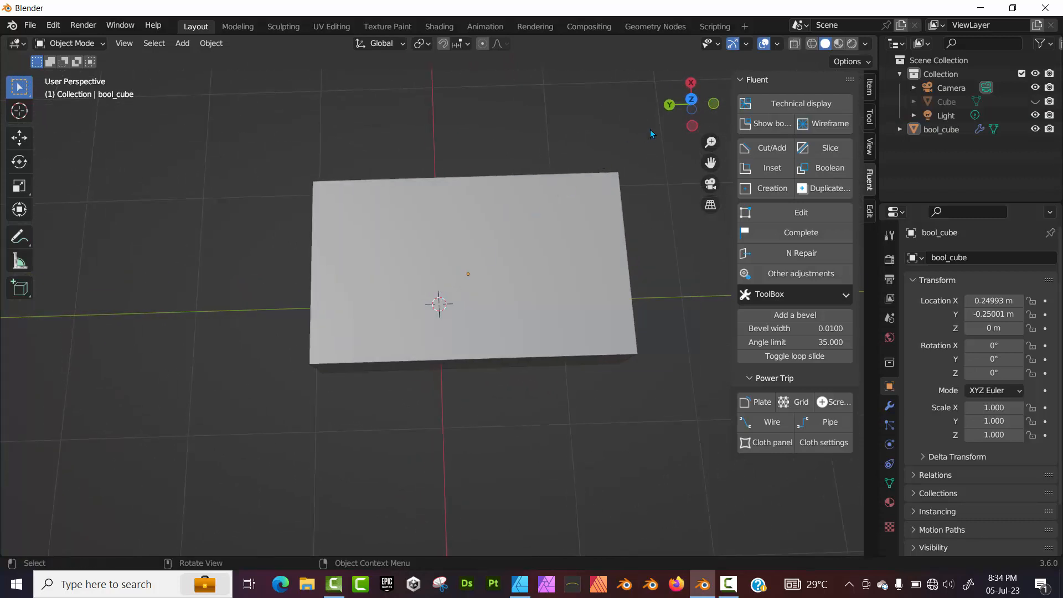
click(691, 102)
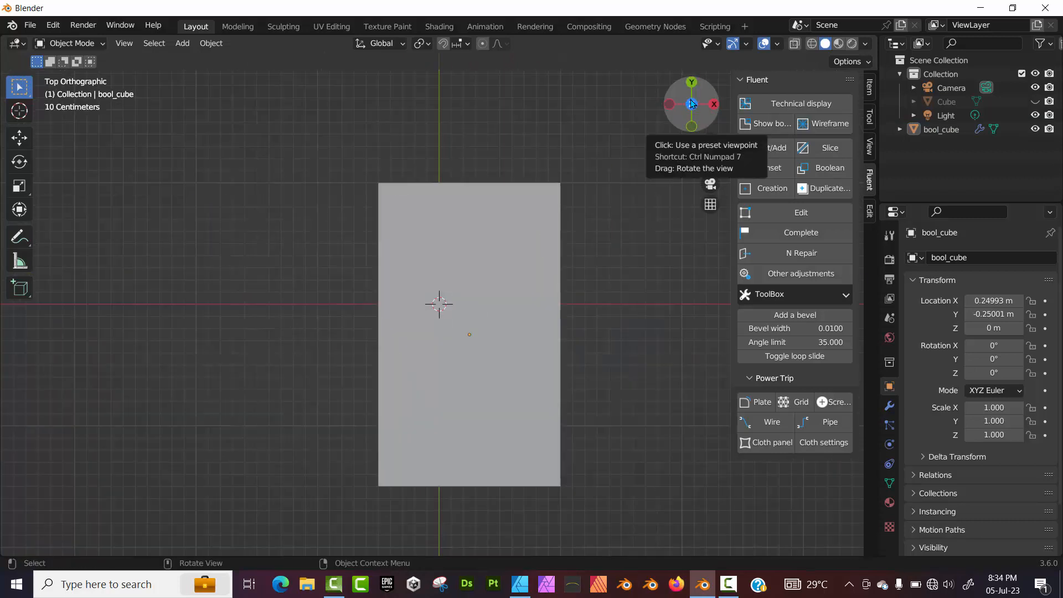
scroll(310, 299, down, 5)
middle_drag(292, 349, 445, 332)
click(495, 310)
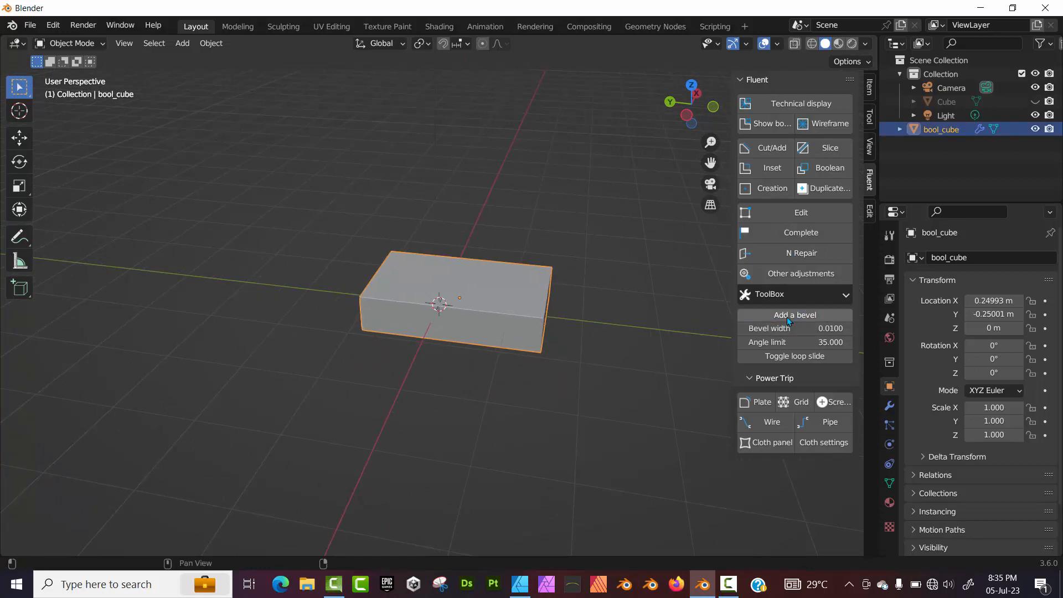
Step: Set the block's Fluent bevel width to 0.0190, checking the beveled edge up close
drag(784, 328, 777, 328)
scroll(506, 315, up, 5)
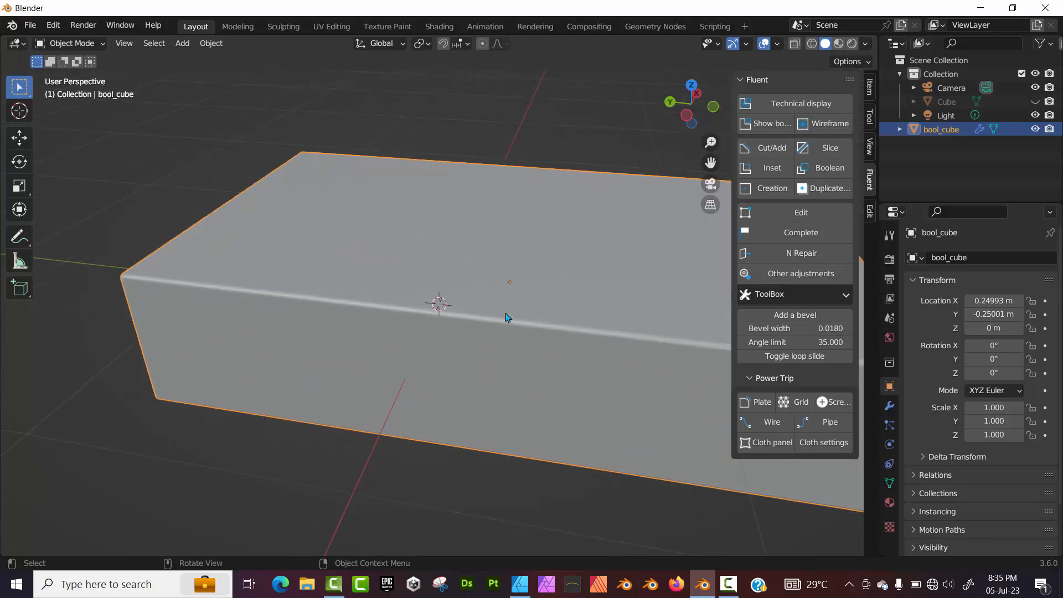
drag(791, 328, 781, 328)
scroll(316, 283, down, 5)
Step: View the block from above, then switch to Affinity Designer to check the cutter example and return to Blender
middle_drag(316, 283, 327, 396)
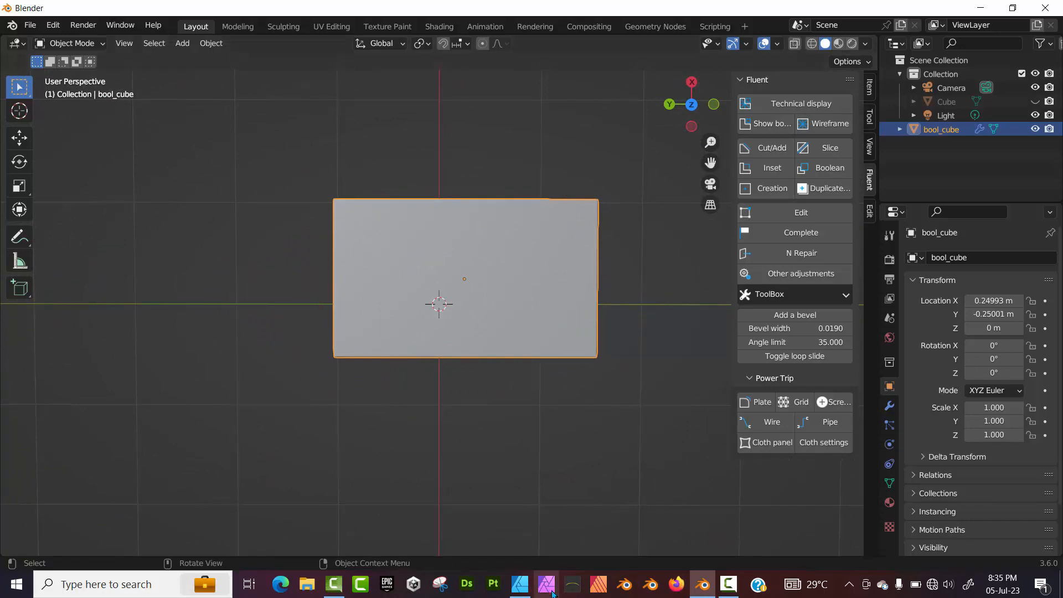
click(519, 584)
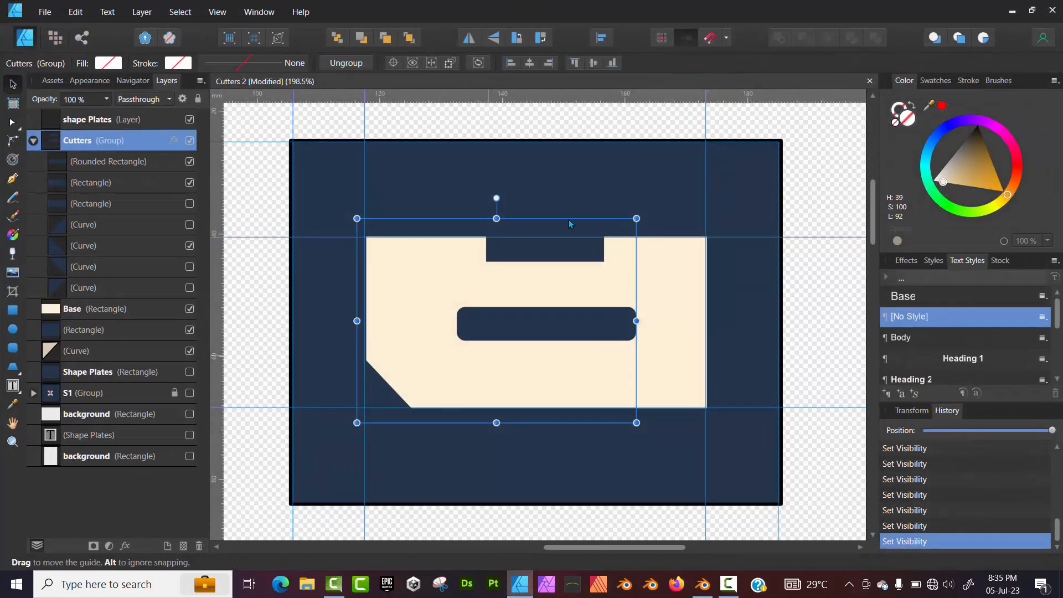
click(1012, 10)
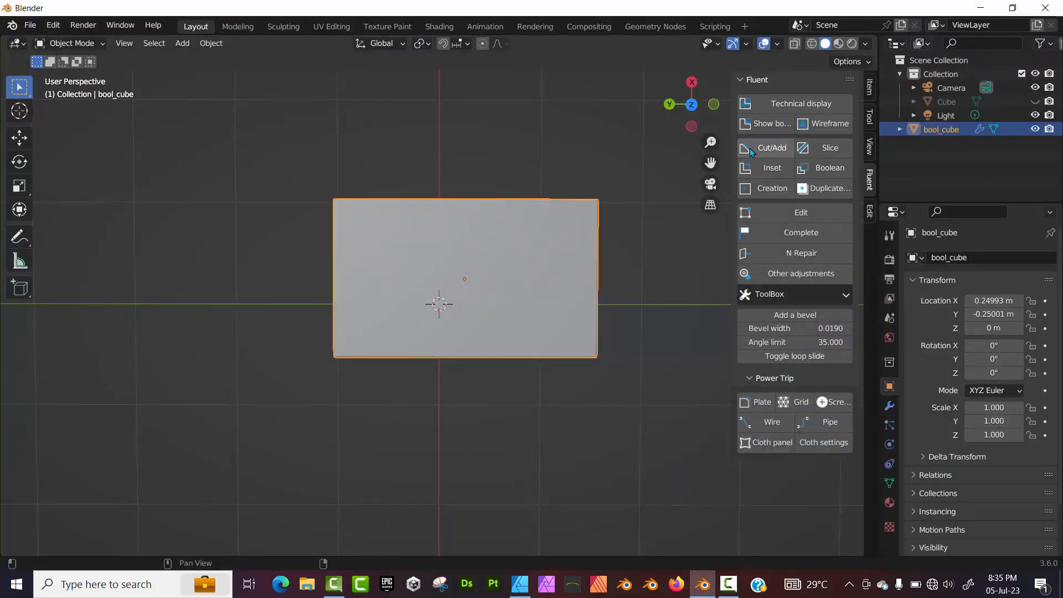
Step: Select the block and draw a rectangular Cut/Add cutter from outside it, overlapping the middle of its upper long edge
click(249, 365)
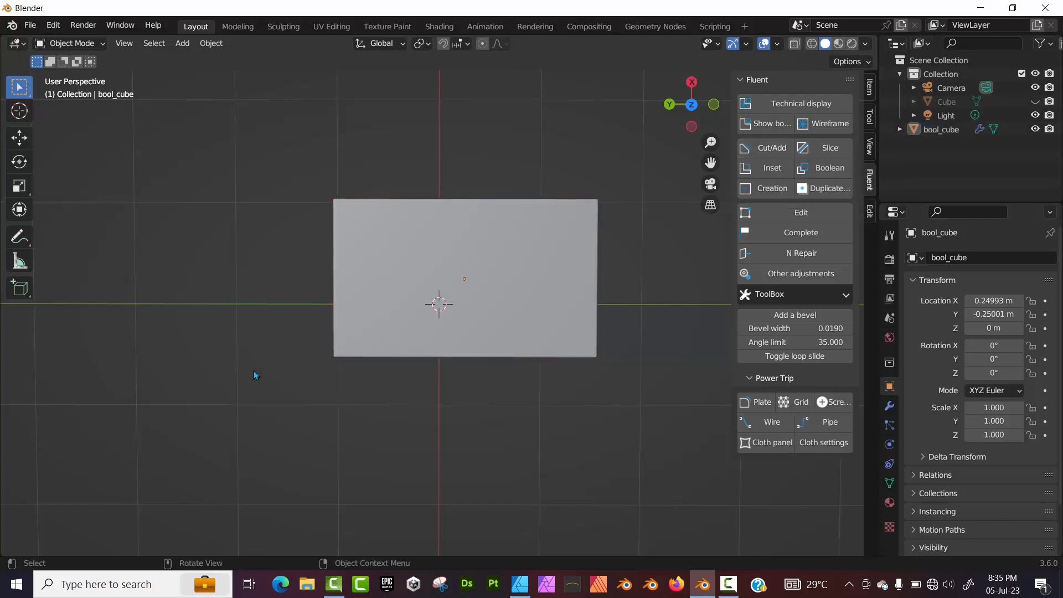
click(443, 255)
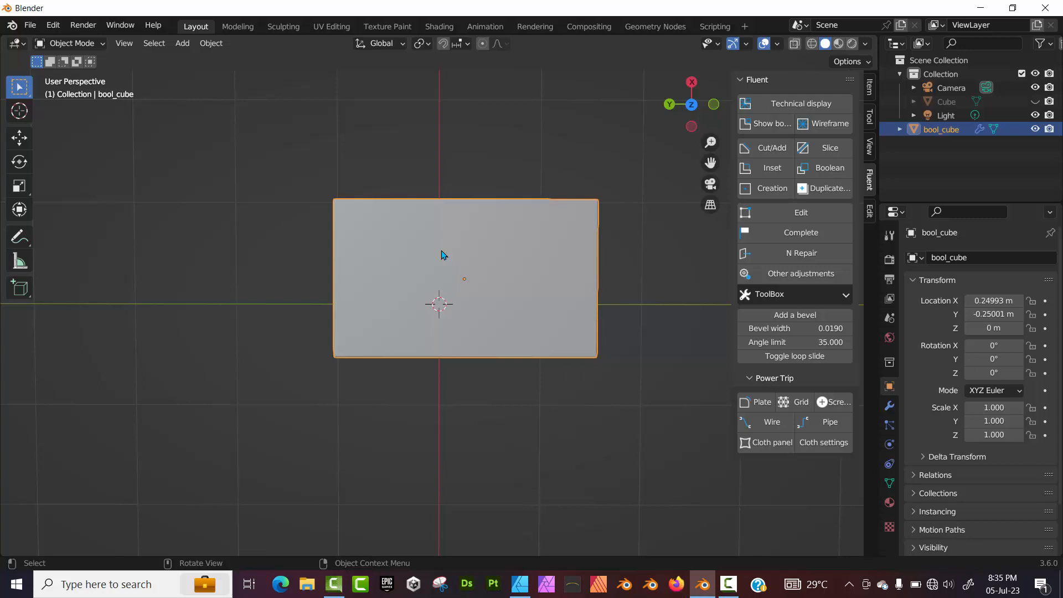
click(764, 149)
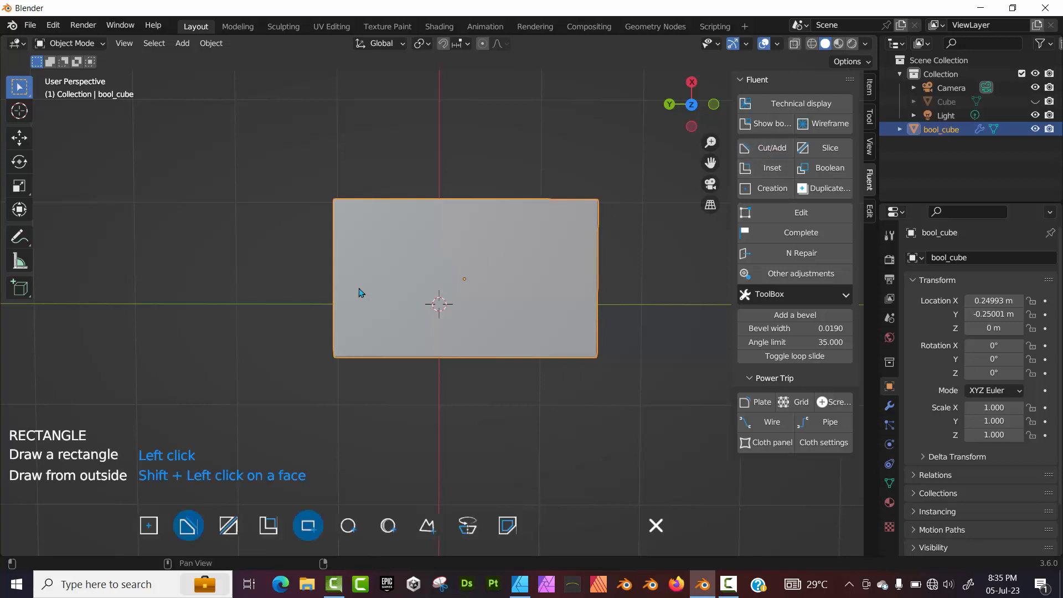
click(427, 263)
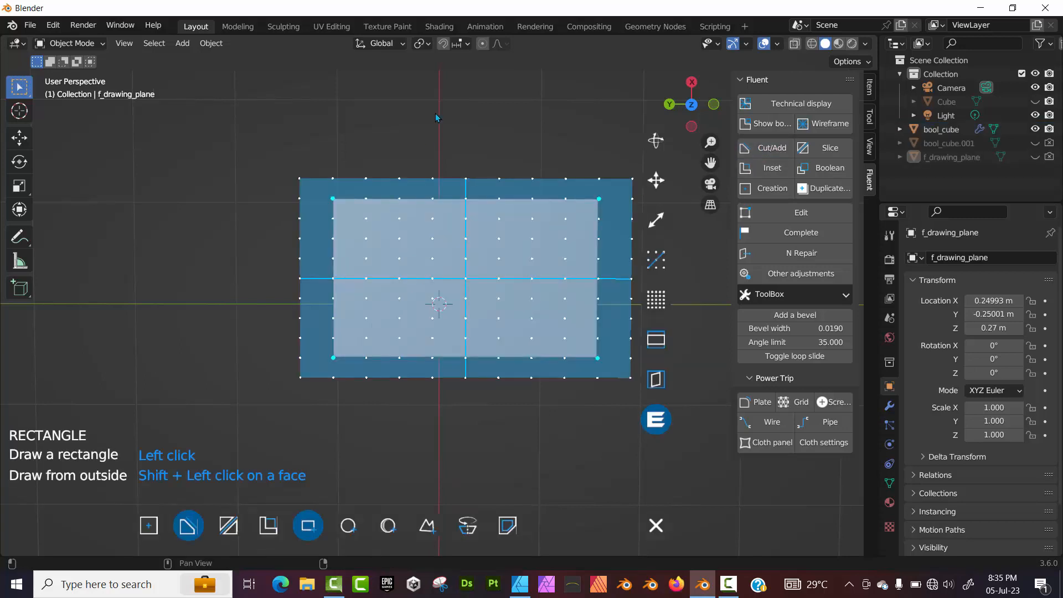
click(416, 95)
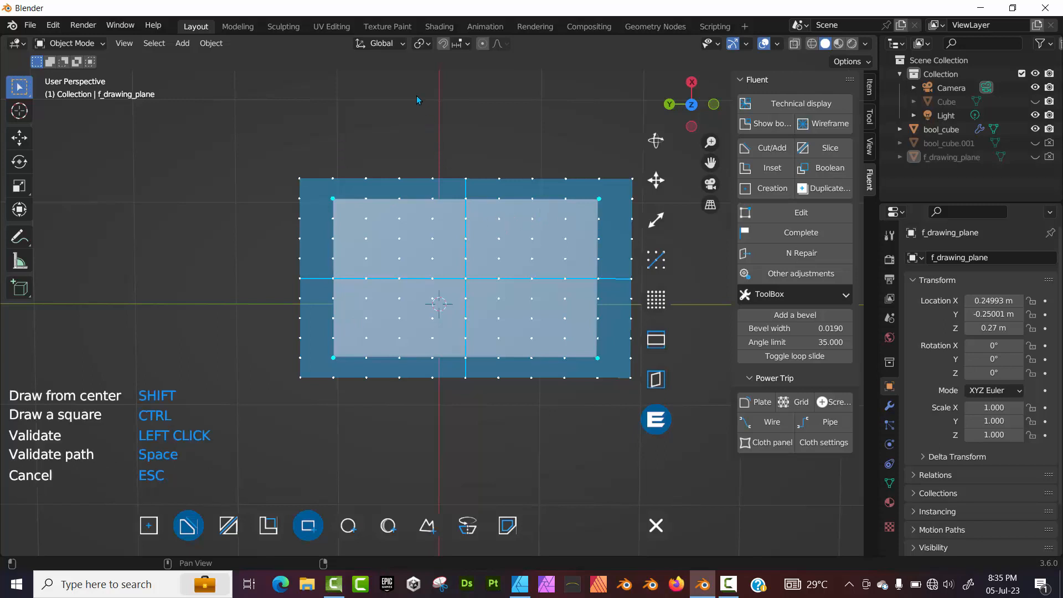
click(523, 221)
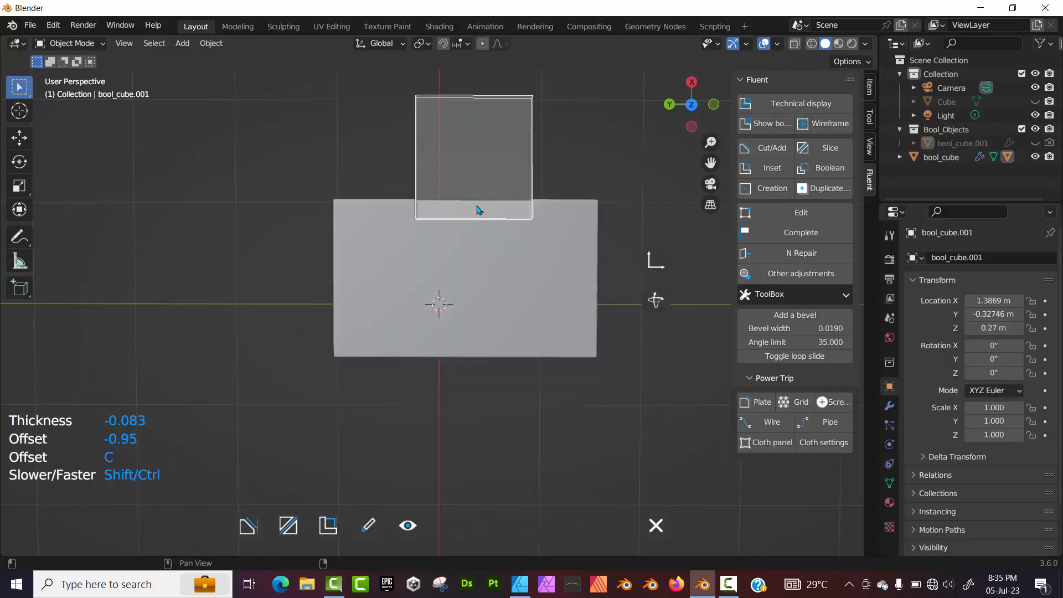
Step: Give the cutter enough thickness to pass fully through the block, finish the cut, and check the notch at an angle
middle_drag(442, 191, 196, 102)
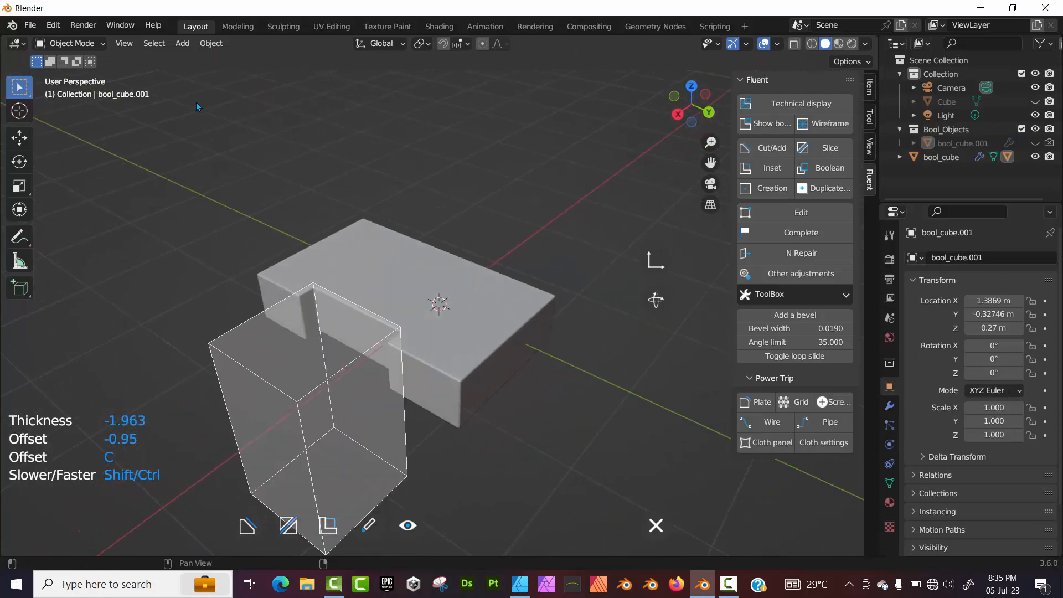
click(493, 362)
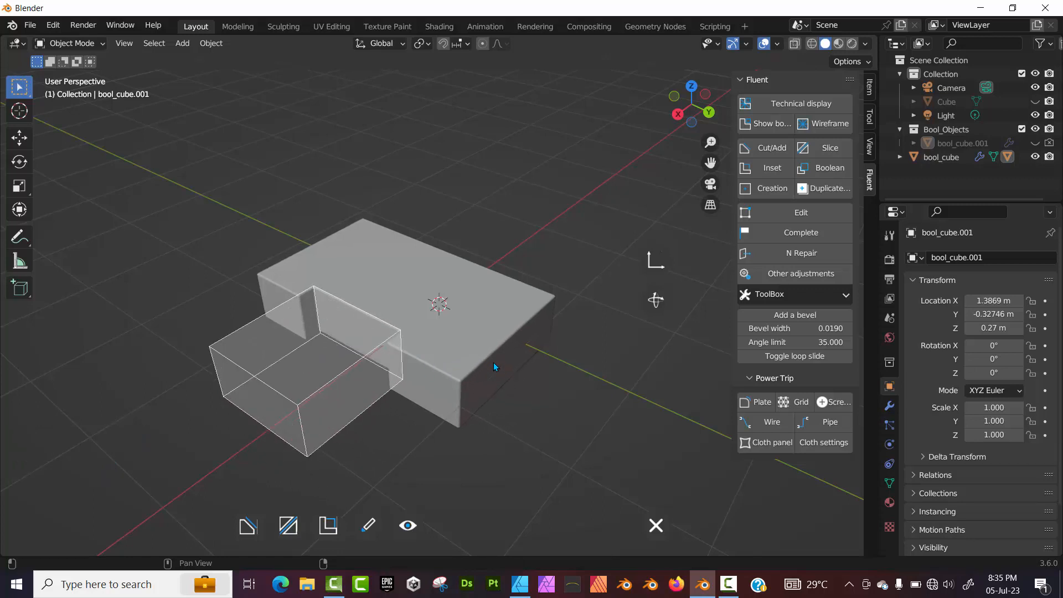
middle_drag(493, 361, 306, 408)
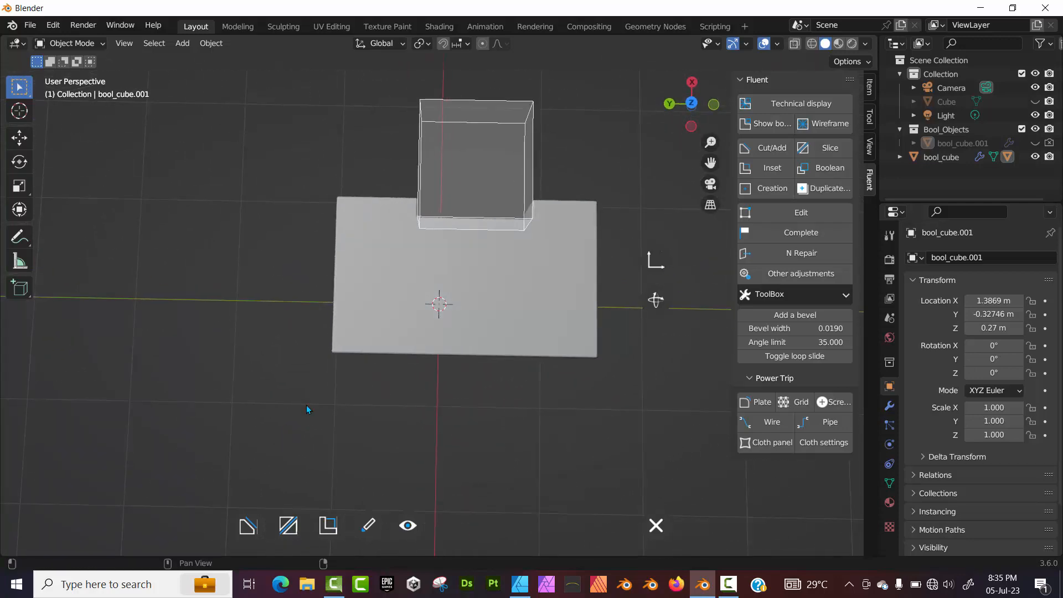
click(462, 189)
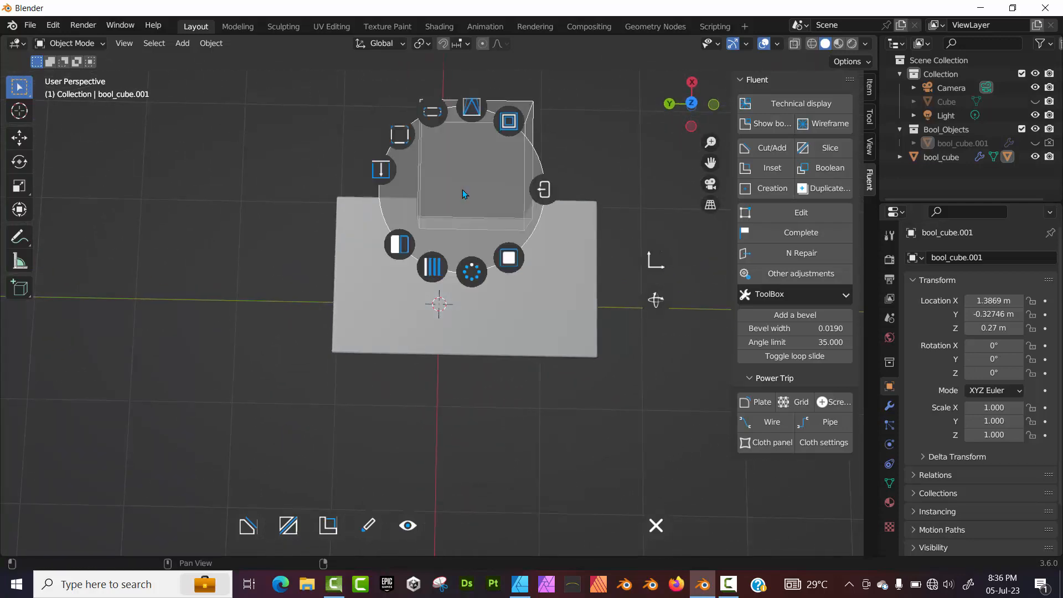
click(545, 186)
middle_drag(454, 417, 456, 383)
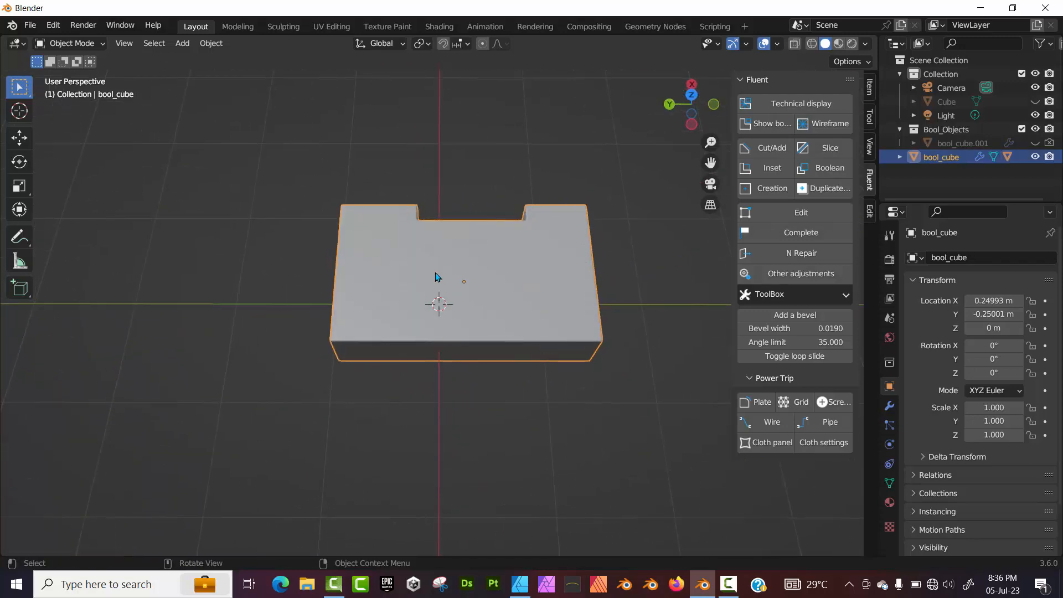
middle_drag(436, 274, 439, 310)
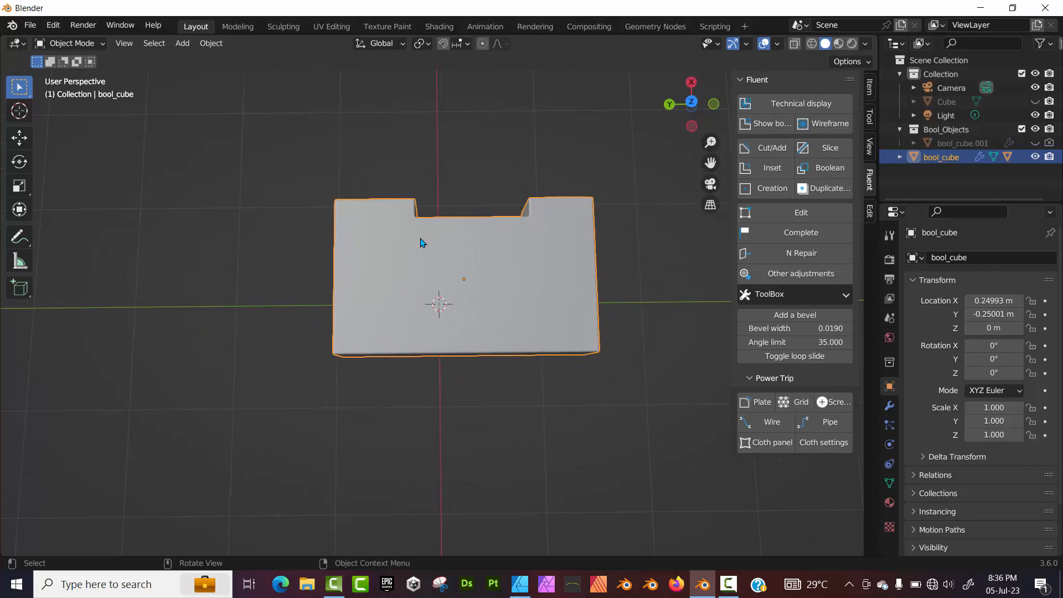
Step: In top view, rotate the notched block about 90° around Z and move it so its origin lies near the world origin
key(KP_7)
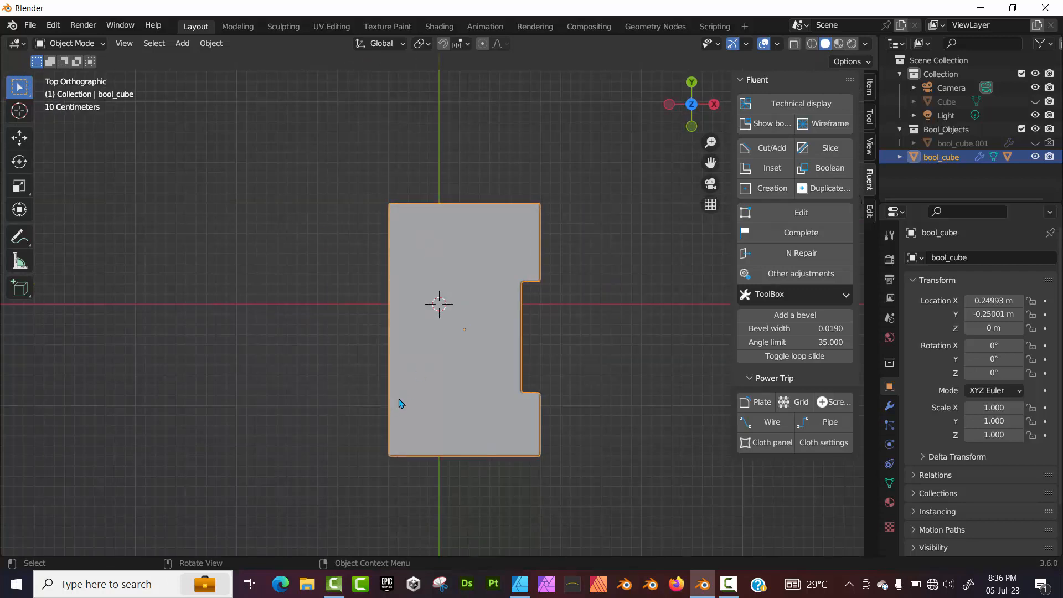
click(19, 161)
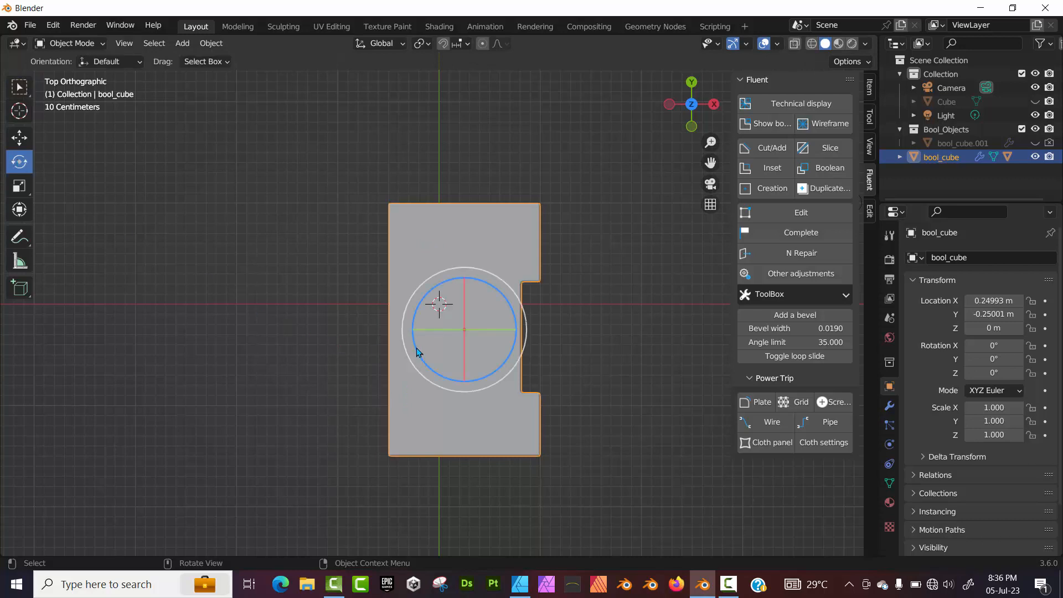
drag(422, 356, 486, 377)
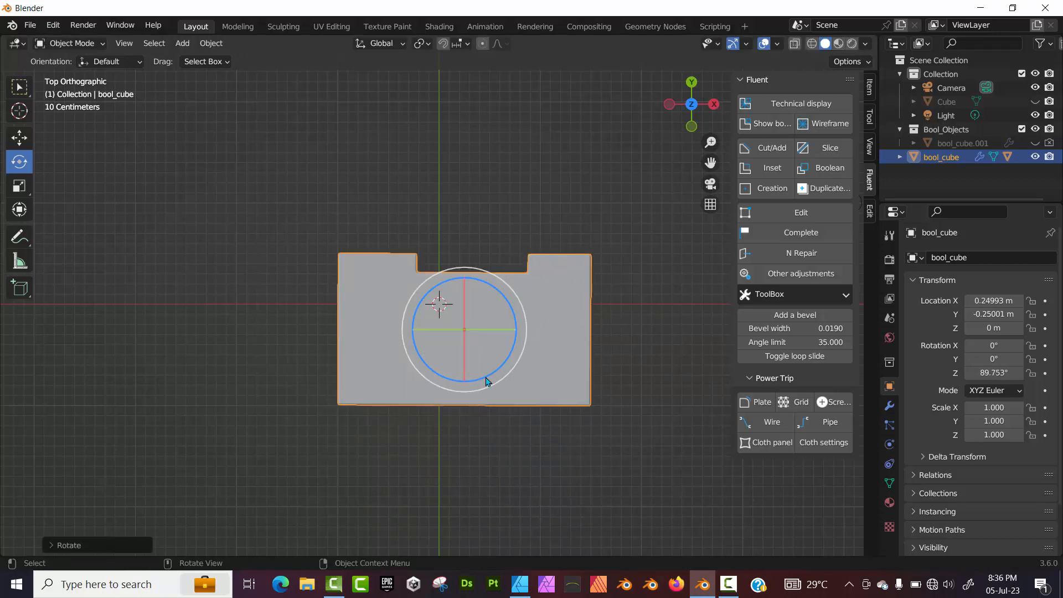
click(19, 138)
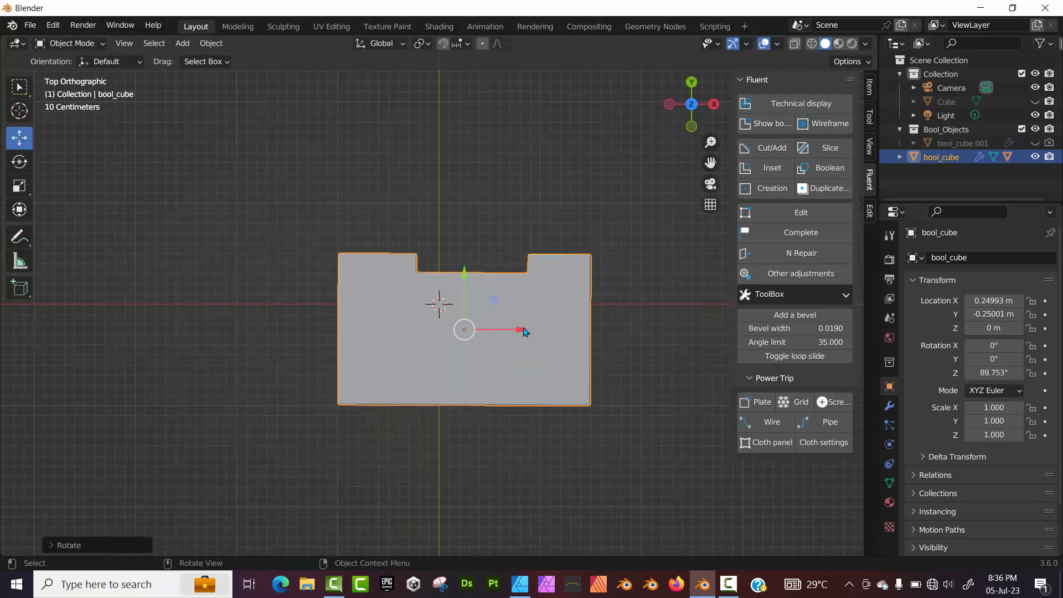
drag(519, 329, 494, 329)
drag(440, 277, 426, 256)
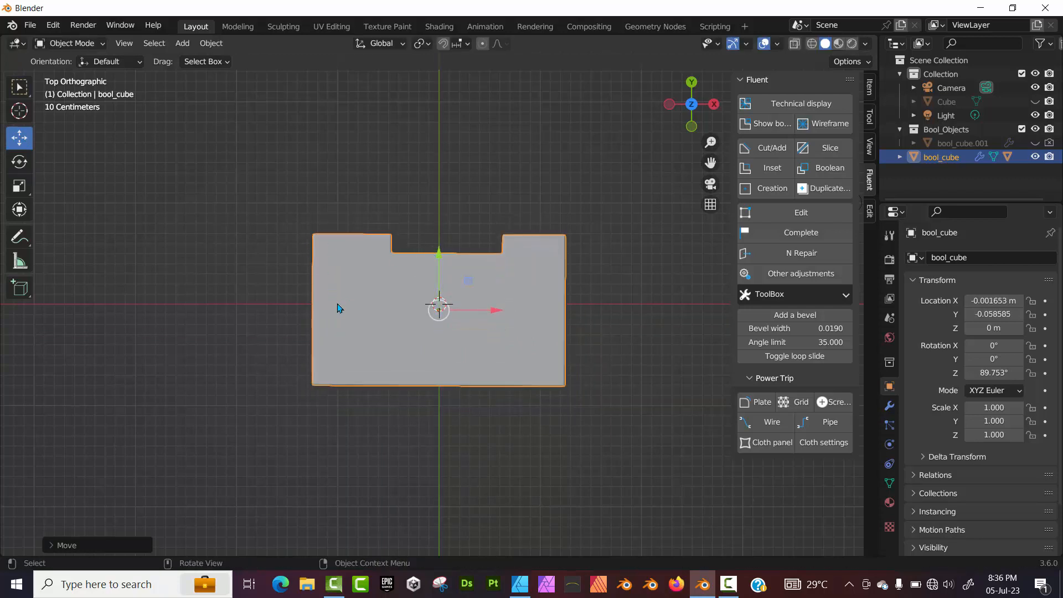
mouse_move(451, 461)
middle_down()
mouse_move(416, 361)
mouse_move(313, 344)
mouse_move(476, 385)
mouse_move(475, 468)
mouse_move(451, 461)
middle_up()
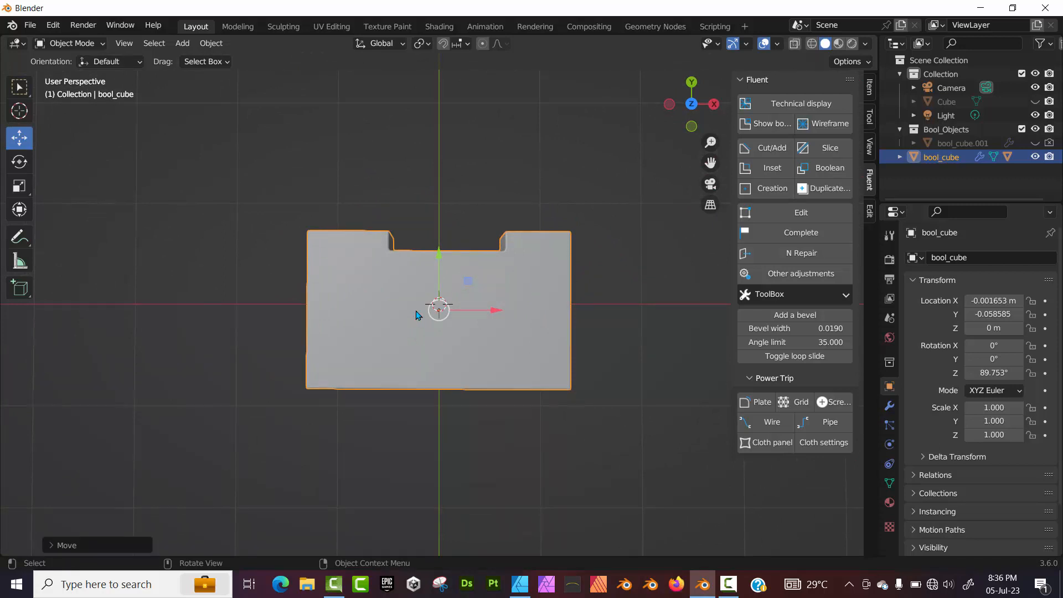
click(772, 211)
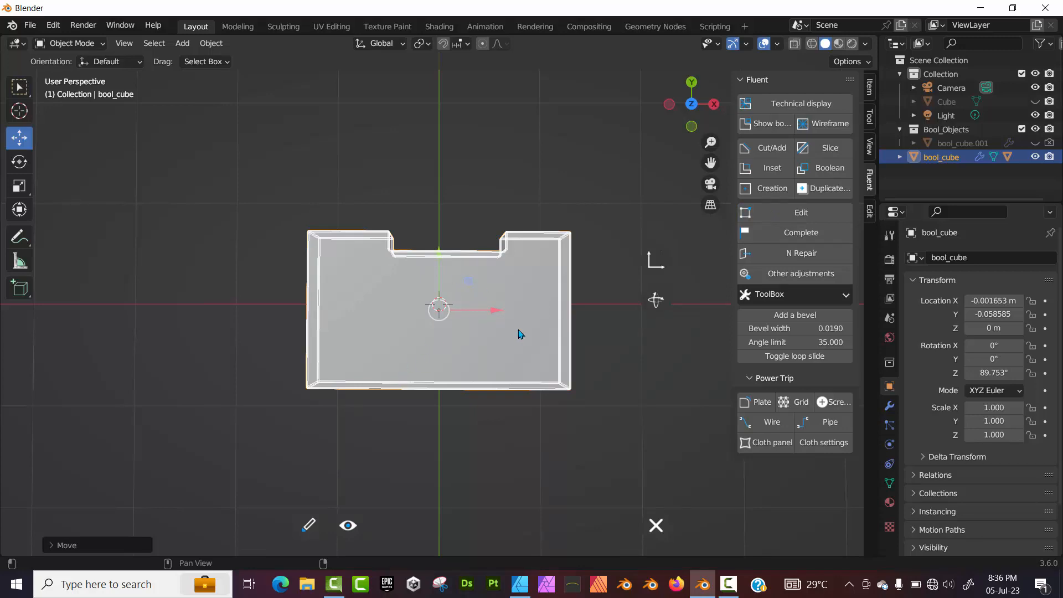
middle_drag(521, 334, 522, 306)
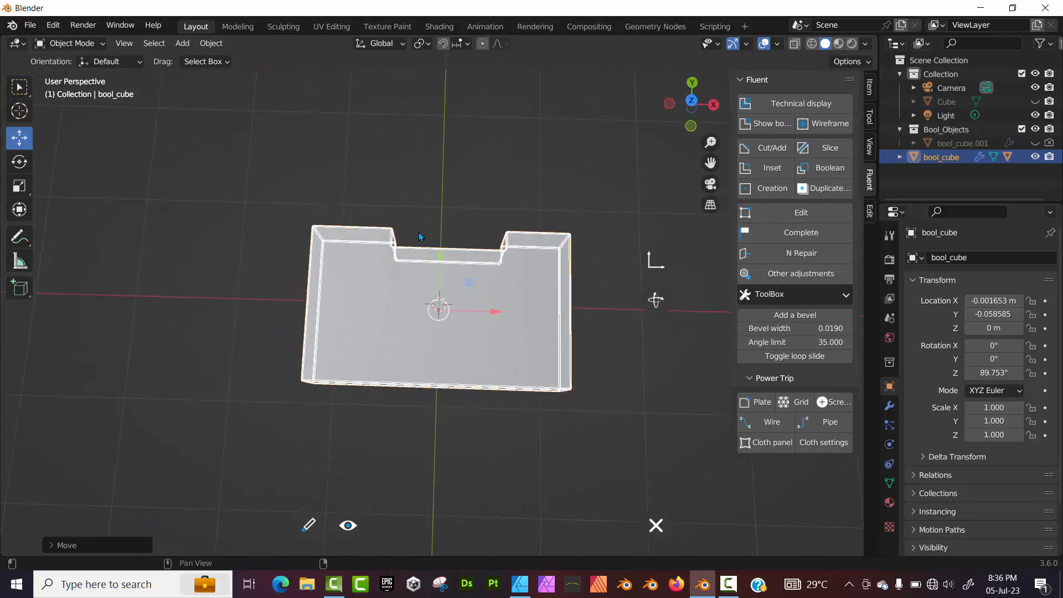
click(509, 345)
click(590, 344)
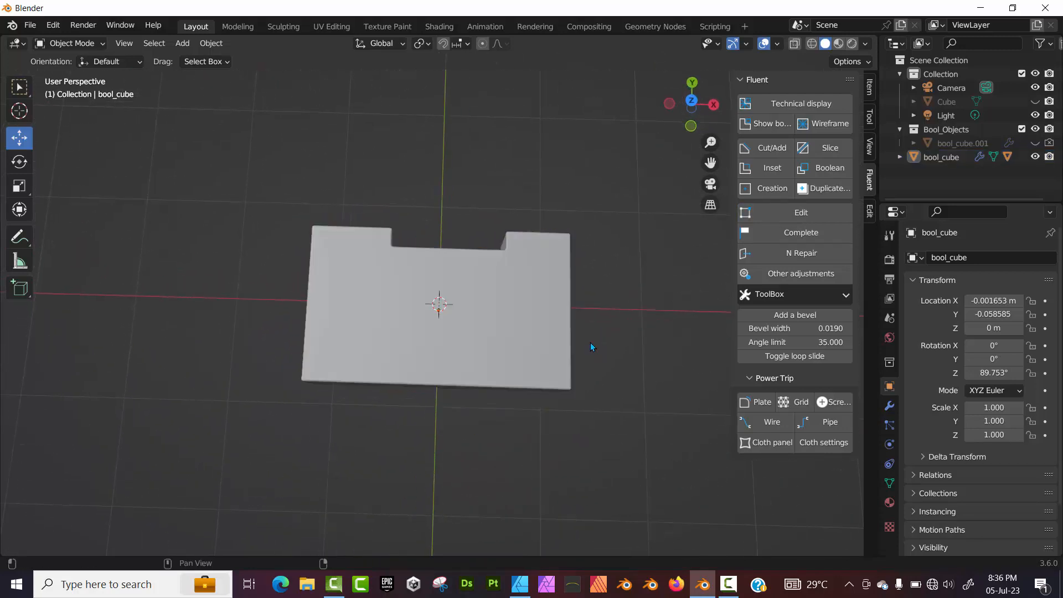
Step: Select the block, widen the Fluent tool list to show full labels, and reveal and select the notch's boolean cutter
click(458, 317)
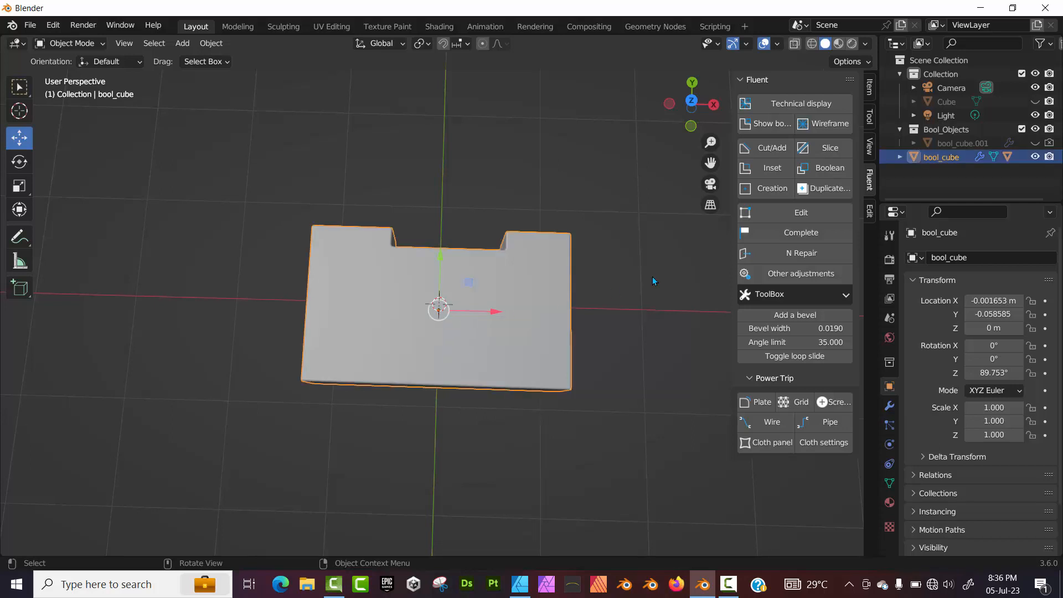
drag(729, 81, 680, 82)
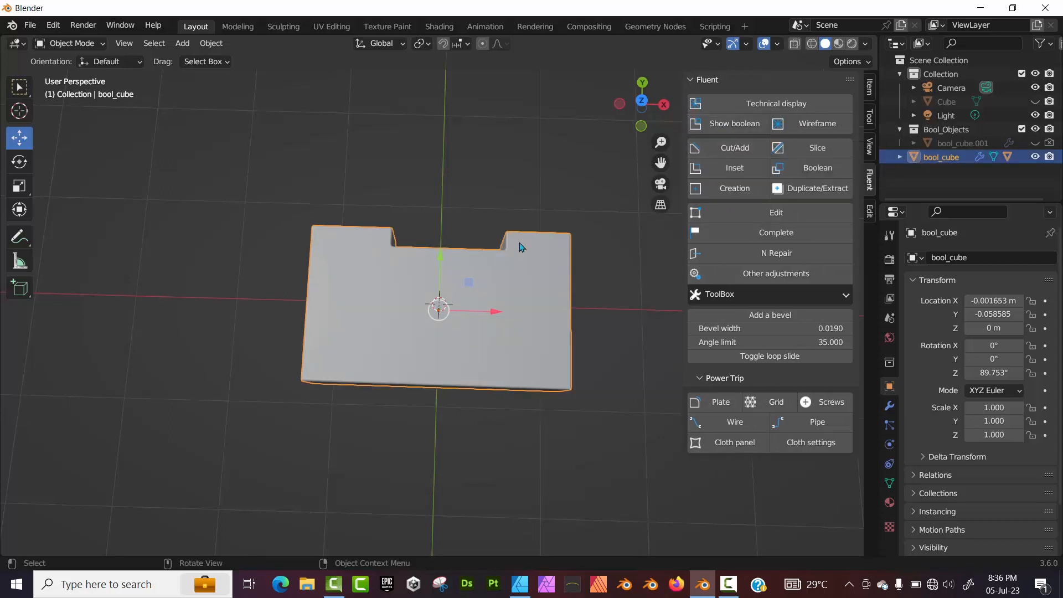
key(f)
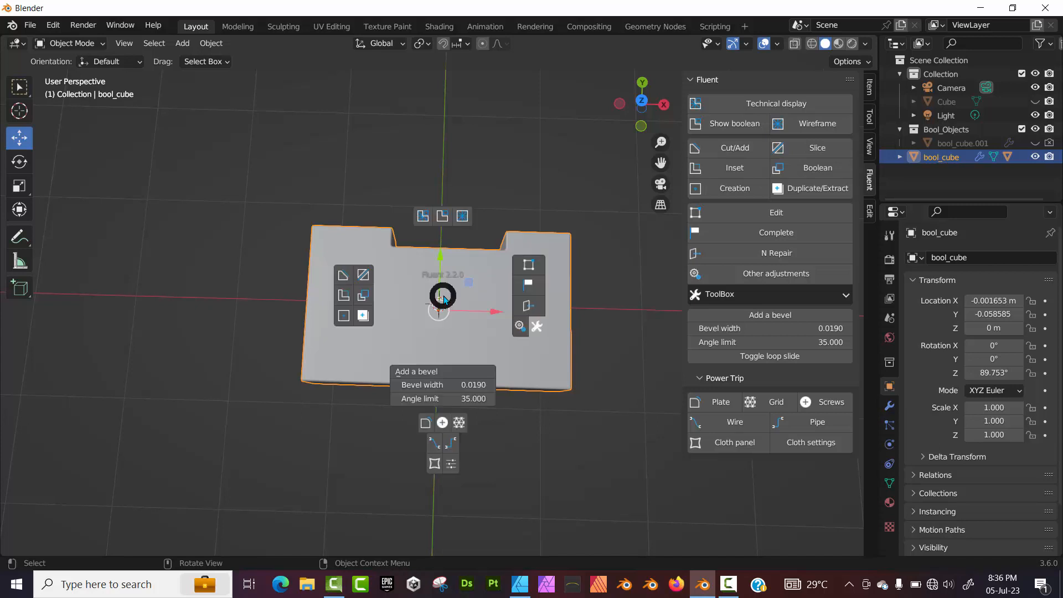
click(441, 216)
middle_drag(476, 228, 456, 236)
click(579, 308)
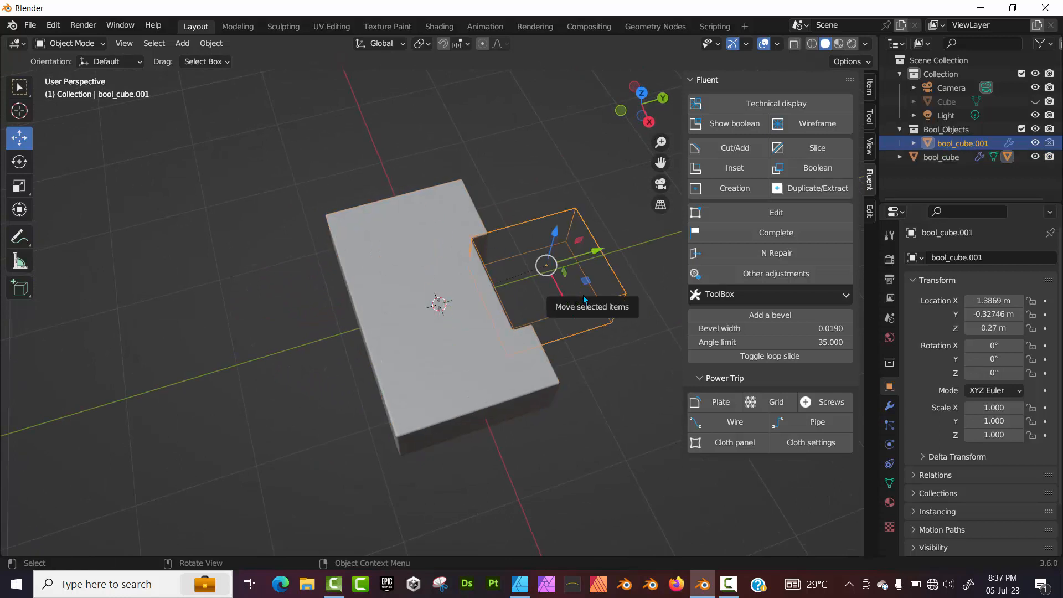
Step: Open the notch cutter in Fluent's Edit mode and move it along global Y, deepening the notch, to about 1.18 m Location X
click(748, 216)
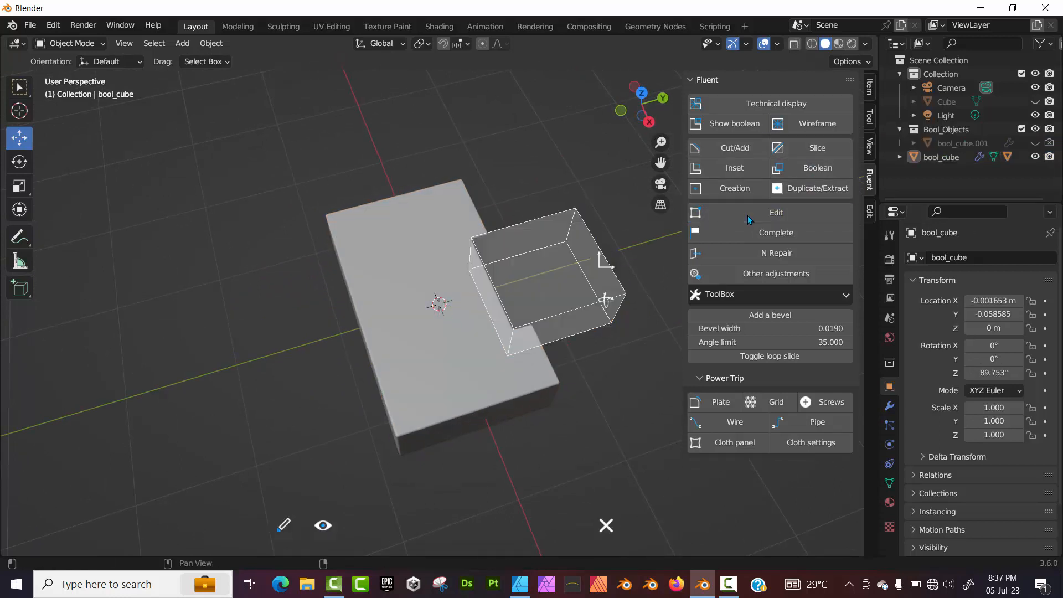
middle_drag(402, 308, 525, 369)
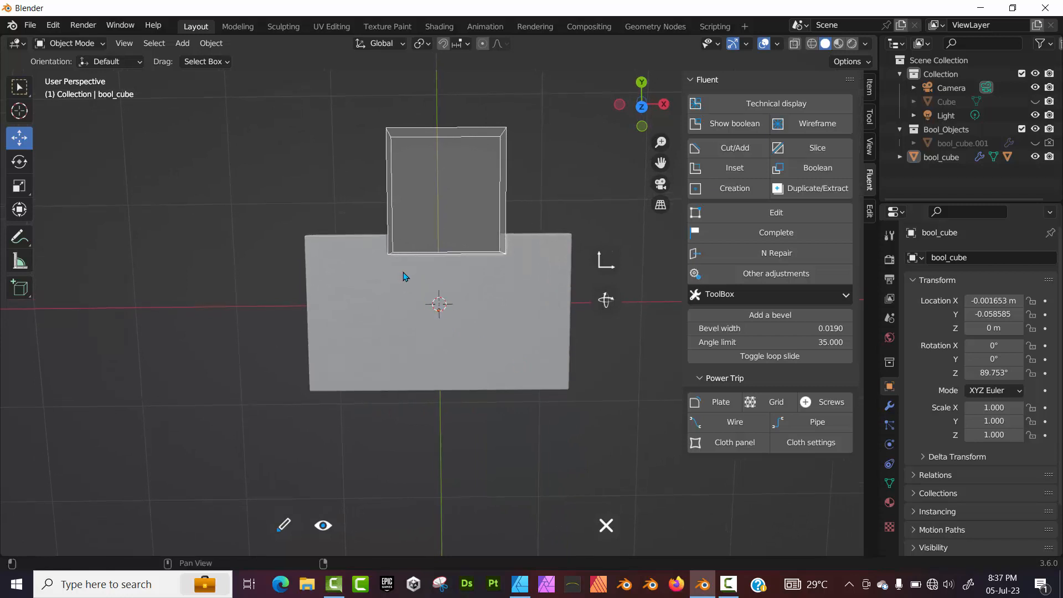
key(g)
key(y)
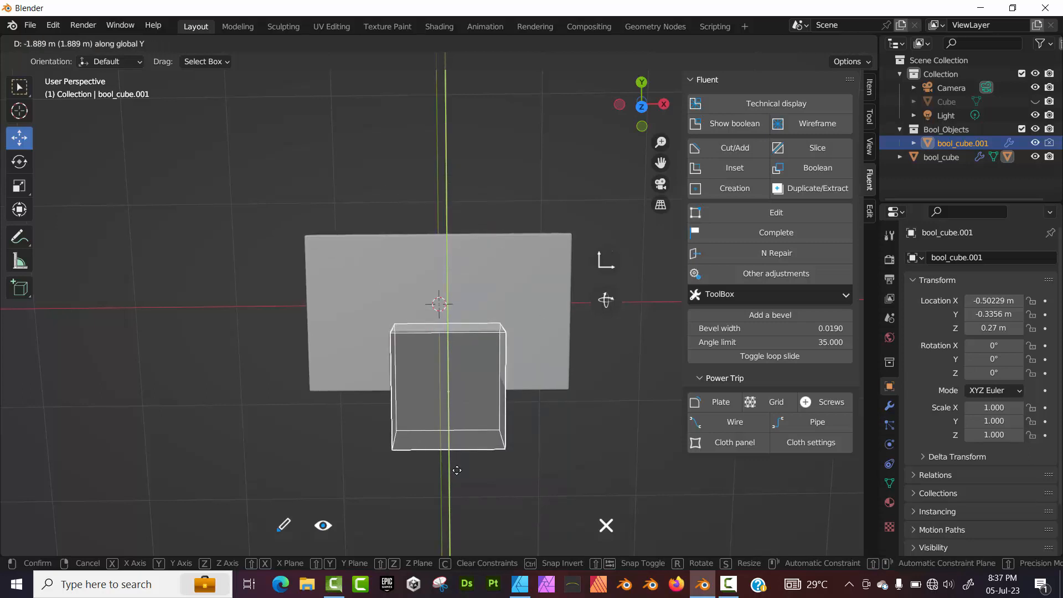
click(428, 300)
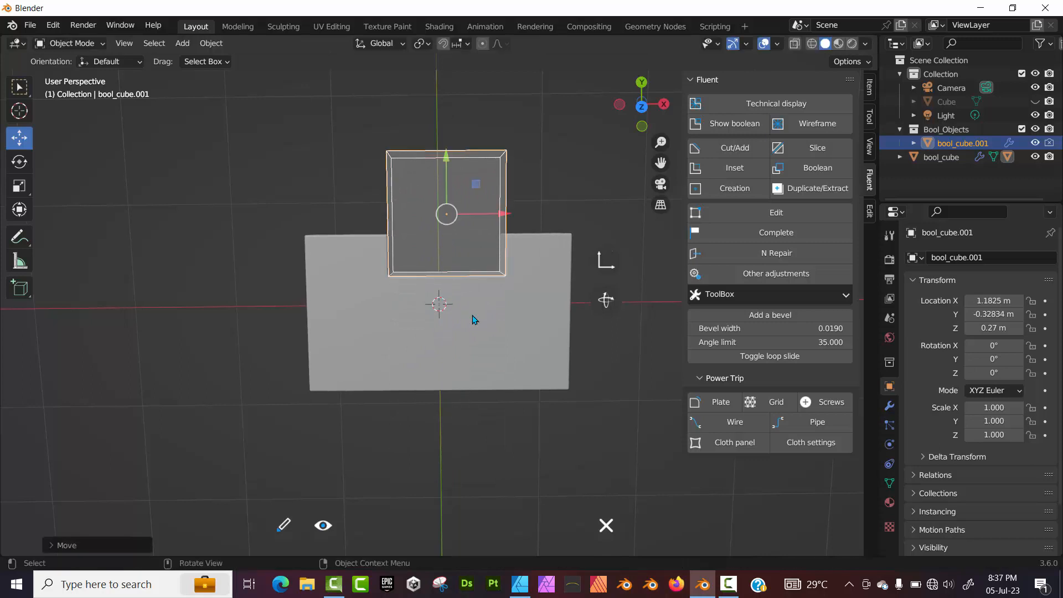
Step: Hide the notch cutter and finish the Fluent edit
key(h)
click(466, 259)
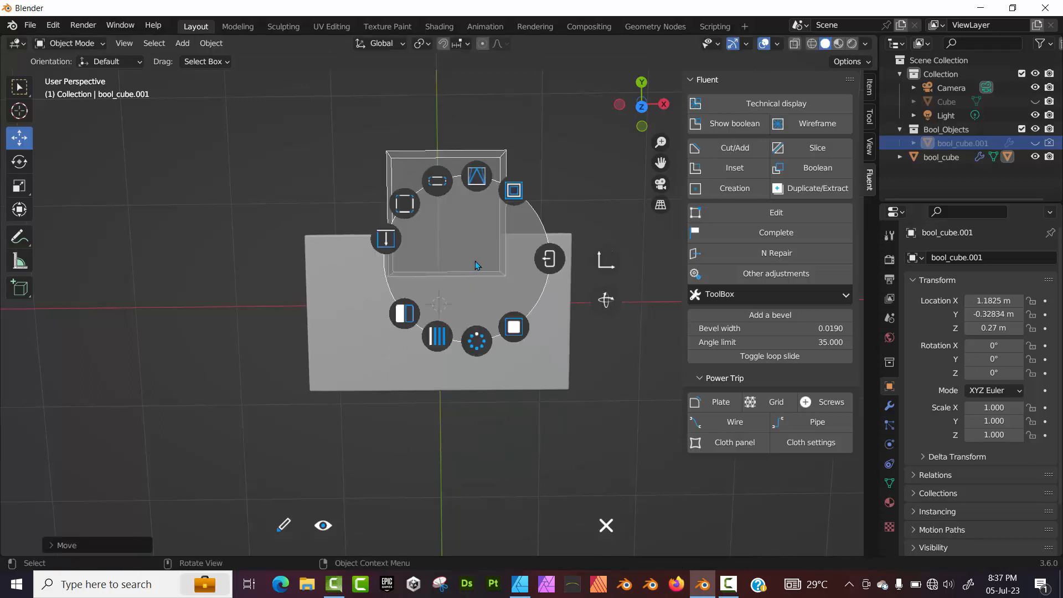
click(547, 265)
mouse_move(486, 399)
middle_down()
mouse_move(479, 363)
mouse_move(460, 348)
mouse_move(421, 380)
mouse_move(500, 381)
mouse_move(510, 396)
mouse_move(493, 367)
mouse_move(489, 395)
middle_up()
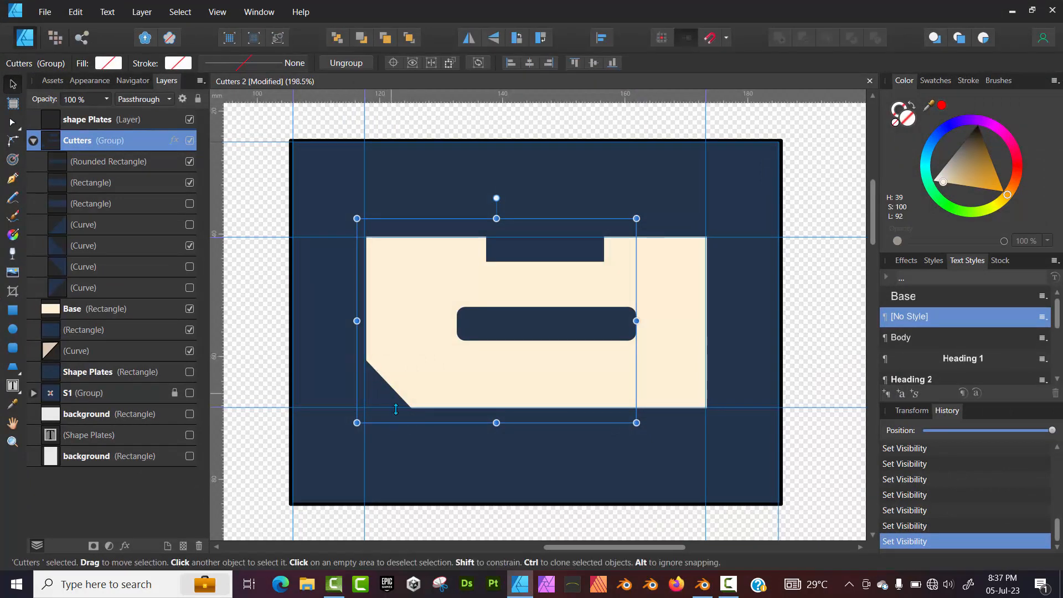
Step: Return to Blender and draw a triangular outline over the block's lower-left corner with Fluent's Creation mode and the Shape tool
click(1012, 11)
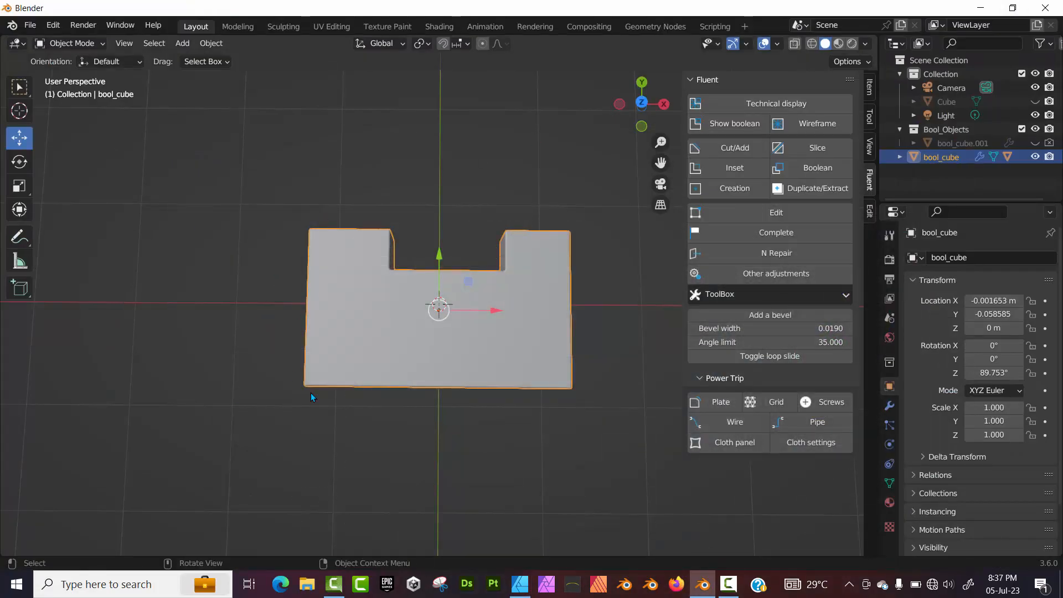
click(715, 192)
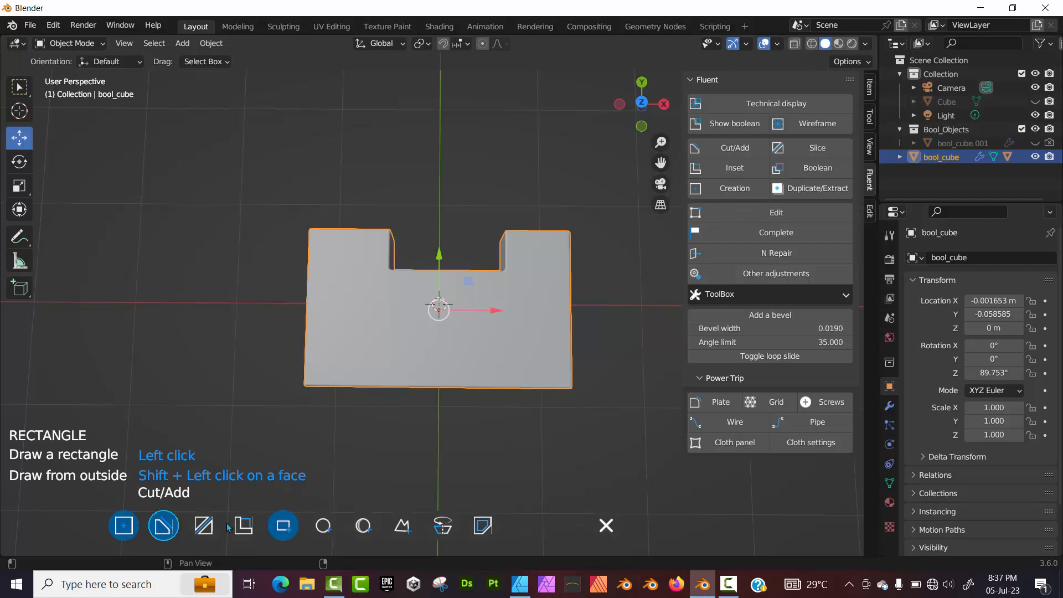
click(403, 526)
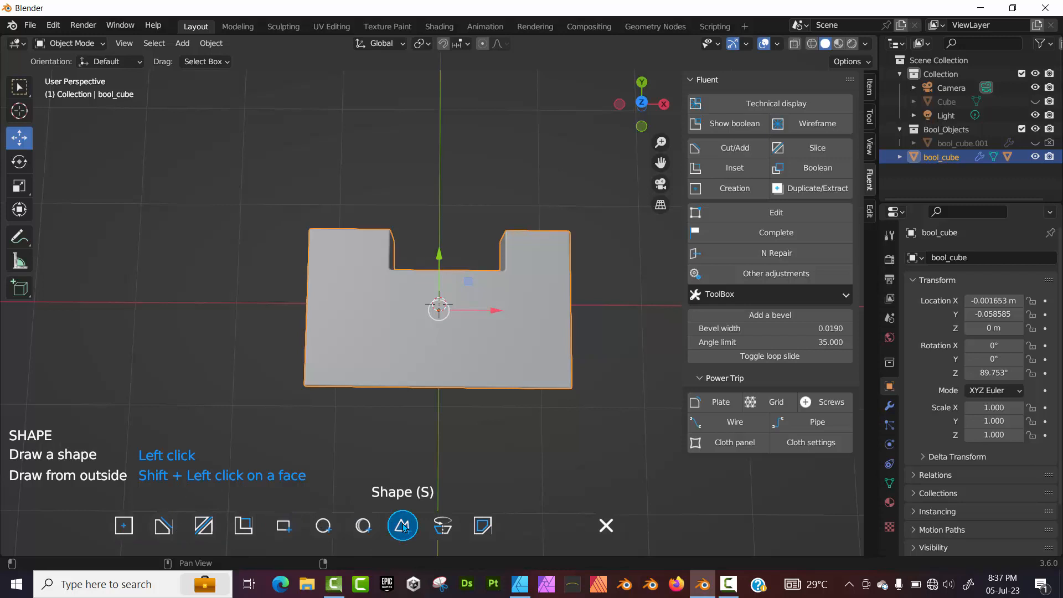
click(350, 351)
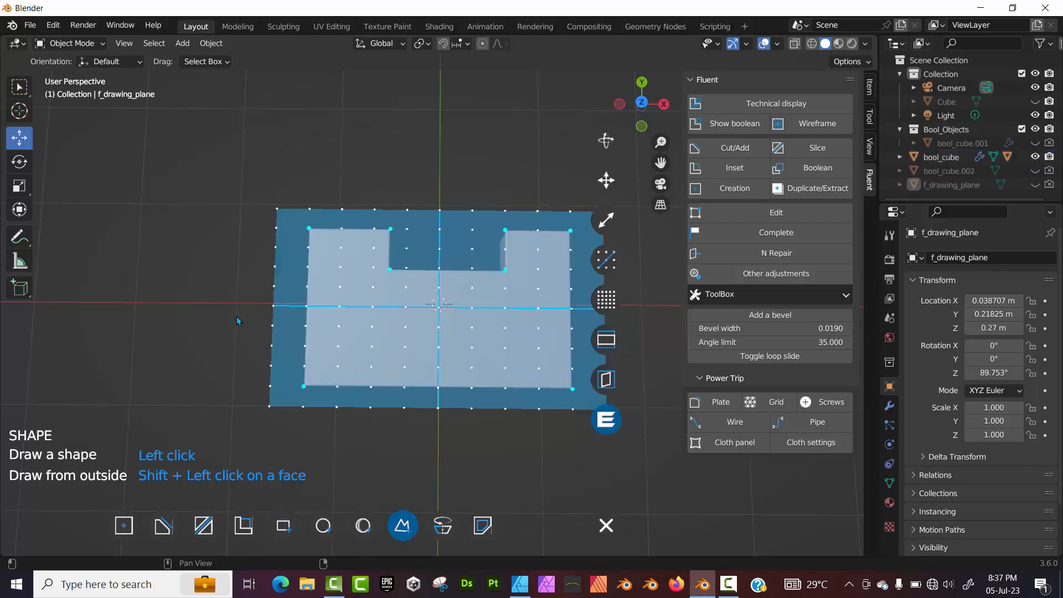
click(287, 331)
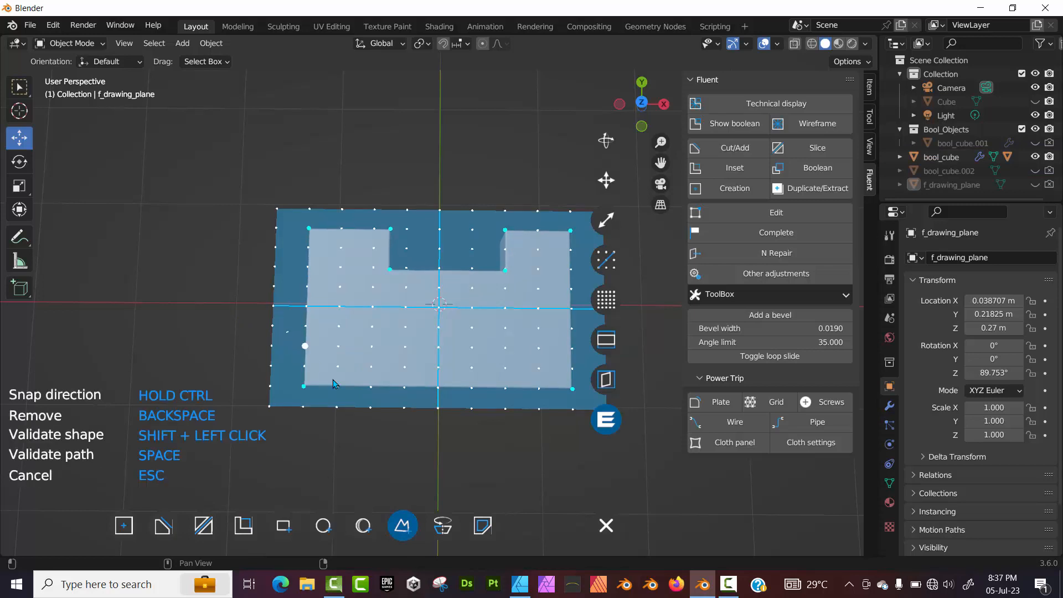
click(354, 407)
click(270, 407)
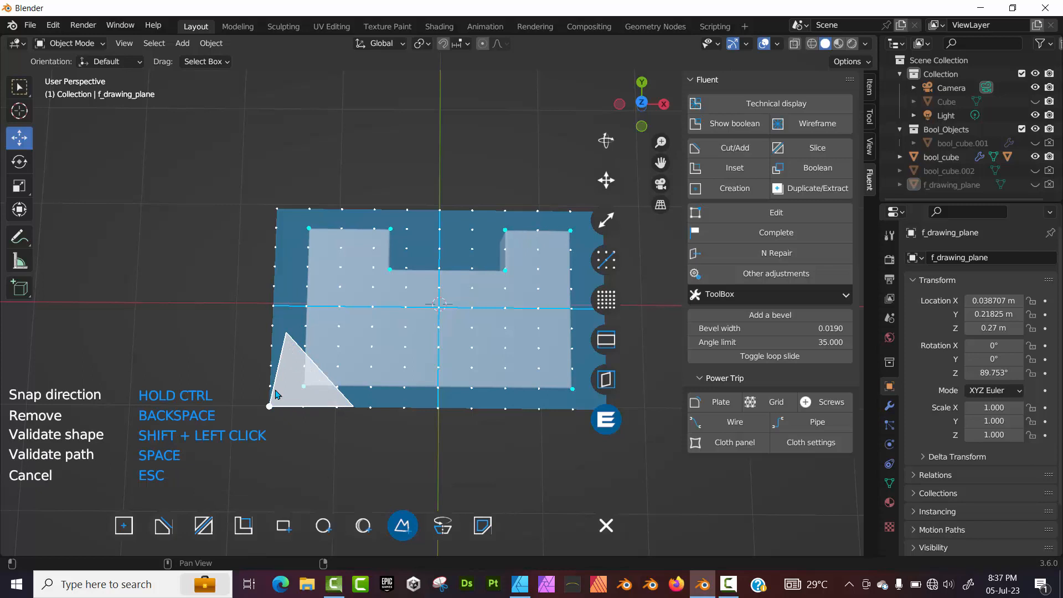
click(286, 335)
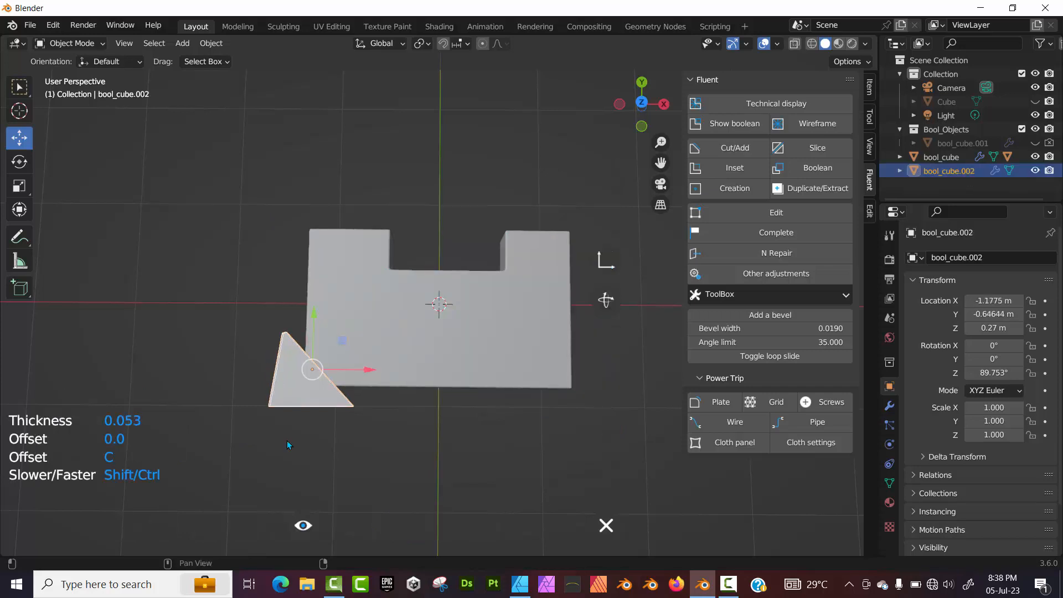
Step: Give the triangular shape a thickness of about 1.62 and finish creating it
middle_drag(290, 440, 267, 375)
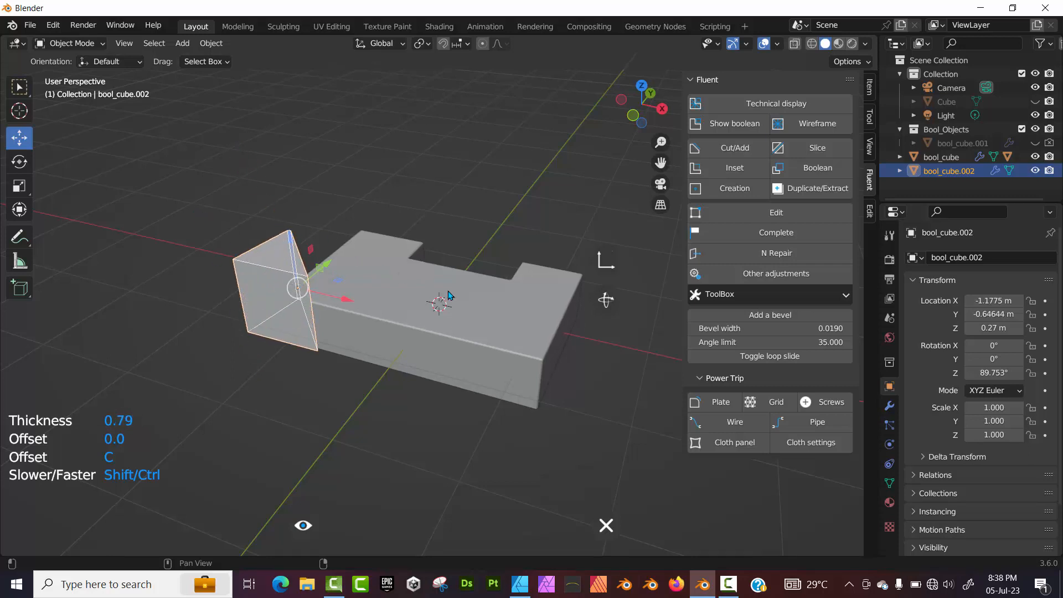
right_click(494, 317)
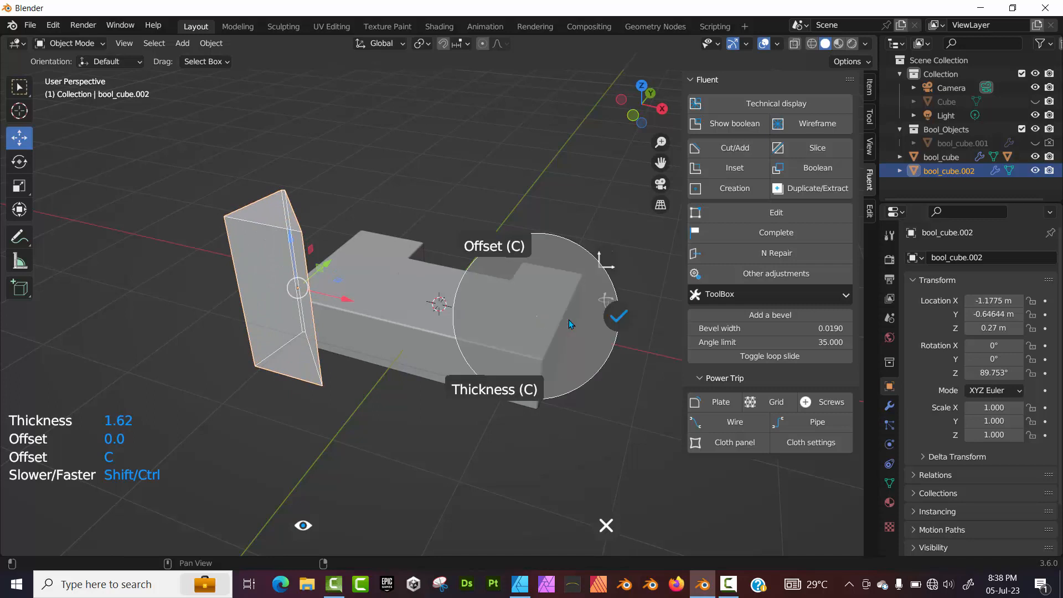
click(618, 315)
right_click(290, 332)
click(381, 333)
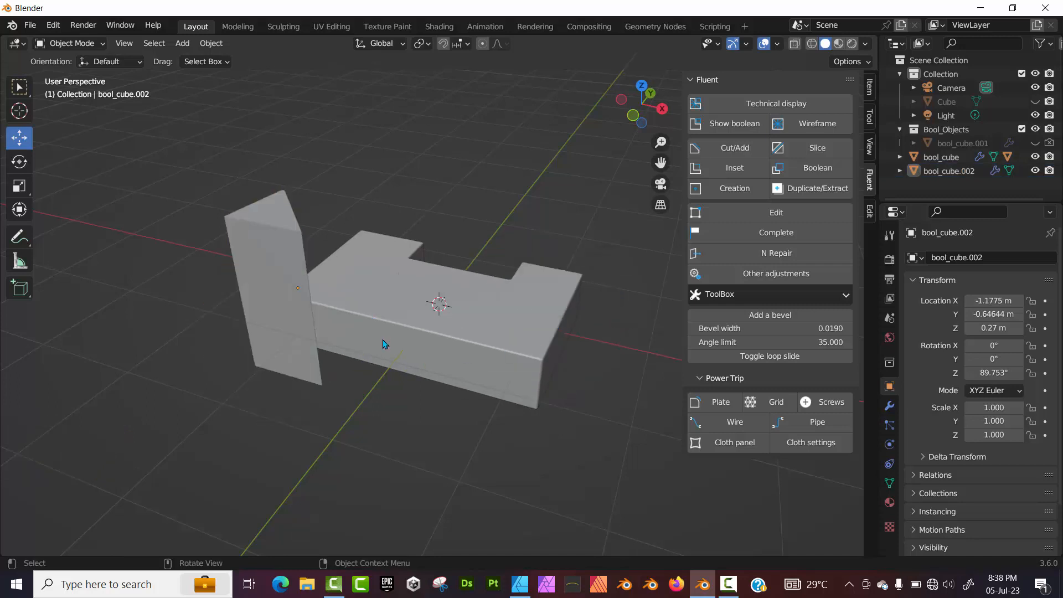
Step: Move the triangular prism along X away from the block, to about -2.79 m, and deselect it
middle_drag(383, 339, 240, 380)
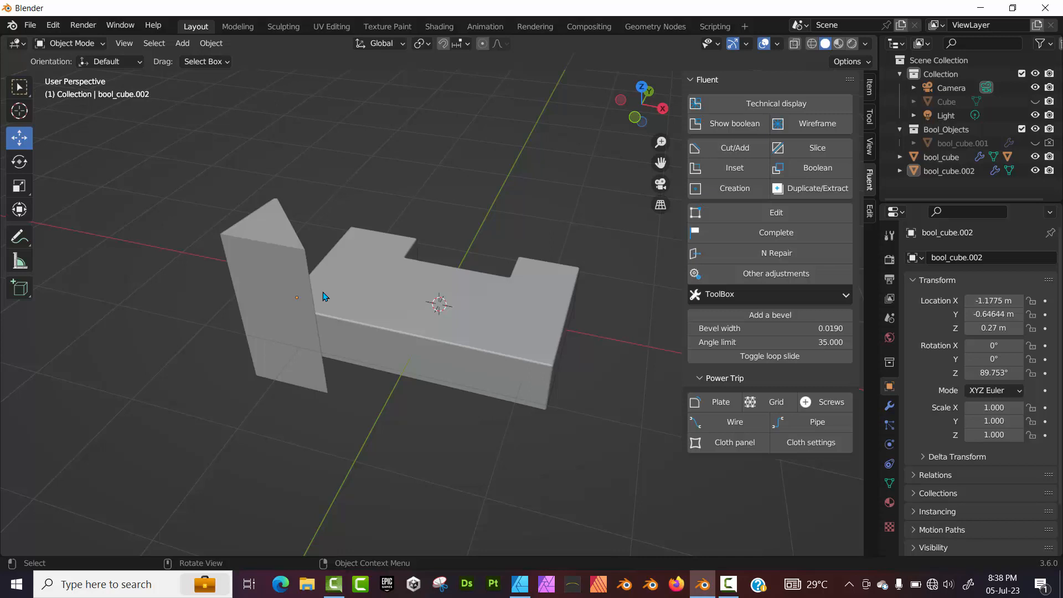
click(279, 285)
drag(344, 311, 202, 288)
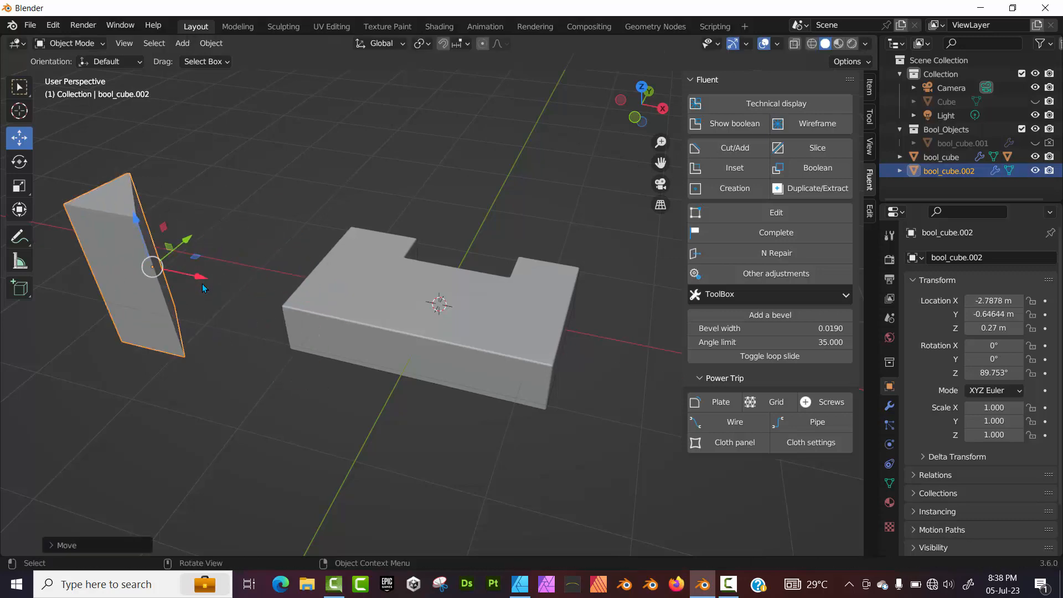
middle_drag(197, 365, 293, 421)
click(294, 420)
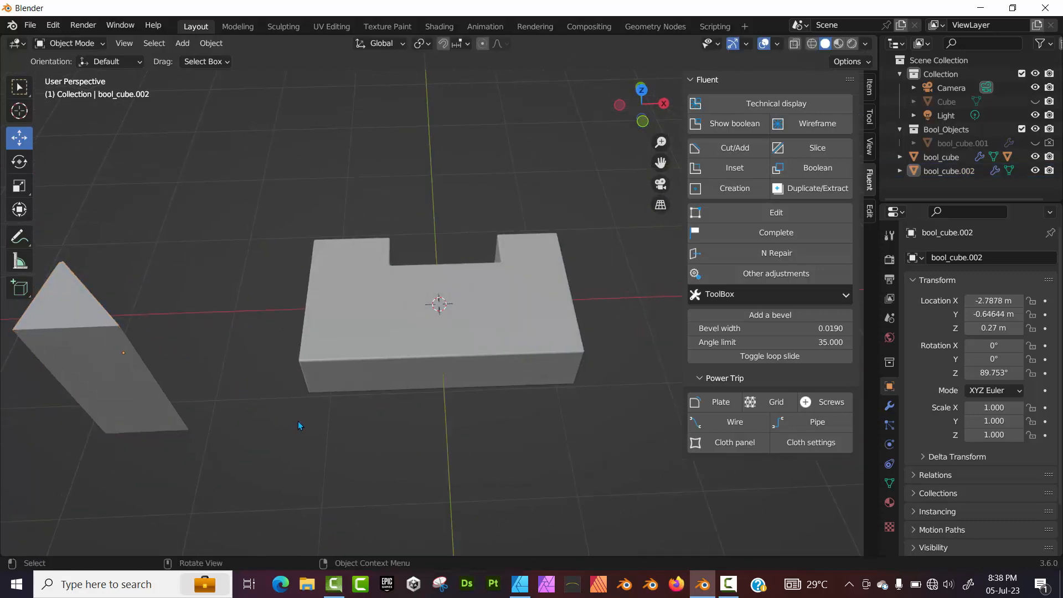
Step: In top view, select the block and draw a closed four-sided Fluent Cut/Add shape diagonally across its lower-left corner
click(644, 93)
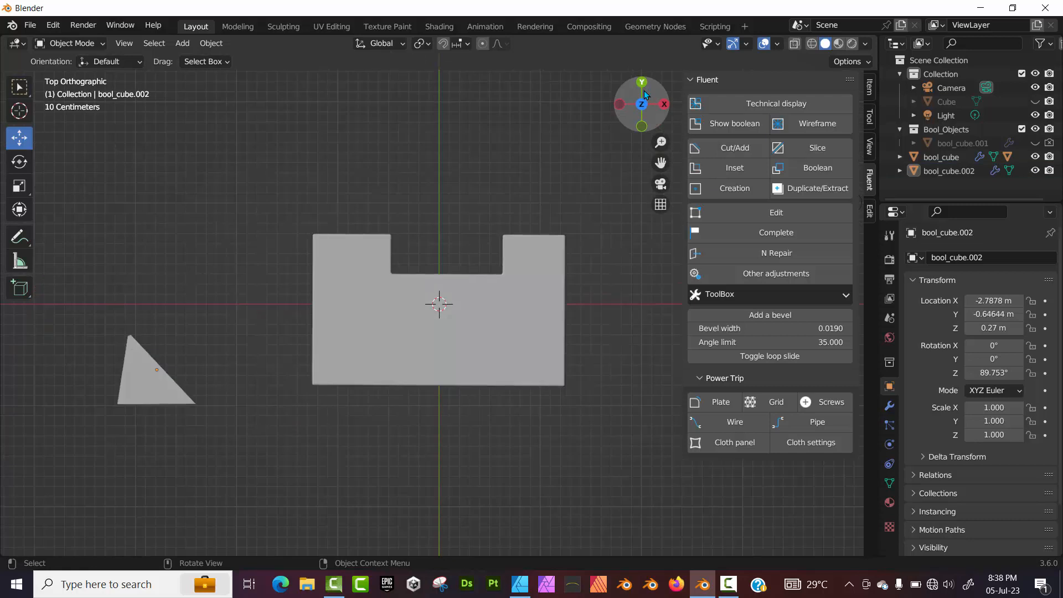
click(456, 347)
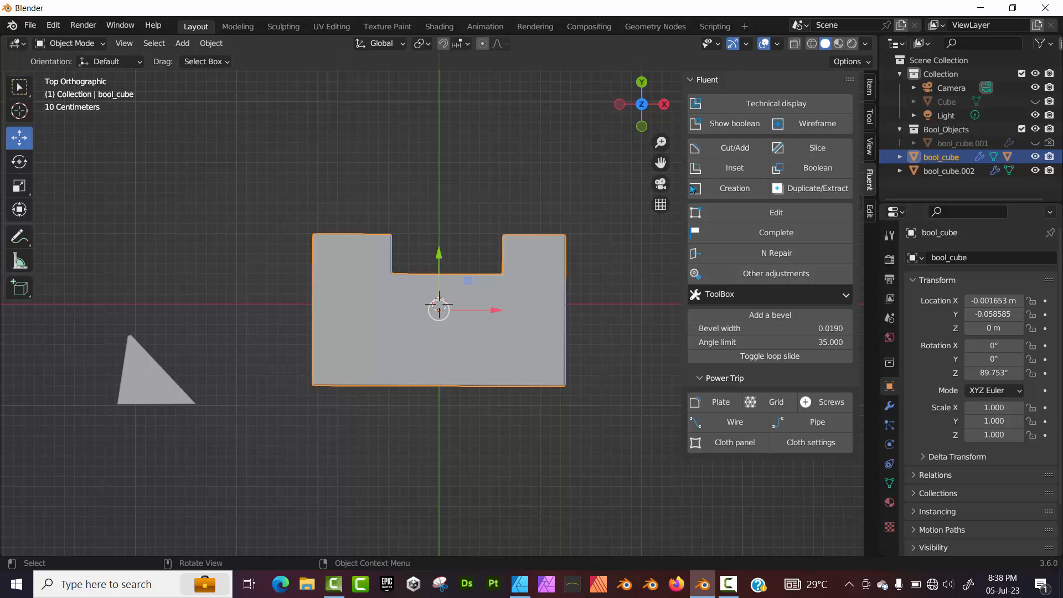
click(716, 151)
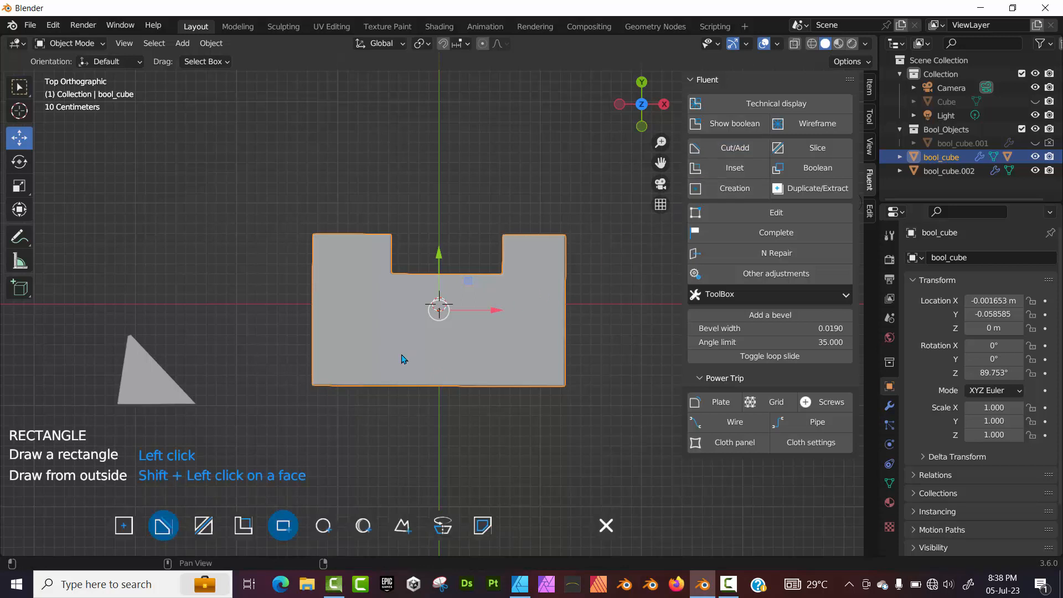
click(401, 527)
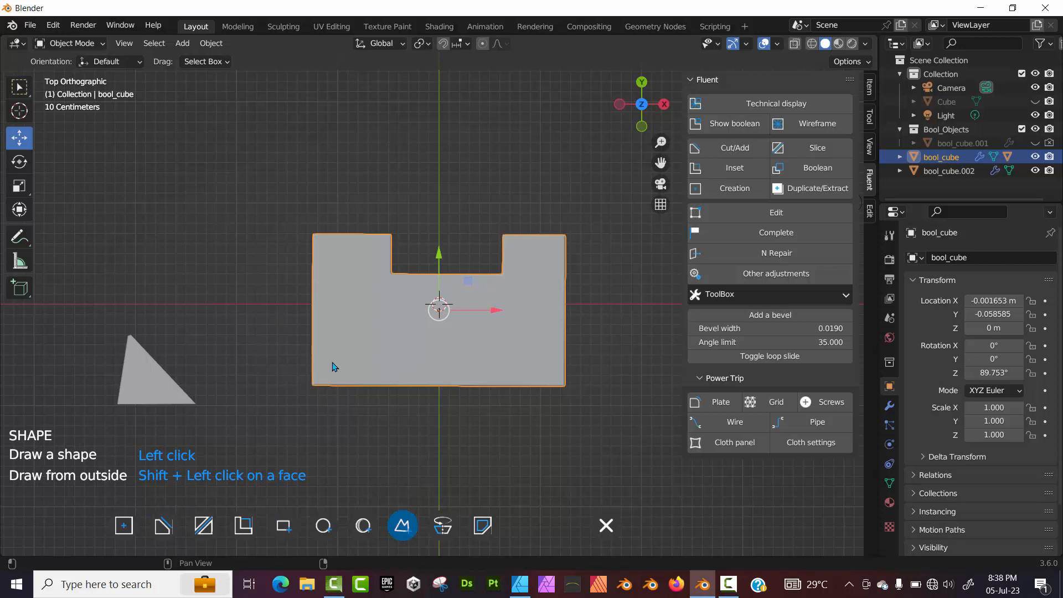
click(371, 341)
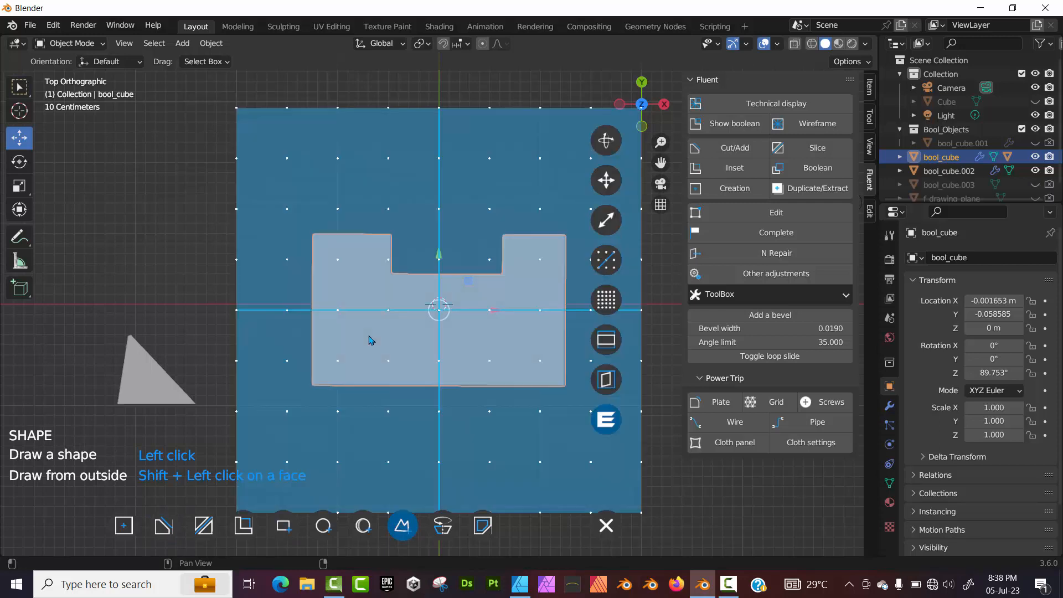
click(303, 332)
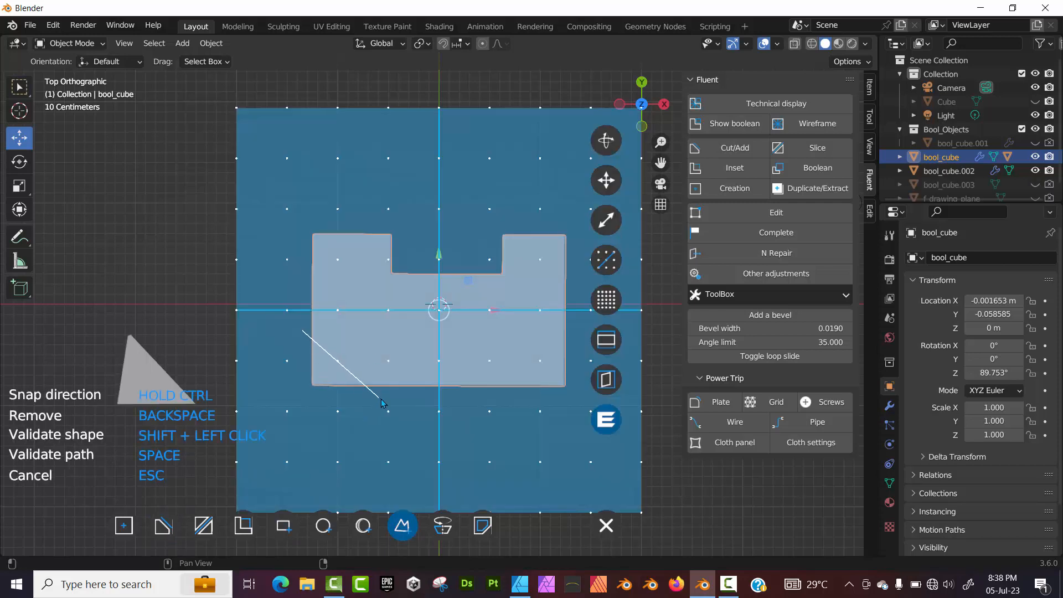
click(379, 396)
click(286, 400)
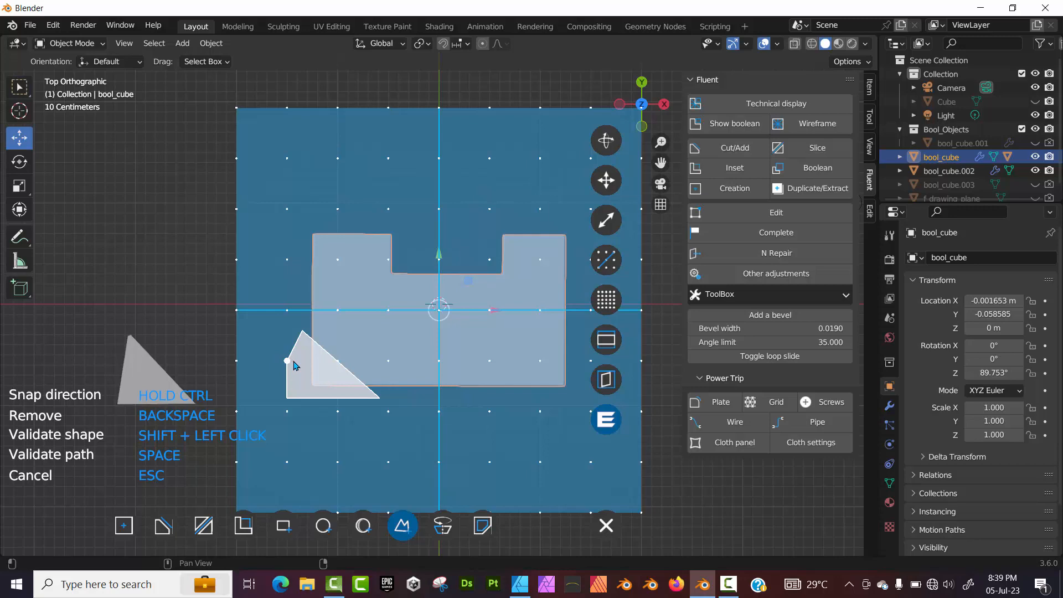
shift+click(295, 366)
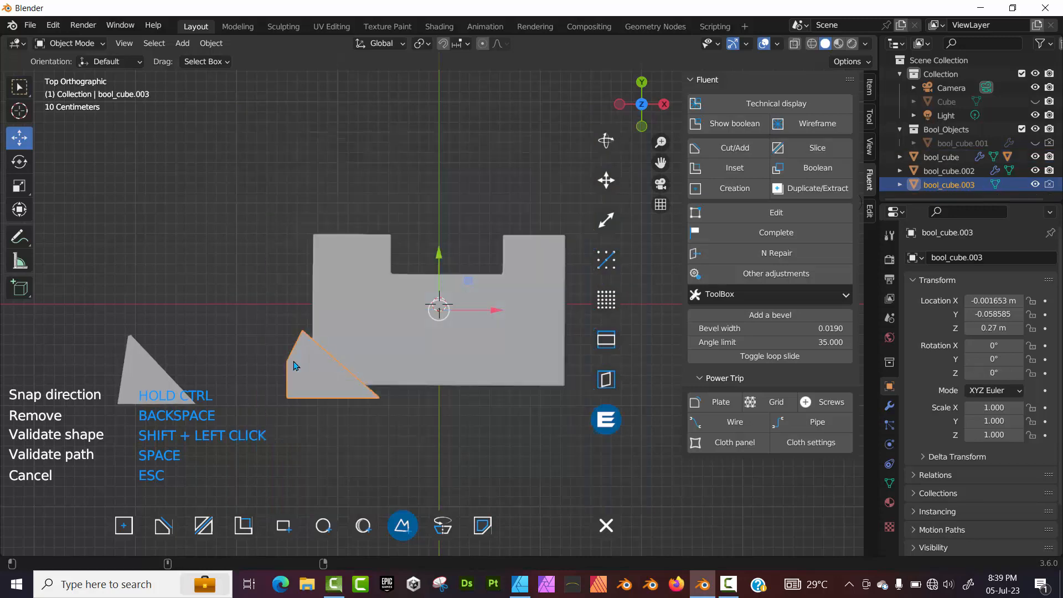
Step: Extend the corner cutter's thickness downward through the block's full height and validate the cut
middle_drag(290, 363, 228, 279)
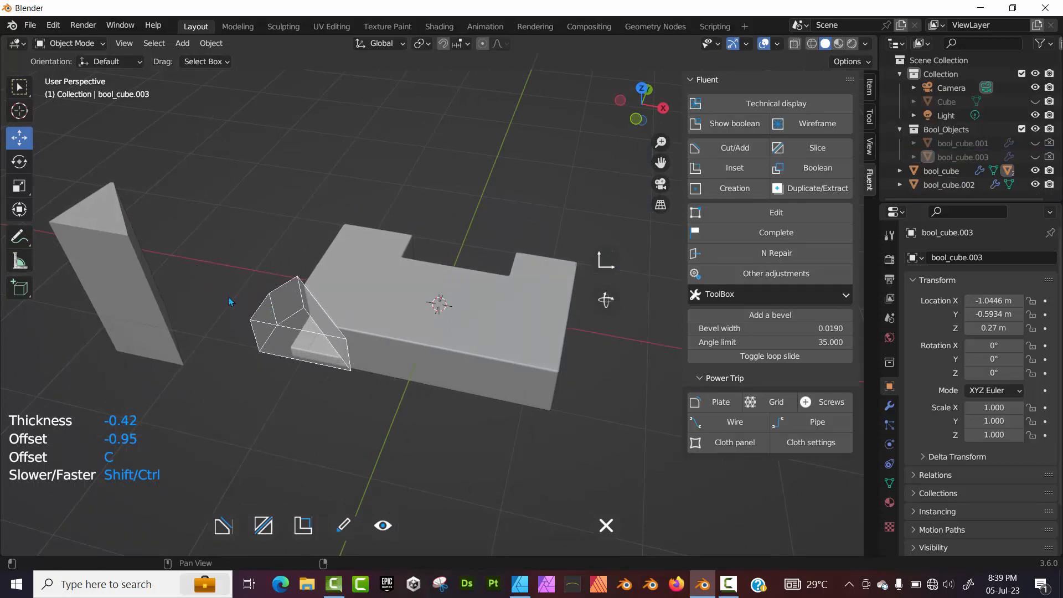
middle_drag(238, 308, 254, 254)
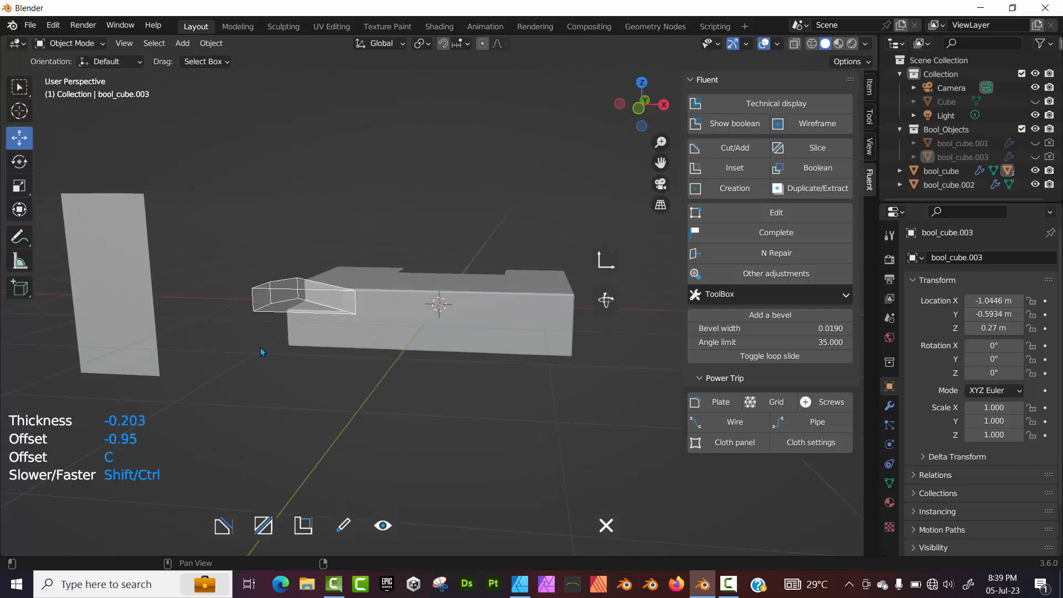
click(261, 348)
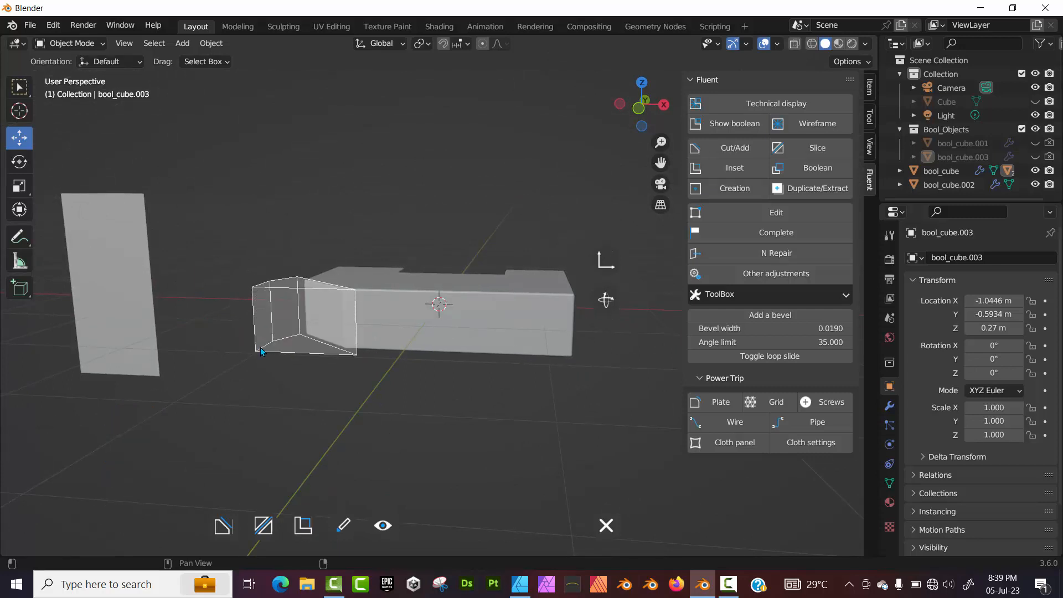
right_click(263, 350)
click(348, 349)
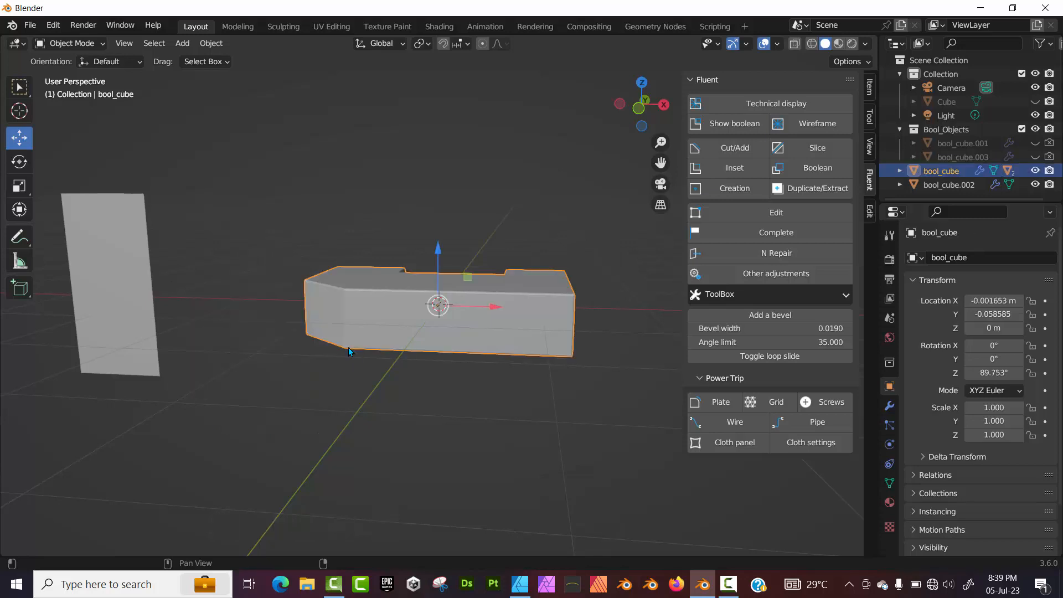
middle_drag(315, 236, 305, 329)
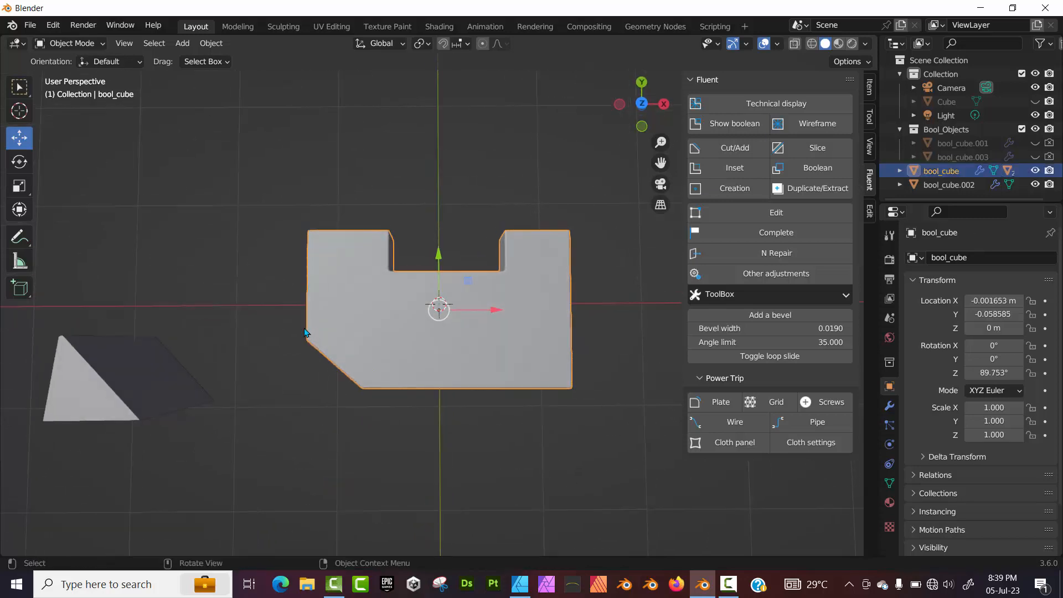
click(646, 106)
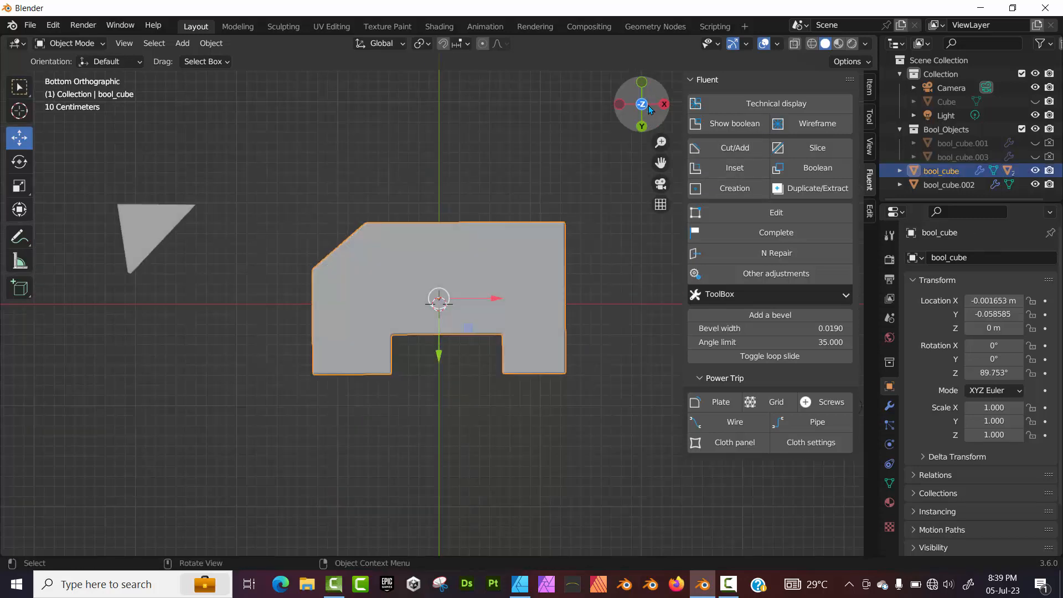
click(648, 108)
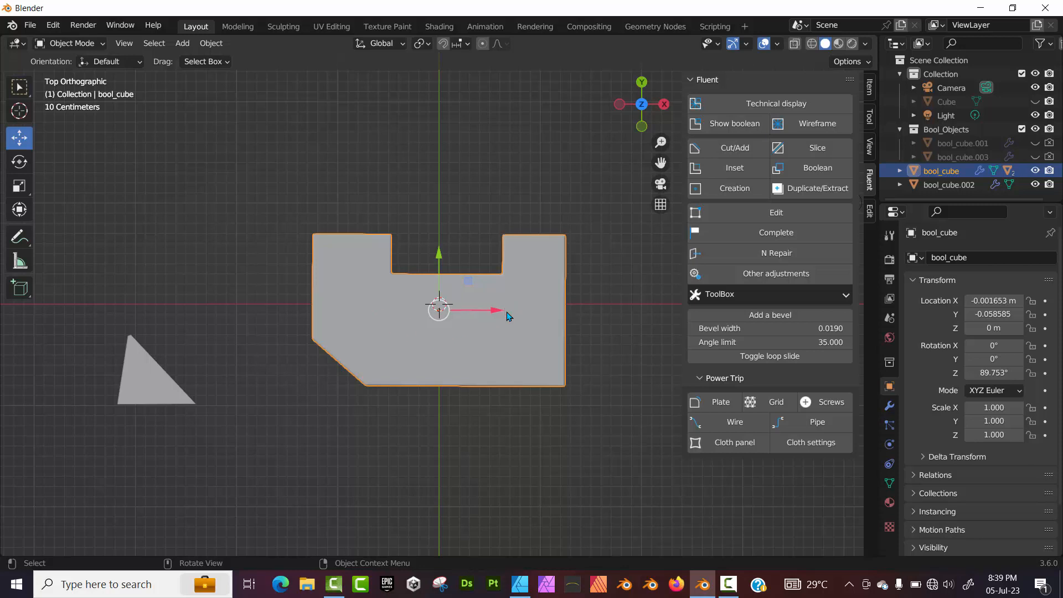
Step: Switch to Affinity Designer, examine the rounded rectangle cutter's shape and corners up close, and return to Blender
click(521, 582)
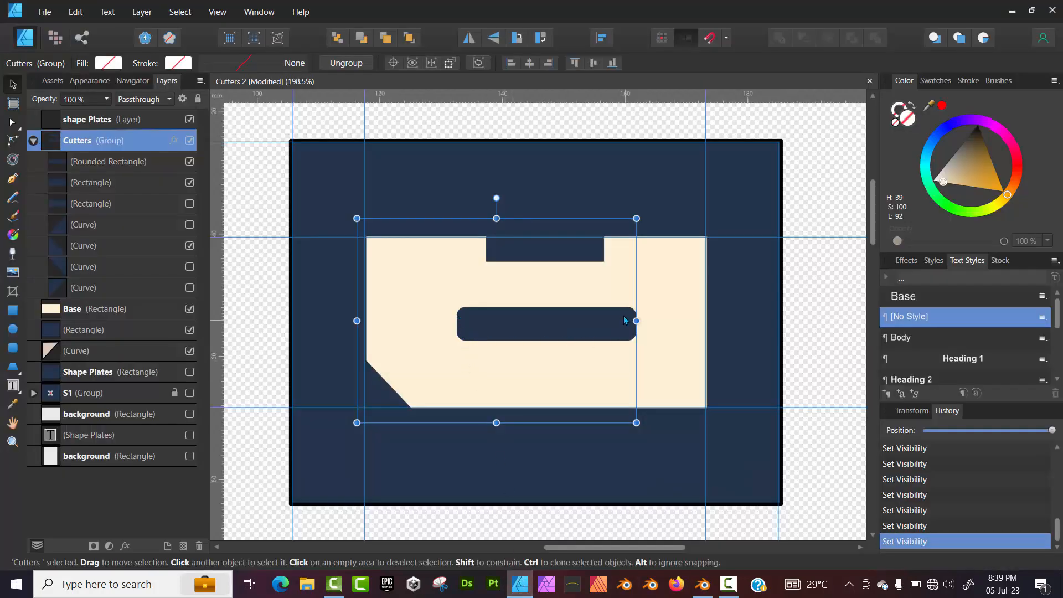
scroll(628, 317, up, 4)
scroll(628, 316, down, 3)
scroll(628, 316, down, 2)
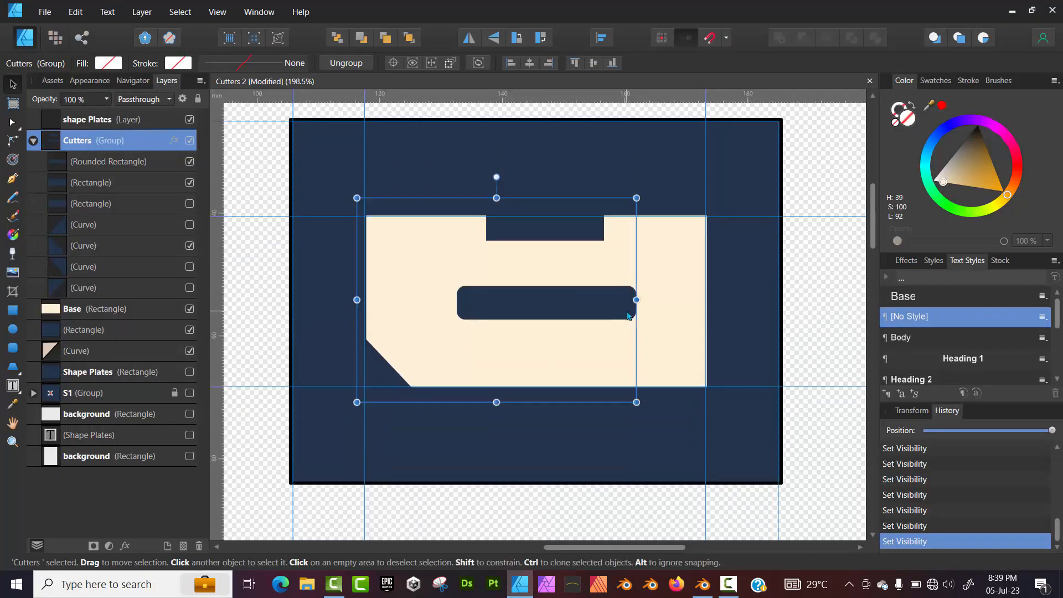
click(138, 81)
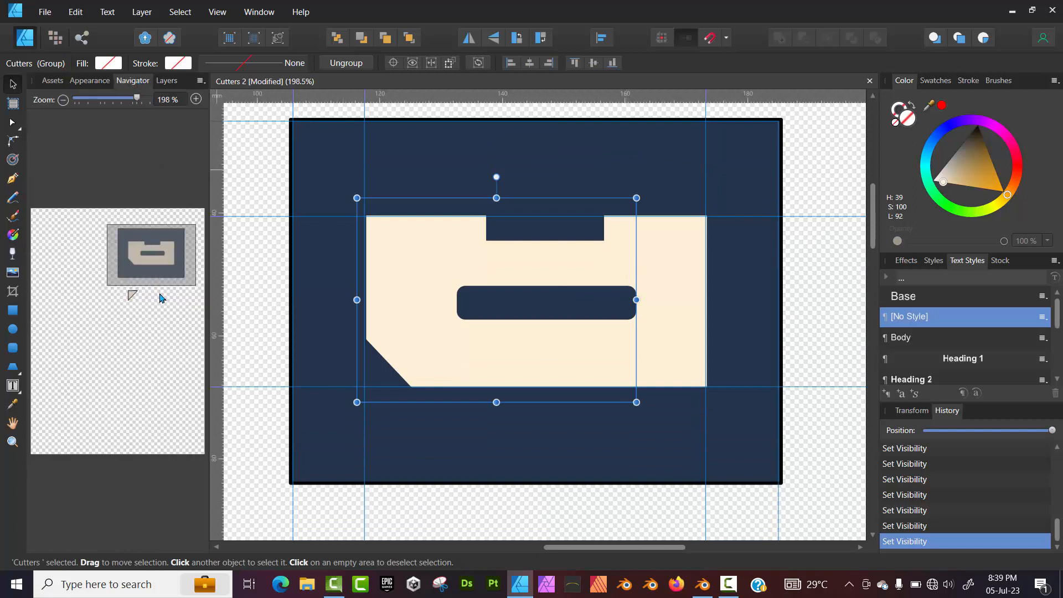
drag(137, 99, 146, 101)
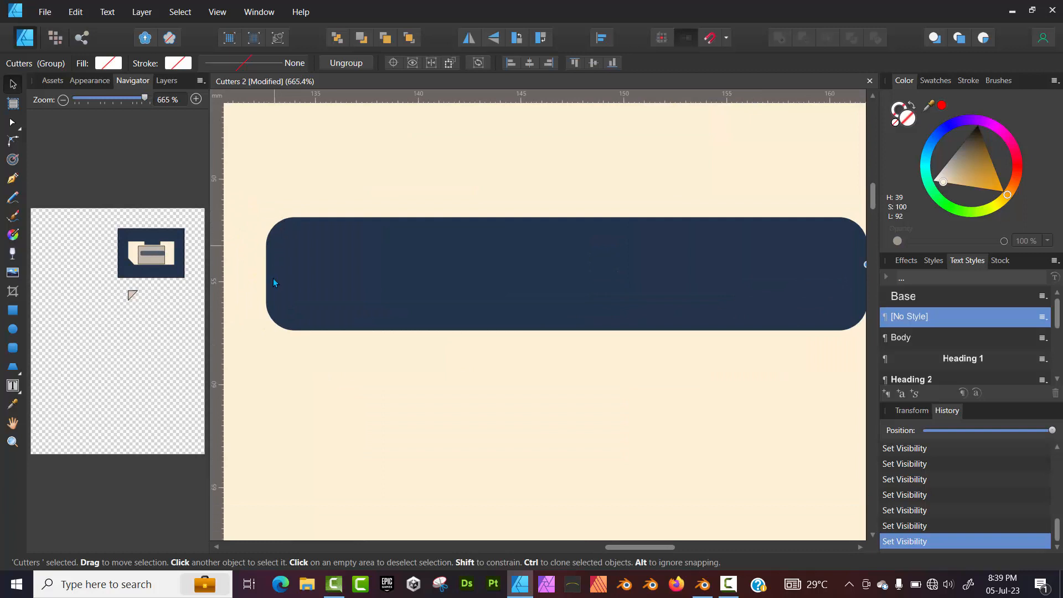
scroll(483, 244, down, 4)
scroll(482, 242, up, 5)
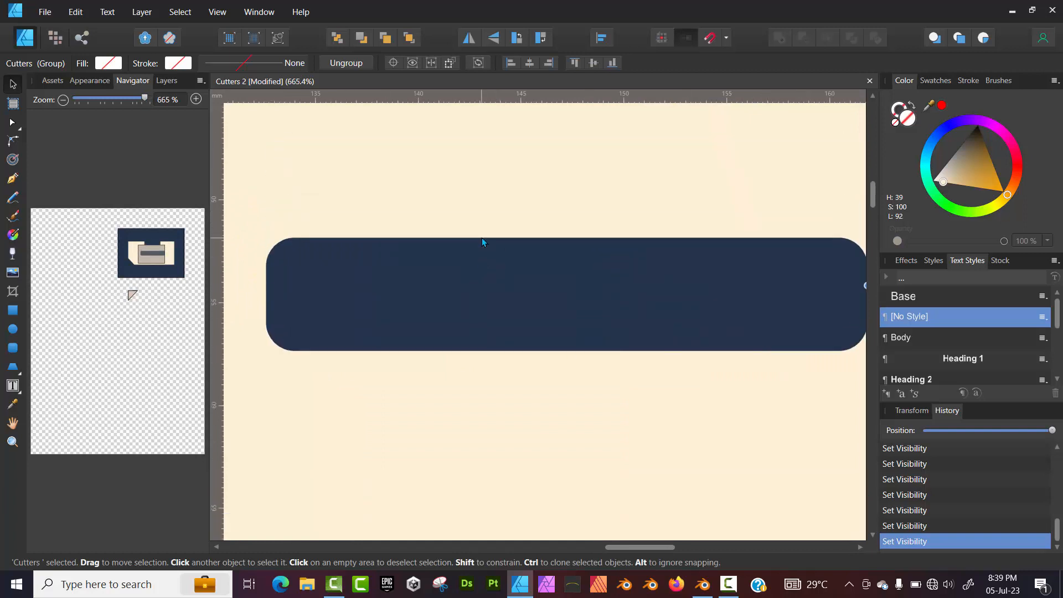
click(64, 100)
click(63, 100)
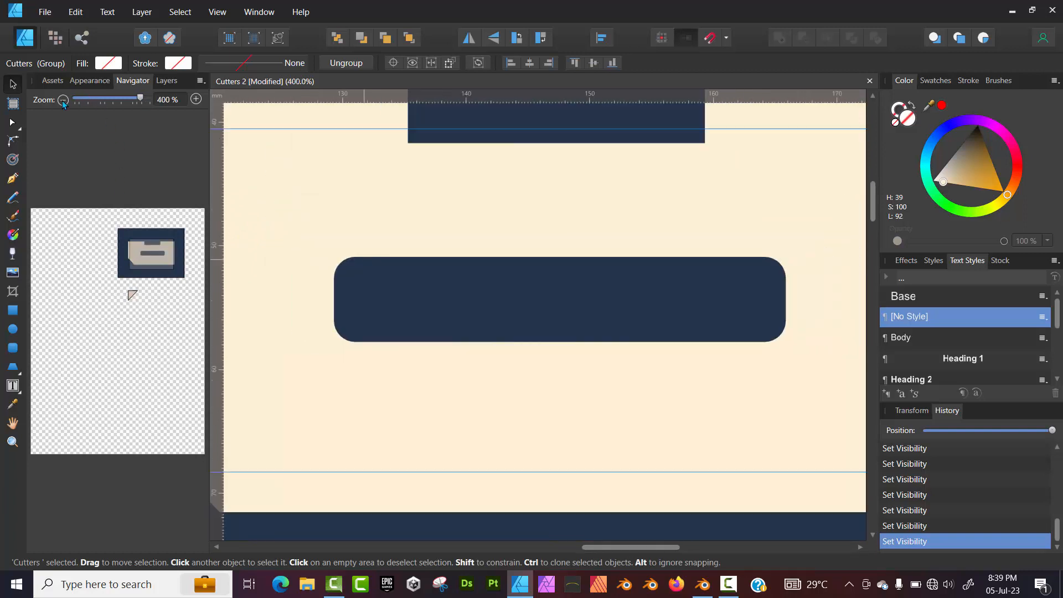
click(64, 100)
click(64, 100)
click(64, 100)
click(1012, 10)
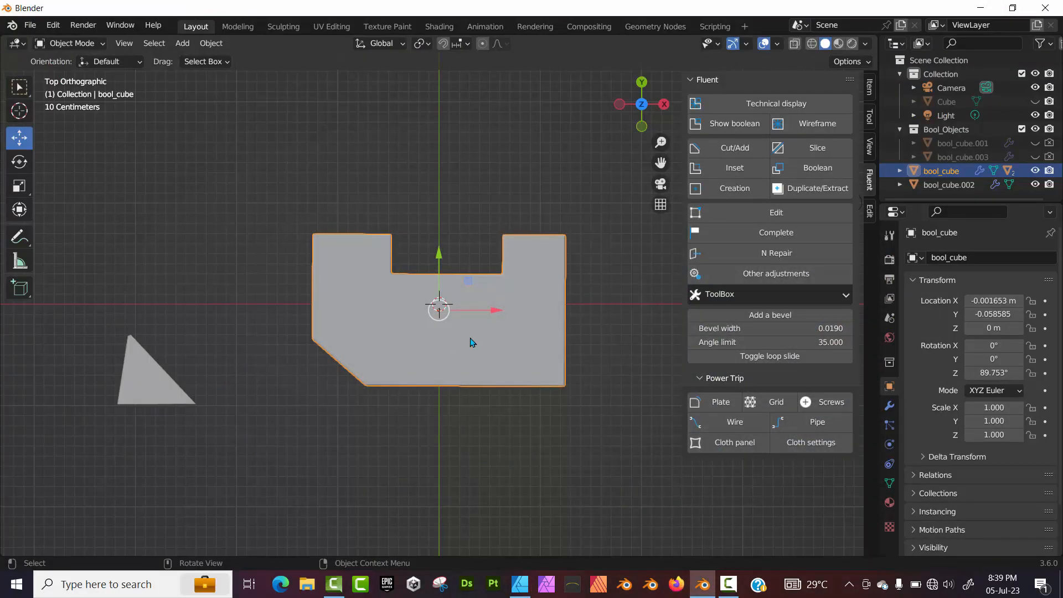
Step: Draw a Fluent Cut/Add rectangle as a long horizontal slot across the middle of the block, below the notch
click(702, 151)
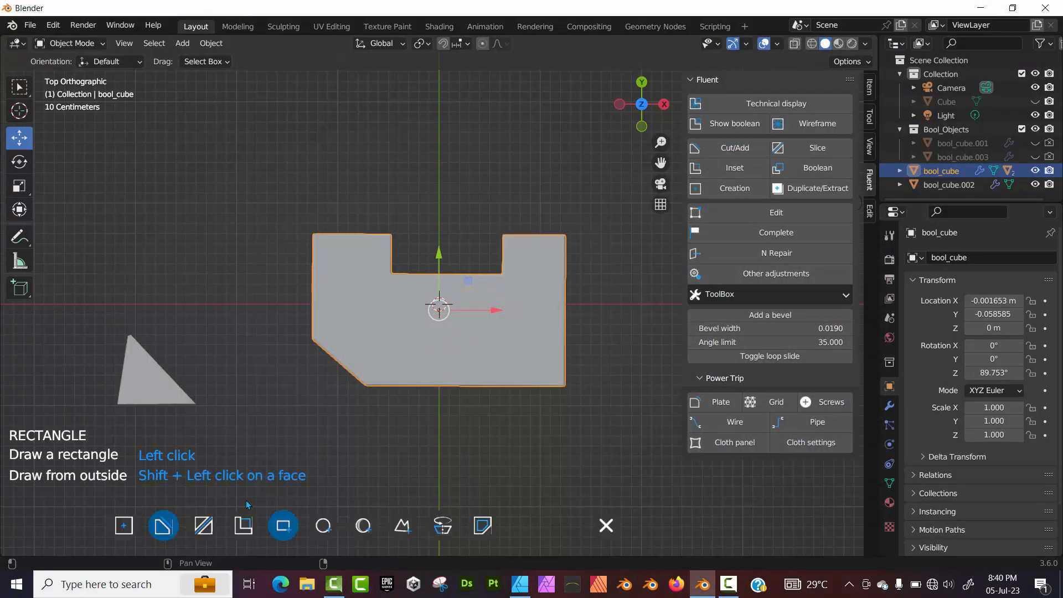
click(375, 304)
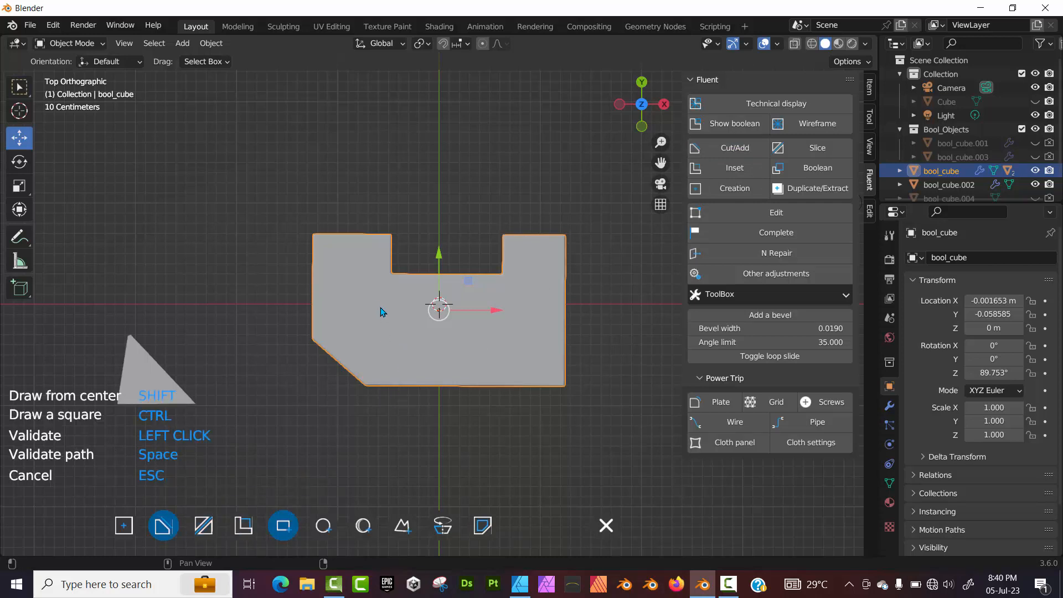
click(513, 328)
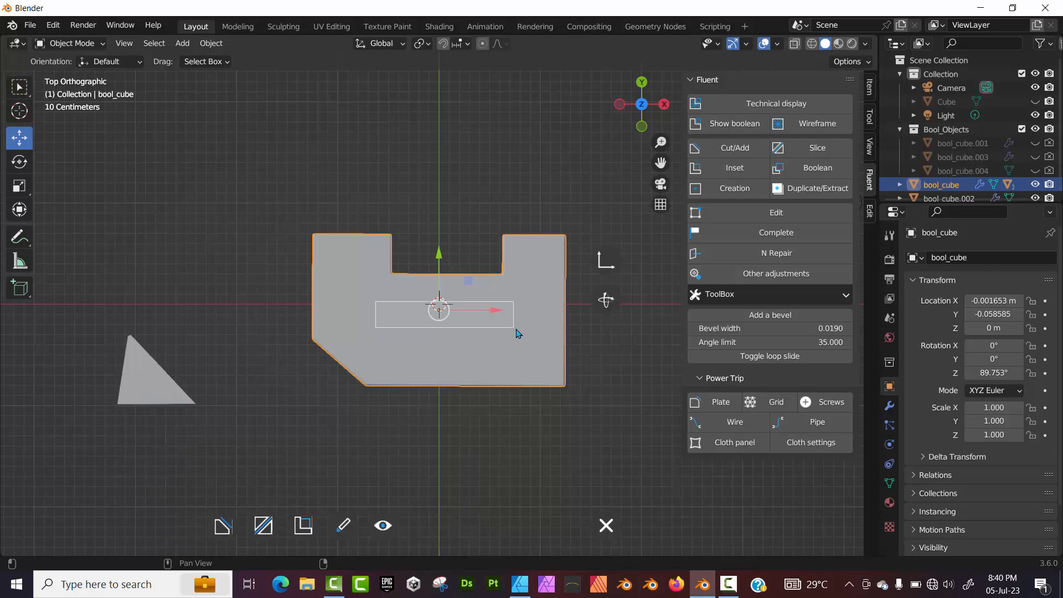
Step: Extend the slot cutter's thickness downward through the block's full height and validate the cut
middle_drag(522, 383, 408, 304)
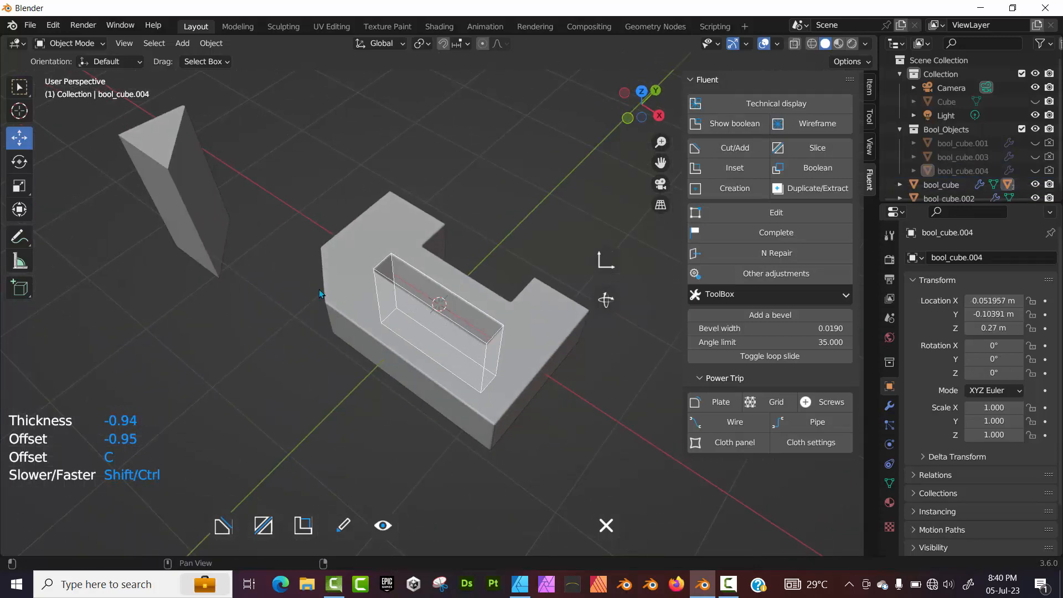
middle_drag(297, 427, 264, 317)
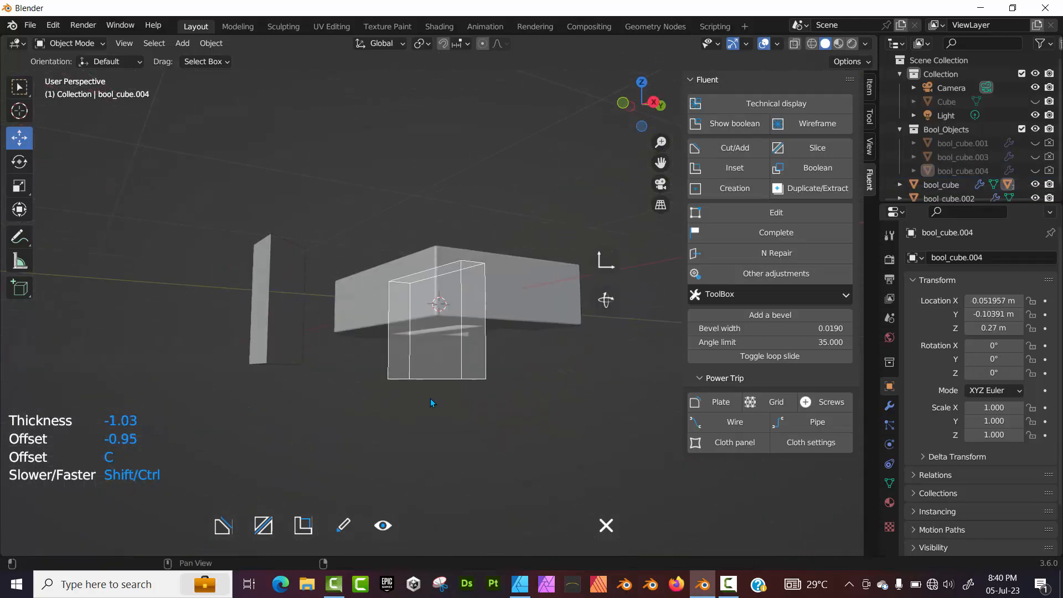
click(399, 394)
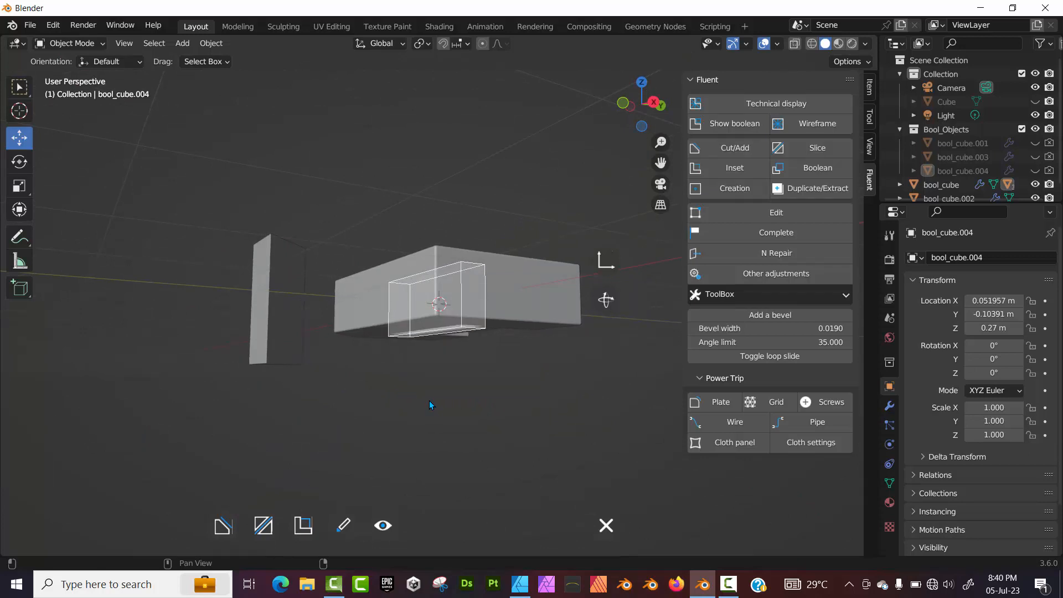
right_click(399, 317)
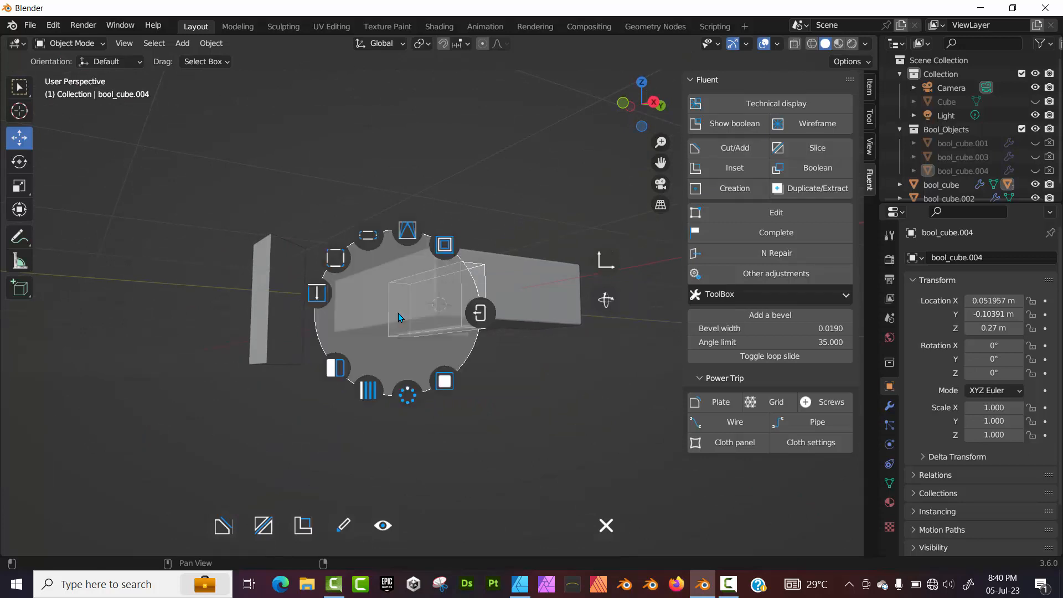
click(476, 309)
middle_drag(476, 310, 442, 379)
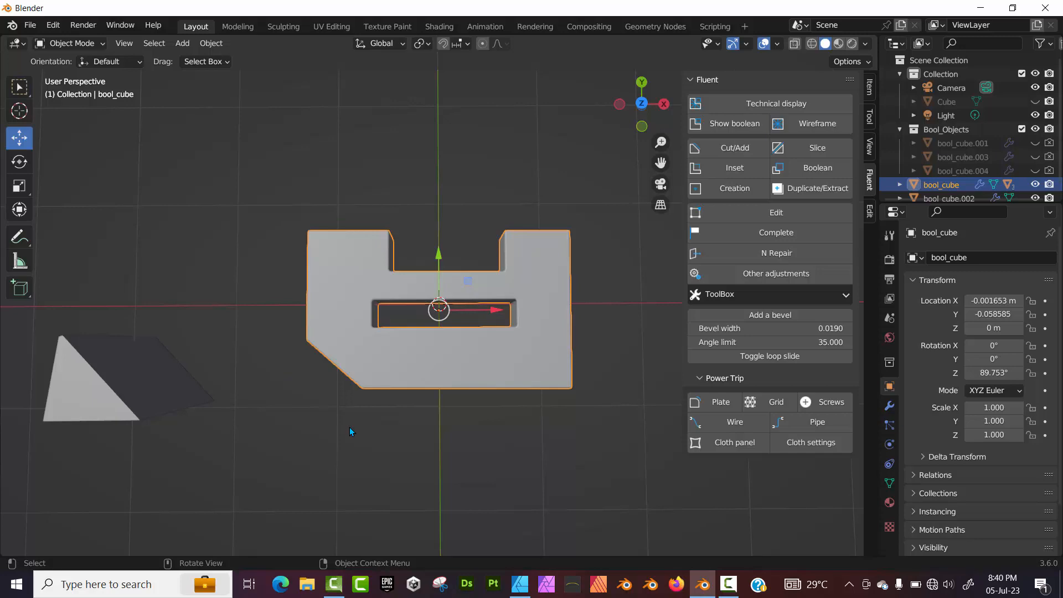
mouse_move(350, 427)
middle_down()
mouse_move(374, 476)
mouse_move(352, 426)
middle_up()
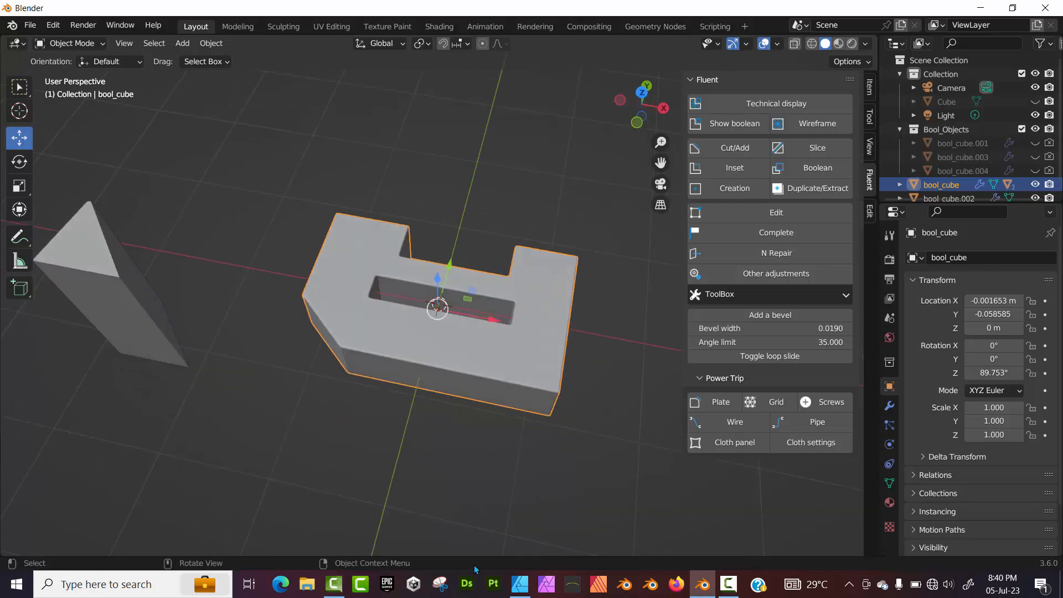
Step: Show the block's Fluent boolean cutters and select the rectangular slot cutter
click(514, 588)
click(515, 588)
click(720, 127)
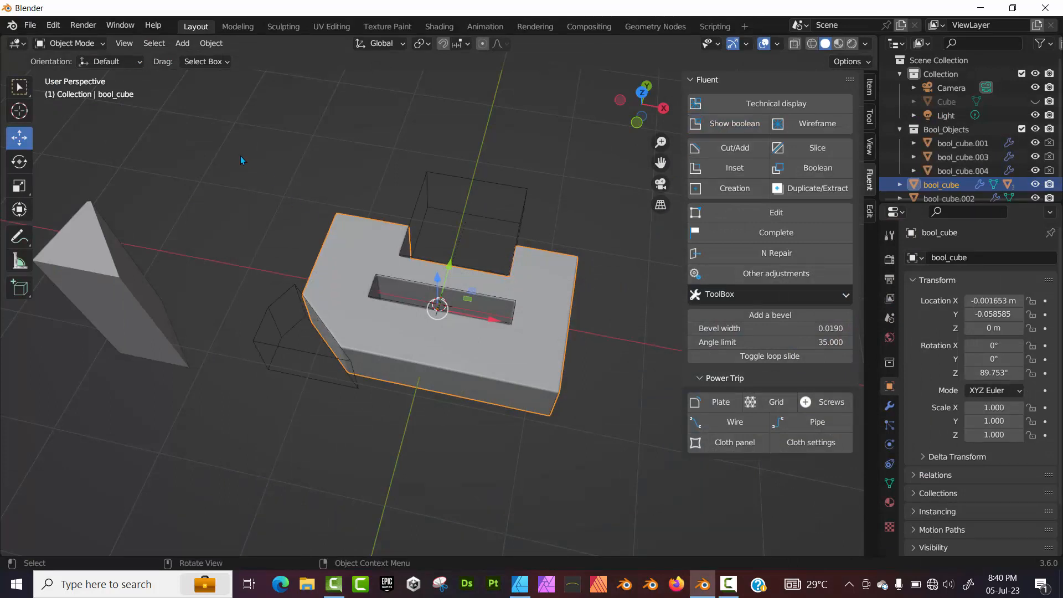
middle_drag(240, 155, 271, 207)
click(412, 171)
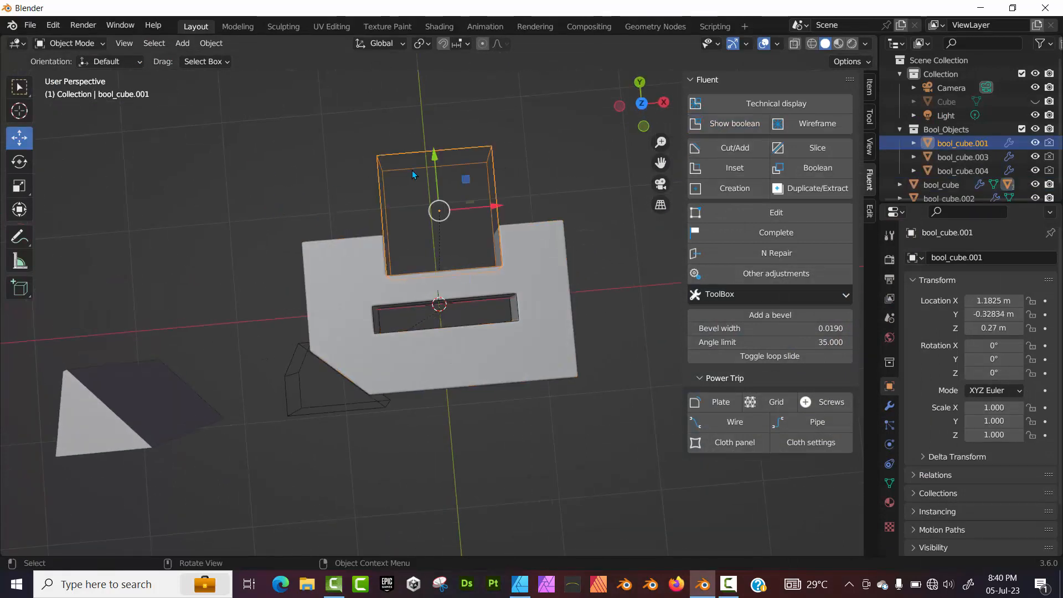
click(313, 371)
click(377, 321)
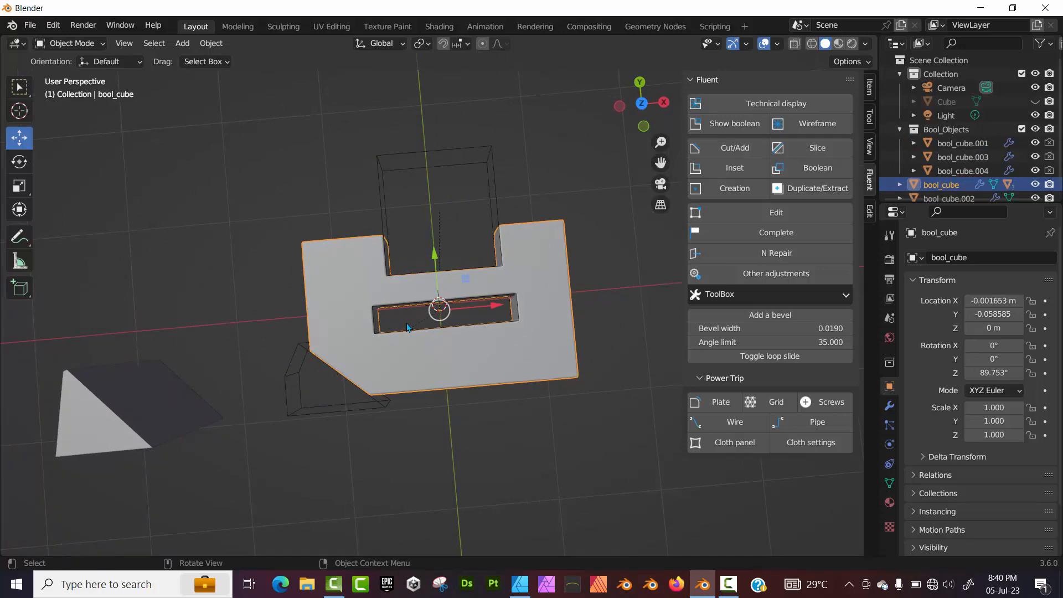
middle_drag(377, 321, 376, 282)
click(377, 267)
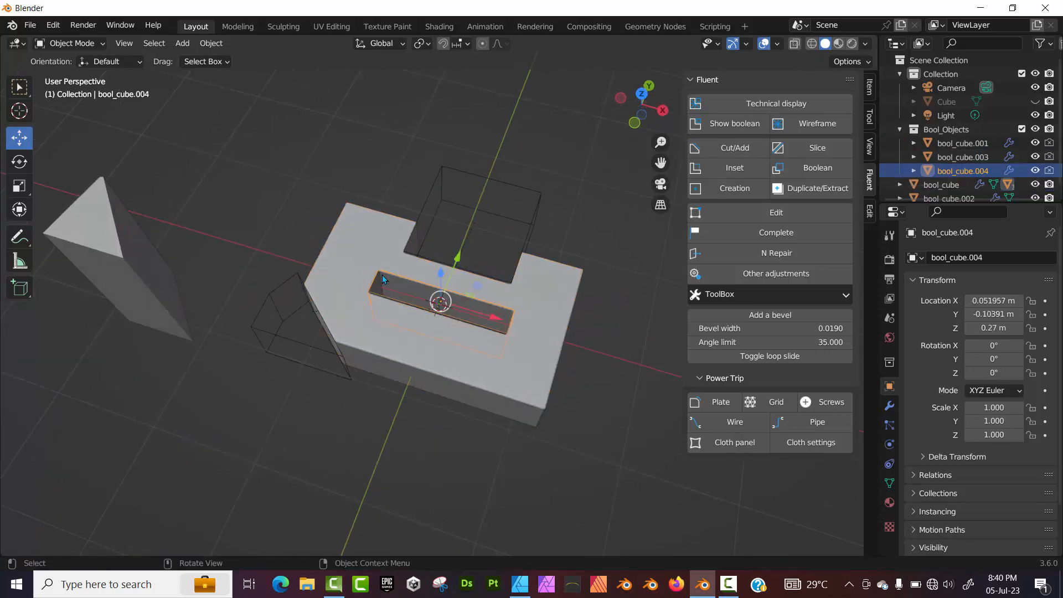
key(KP_Decimal)
scroll(247, 212, down, 2)
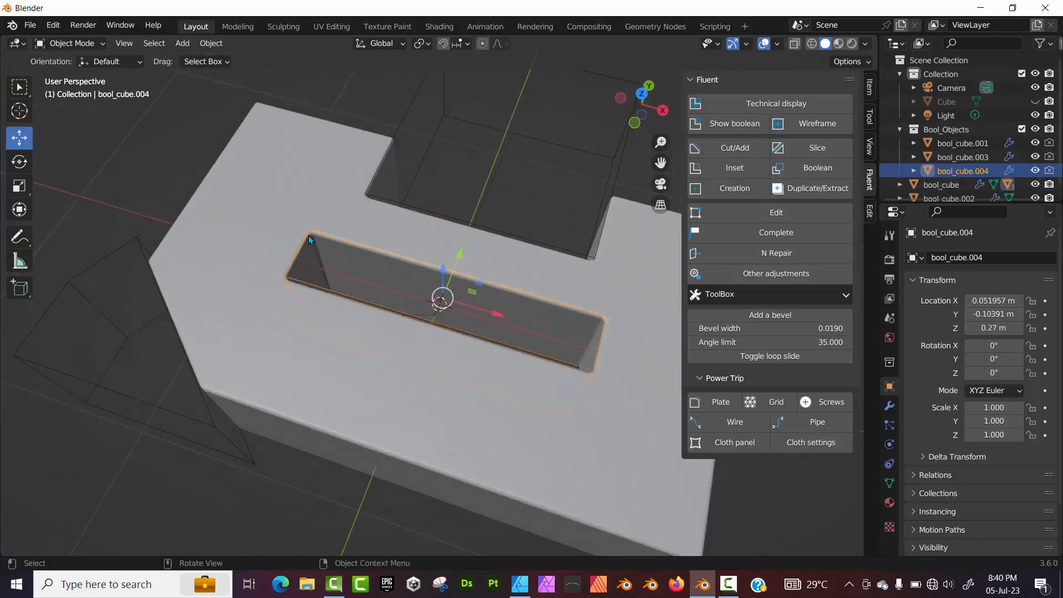
middle_drag(338, 308, 356, 321)
scroll(382, 329, up, 3)
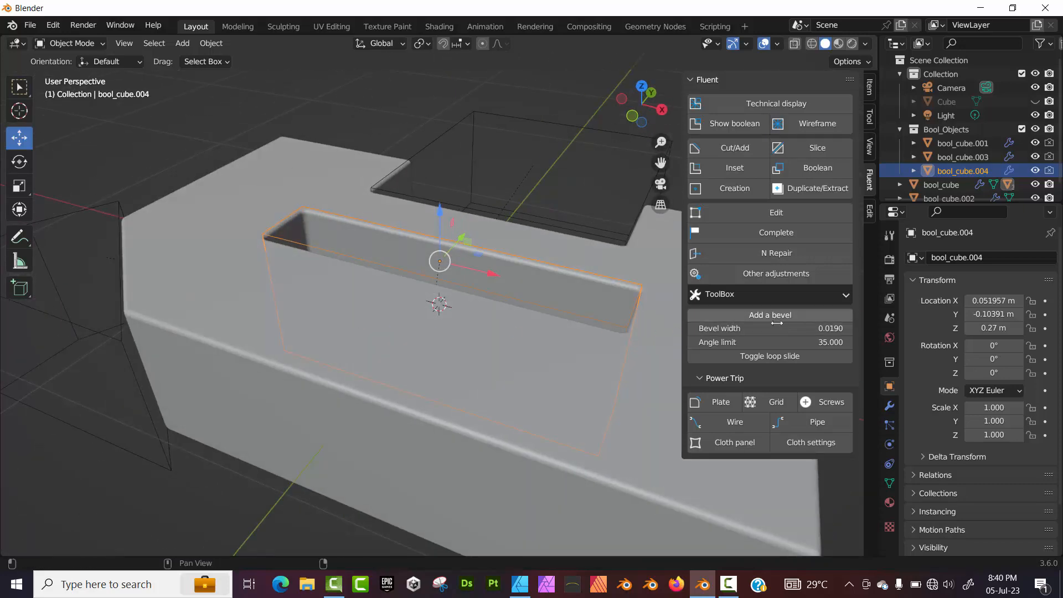
Step: Select the block and reduce its Fluent bevel width to 0.0056
click(692, 329)
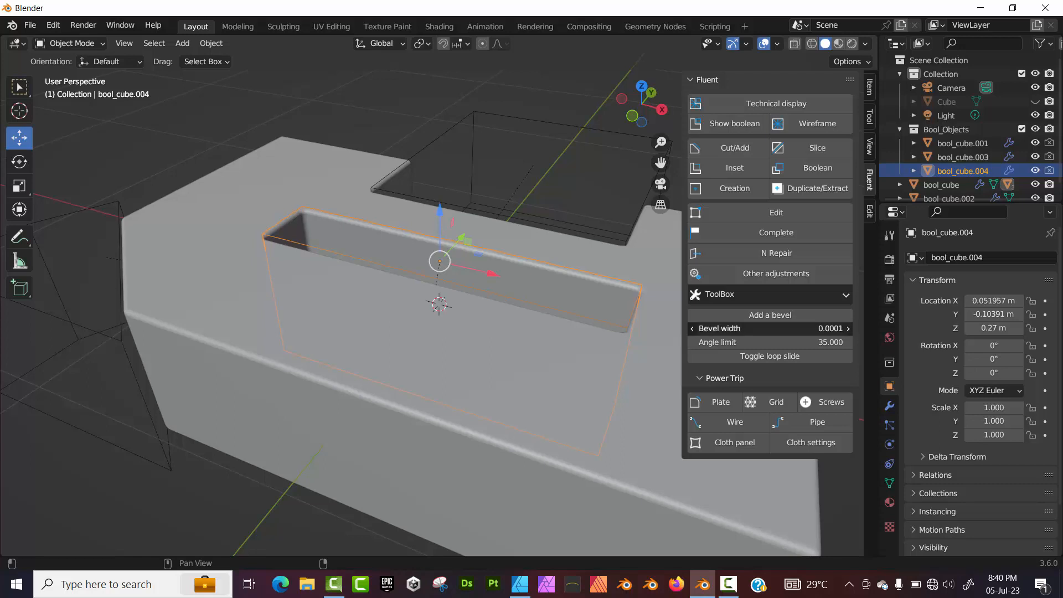
click(518, 386)
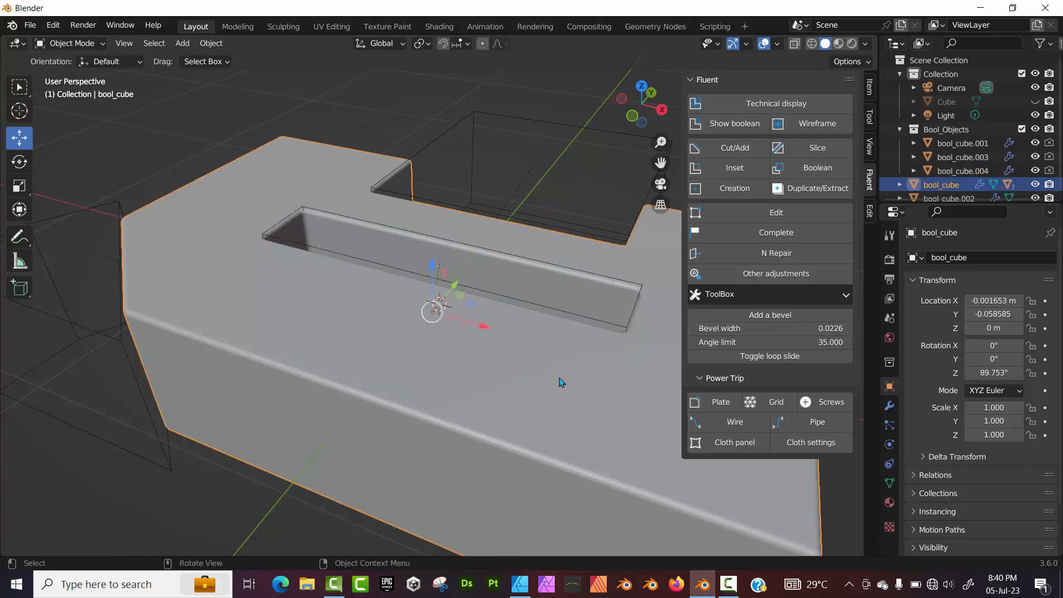
drag(769, 328, 692, 329)
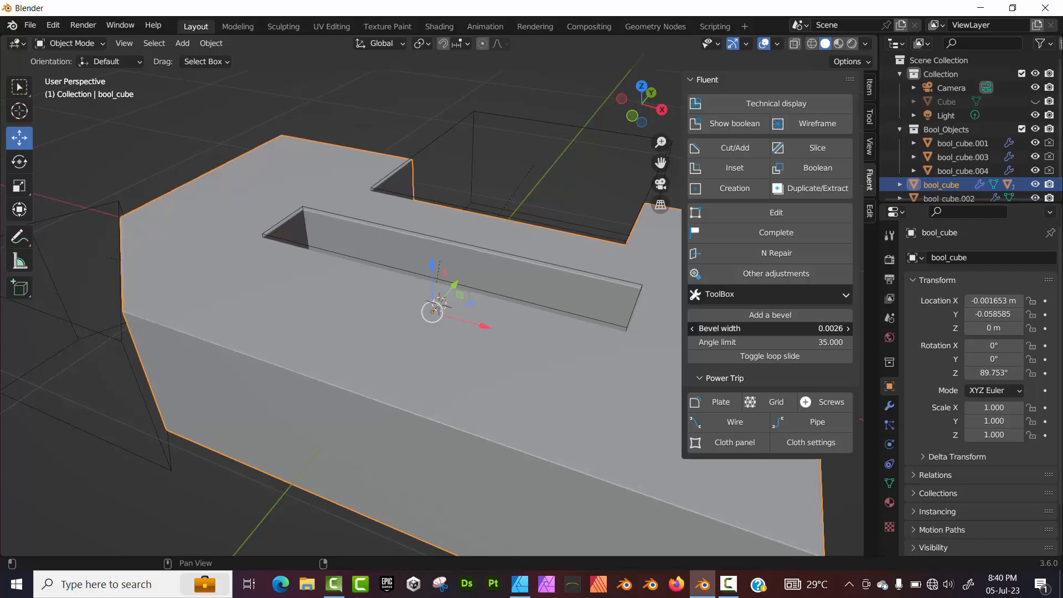
drag(769, 329, 772, 328)
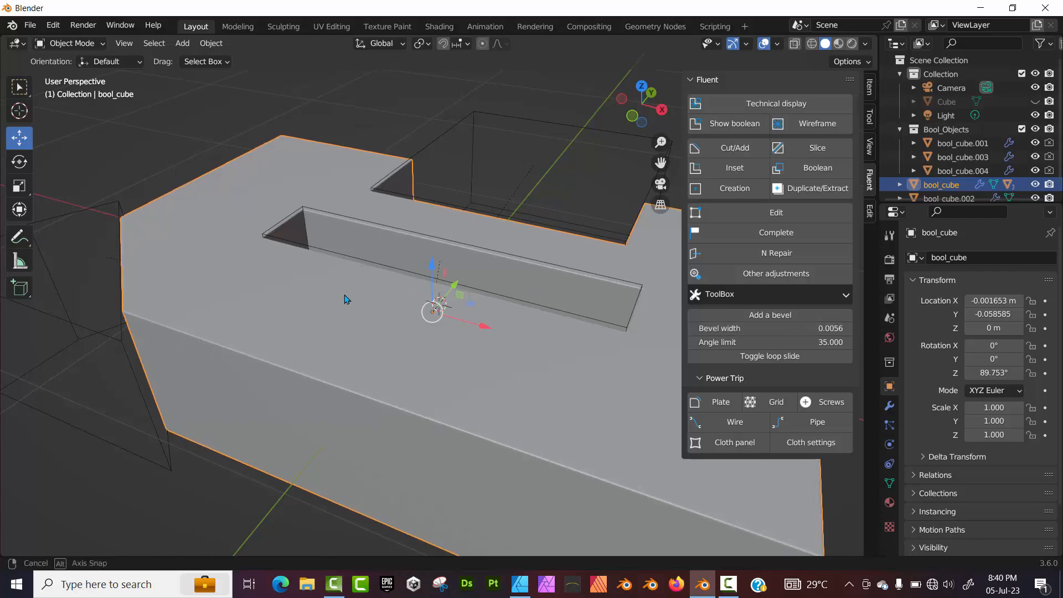
middle_drag(345, 294, 377, 306)
scroll(377, 306, down, 2)
scroll(357, 330, down, 4)
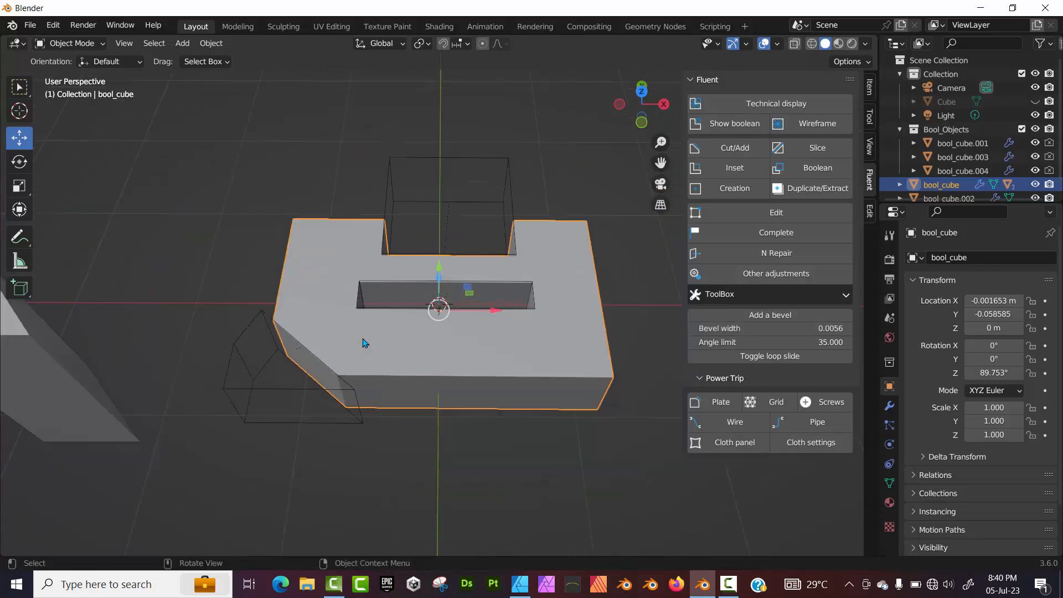
Step: Enable Cavity in the viewport shading with its type set to Both, and check the shading on the block's edges
click(865, 44)
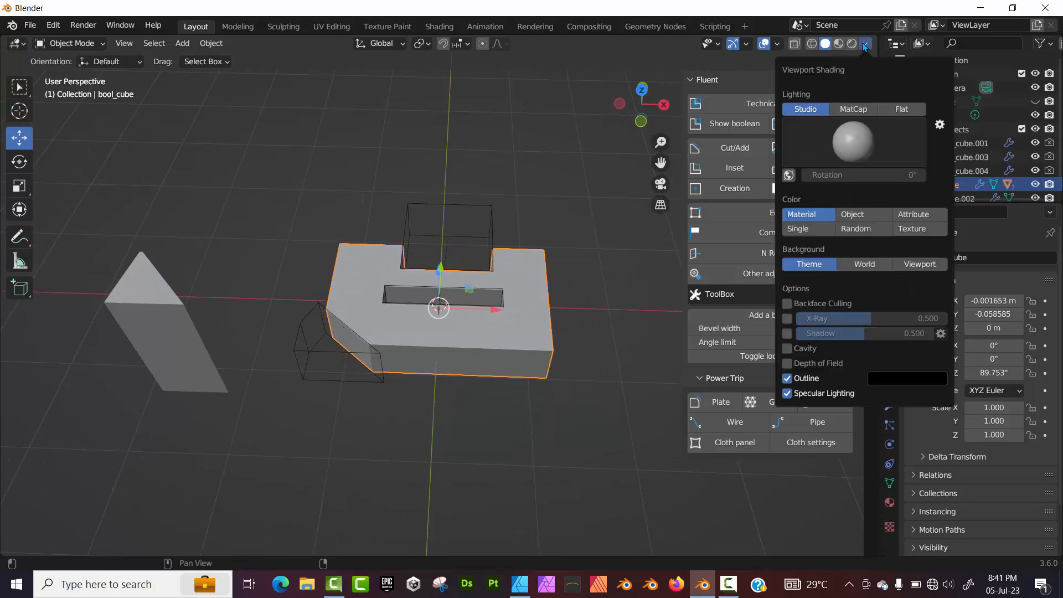
click(786, 348)
click(936, 349)
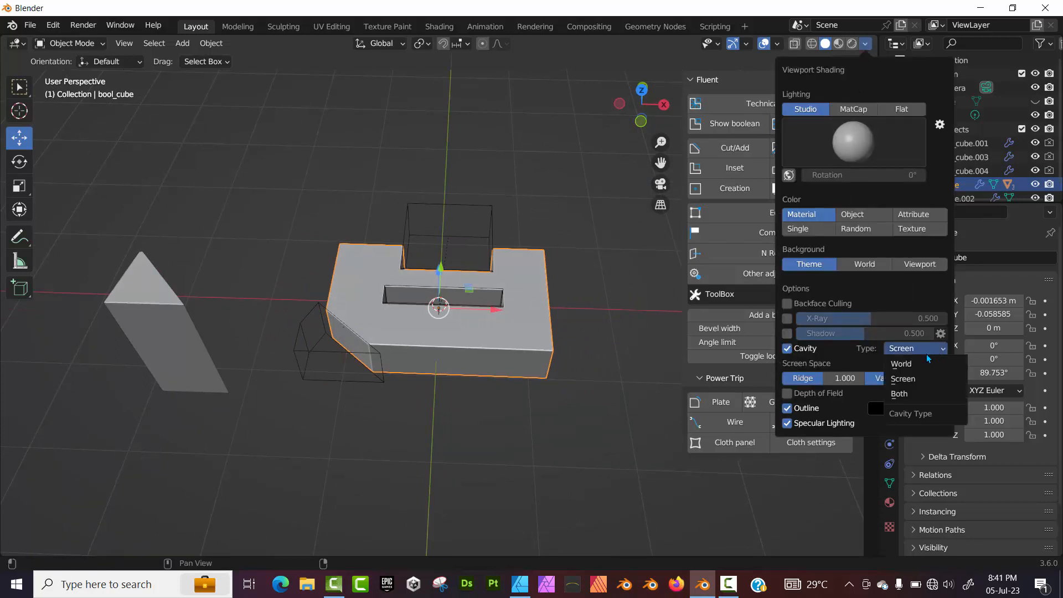
click(915, 391)
scroll(343, 280, up, 5)
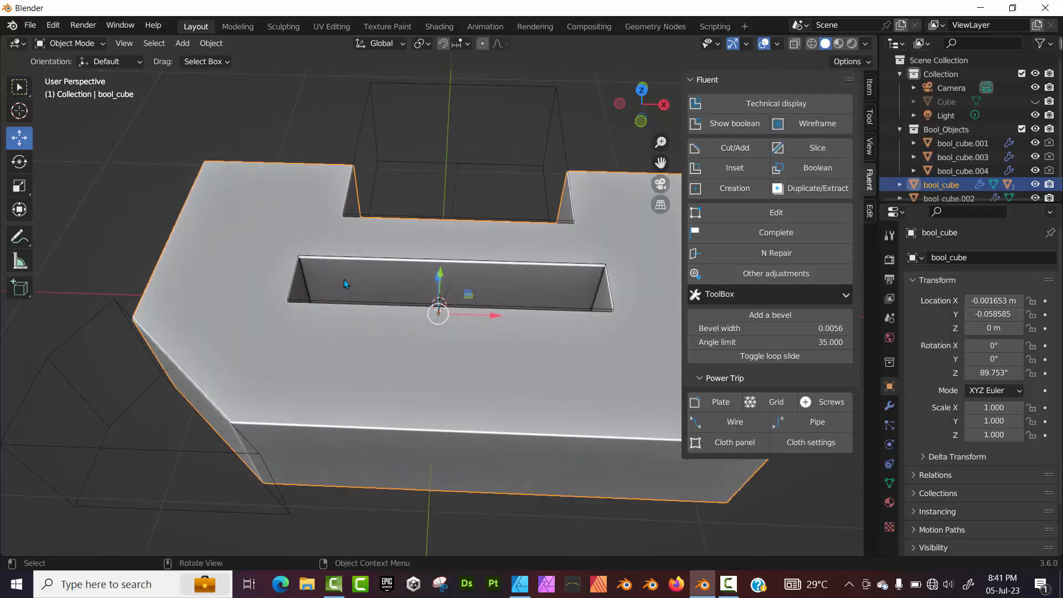
scroll(344, 280, down, 2)
middle_drag(383, 348, 361, 309)
scroll(359, 312, down, 3)
scroll(360, 308, up, 5)
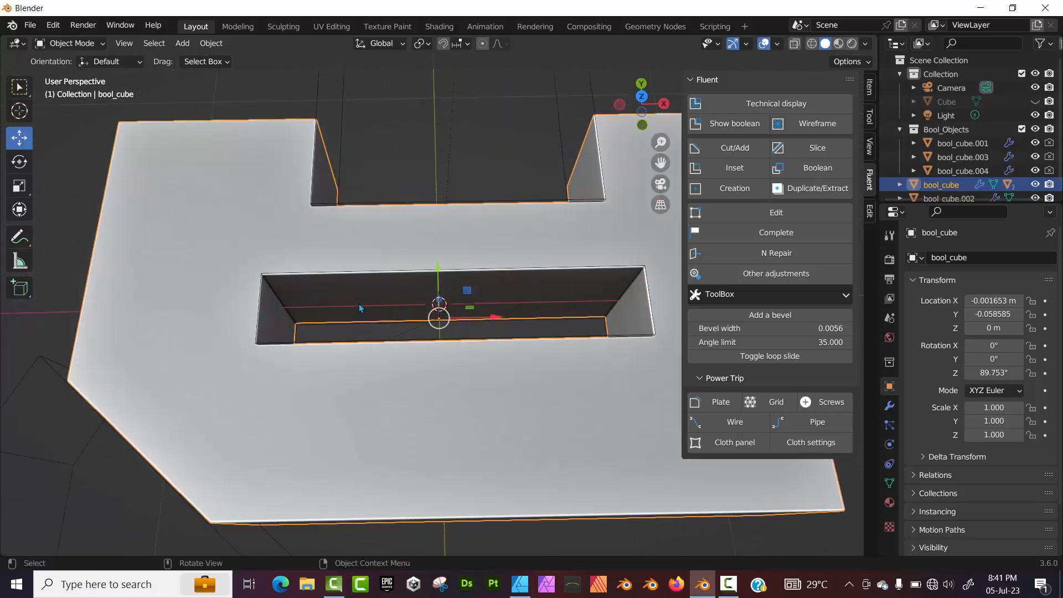
scroll(361, 308, down, 2)
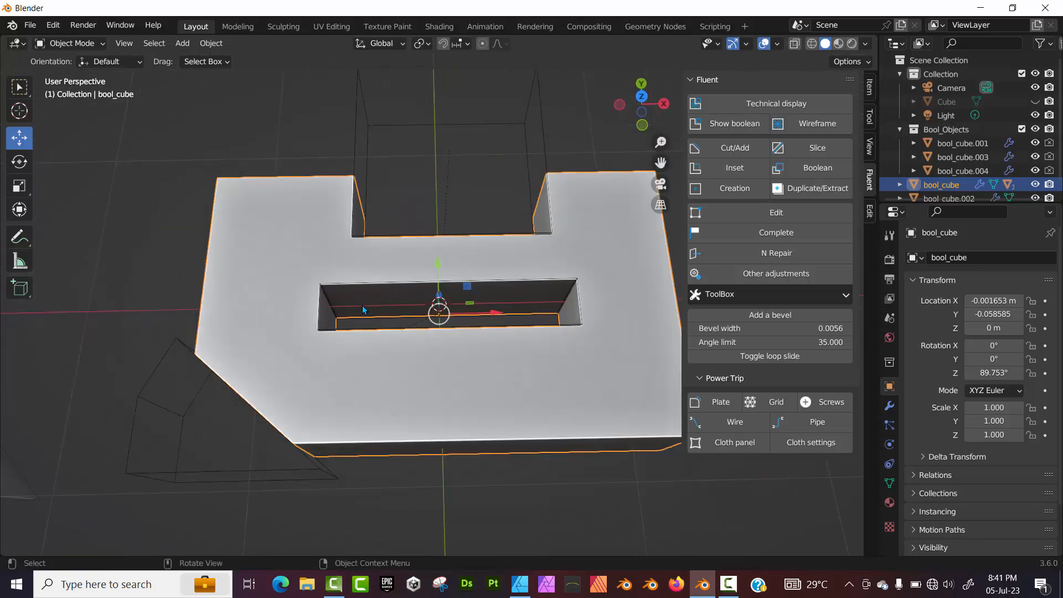
Step: Open the slot cutter for Fluent editing and round its four vertical corners with a bevel width of about 0.092
click(325, 286)
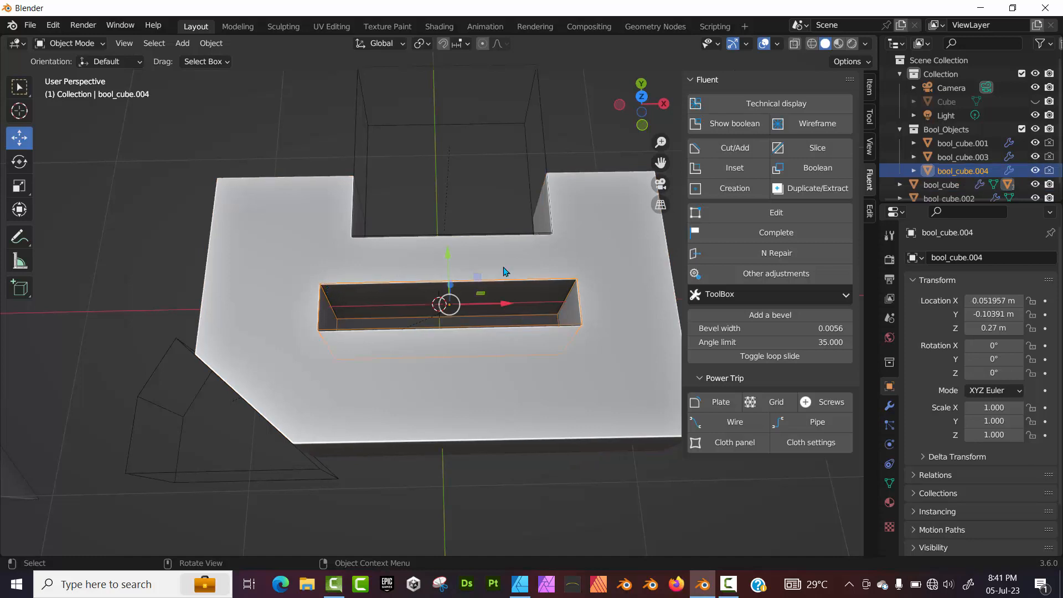
click(723, 213)
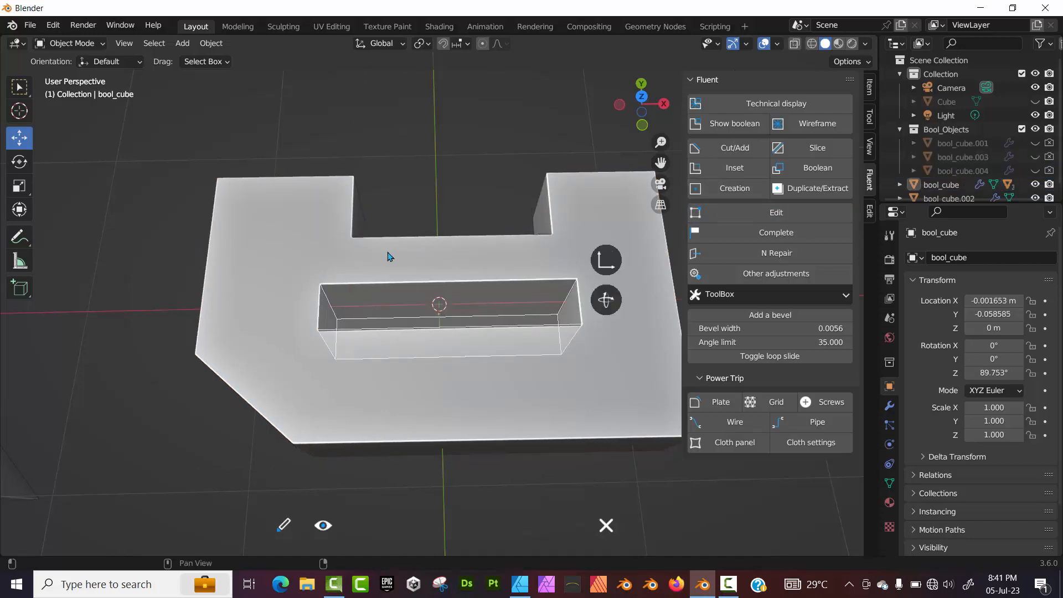
right_click(426, 343)
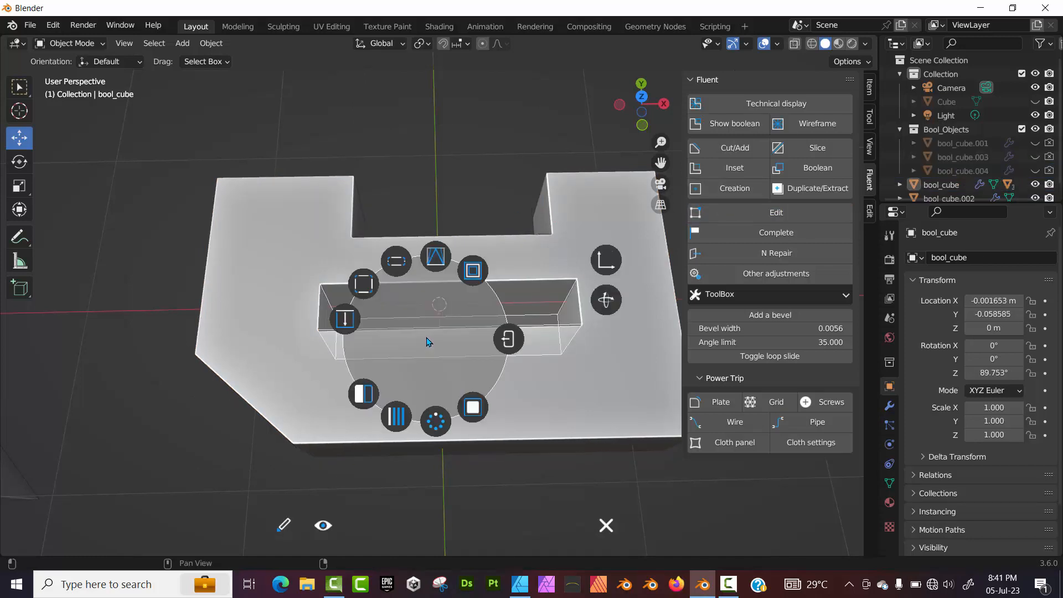
click(369, 284)
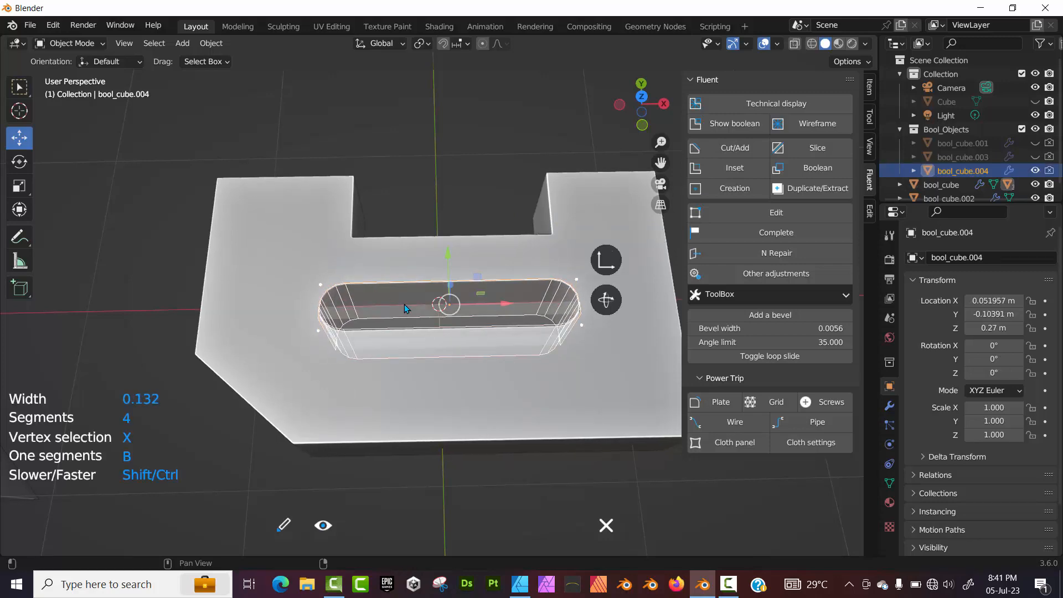
scroll(404, 304, up, 4)
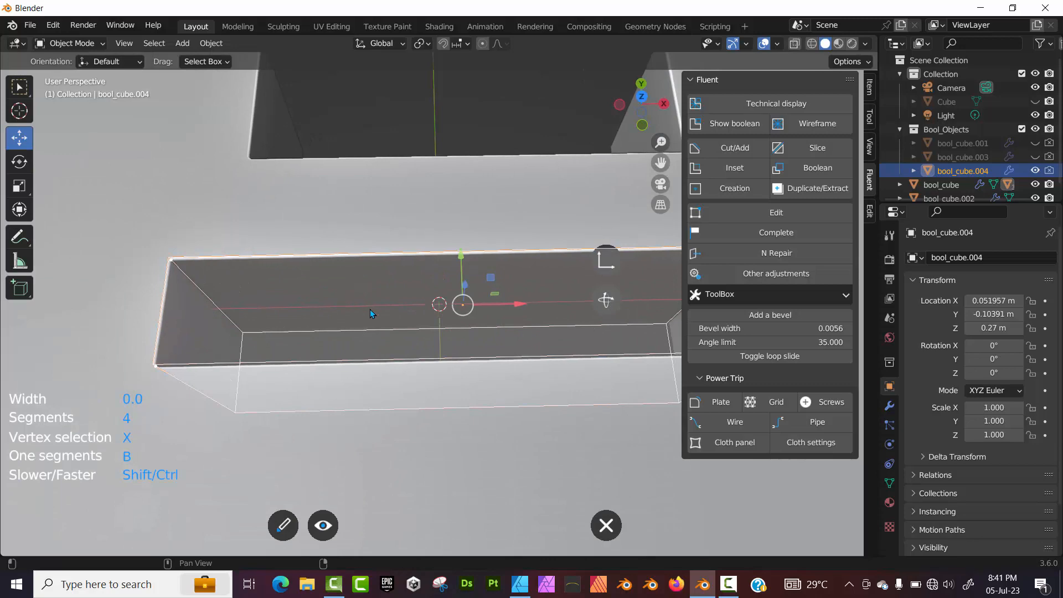
scroll(387, 313, up, 3)
scroll(431, 323, down, 3)
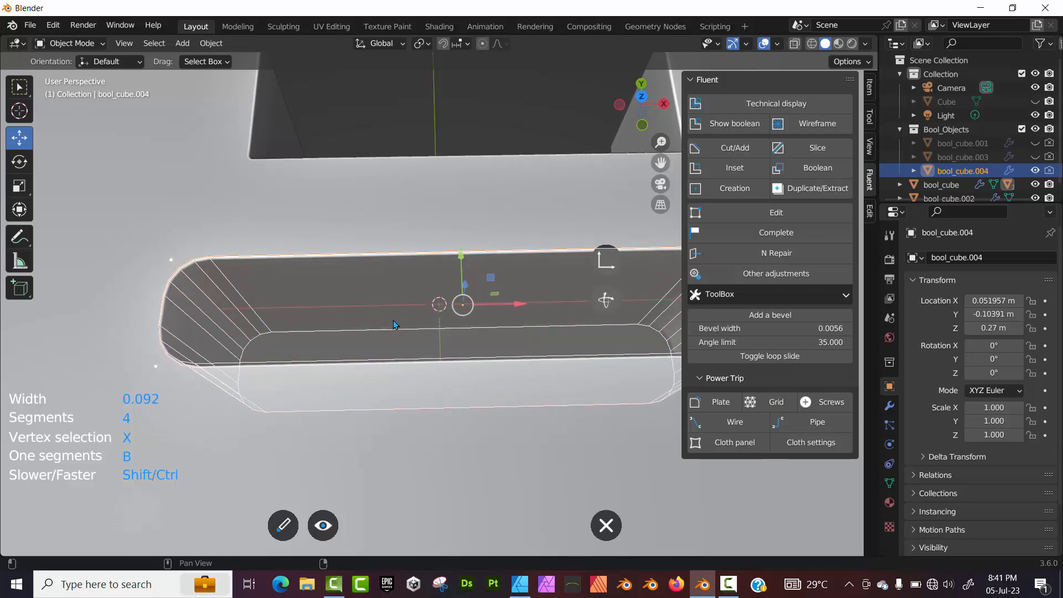
Step: Increase the segments of the slot cutter's corner bevel for smoother rounding and finish the Fluent edit
right_click(394, 321)
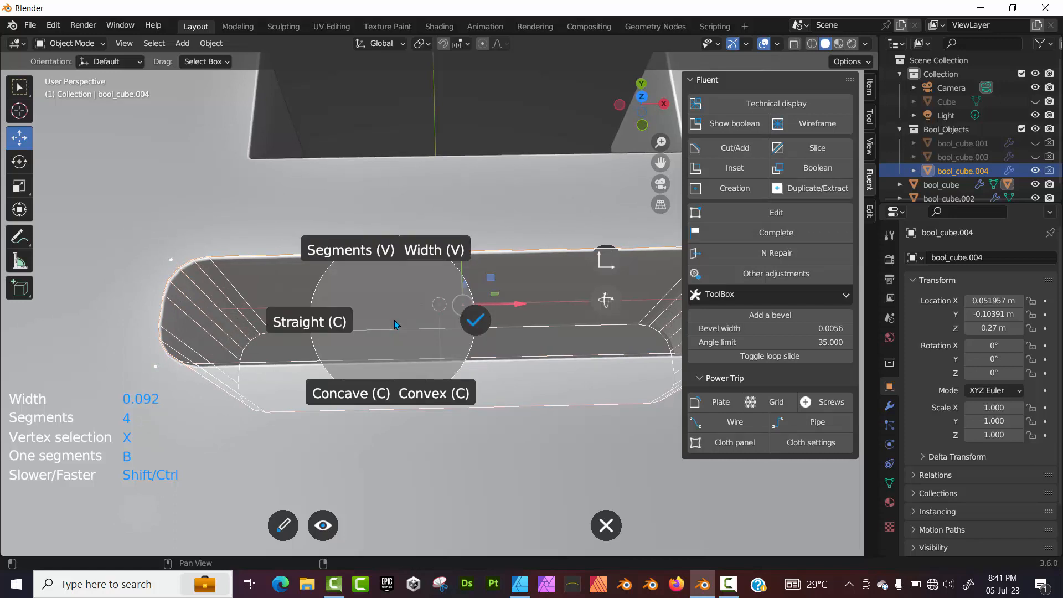
click(354, 255)
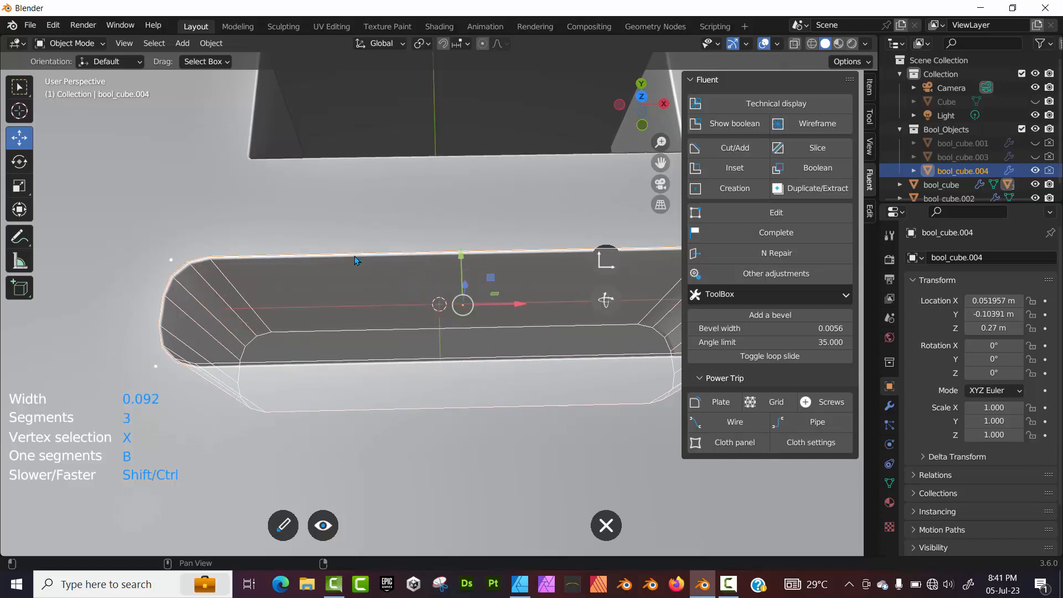
right_click(555, 311)
click(631, 308)
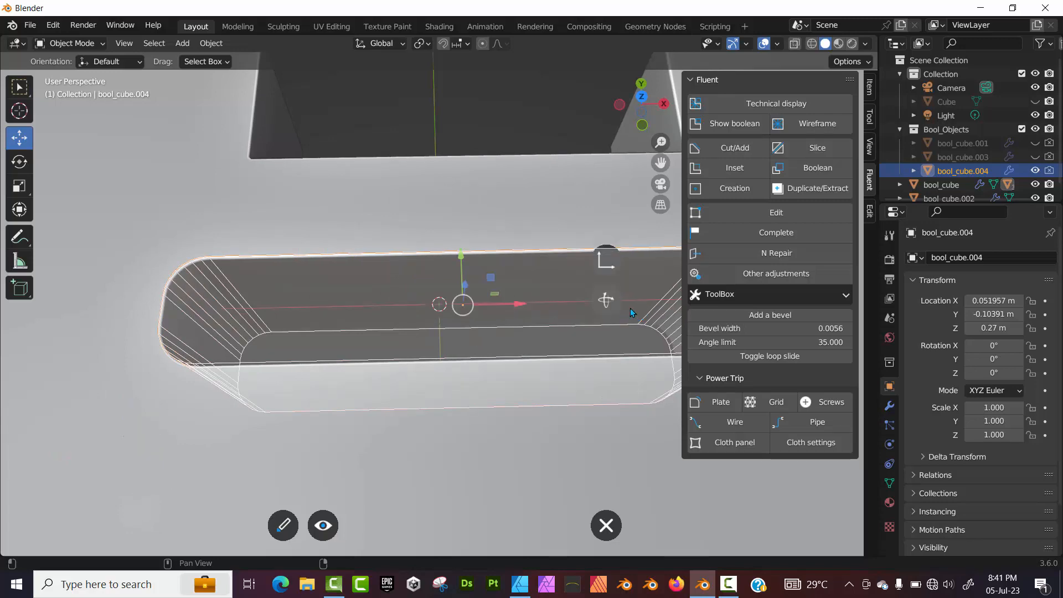
scroll(324, 199, down, 5)
middle_drag(361, 148, 358, 186)
right_click(296, 249)
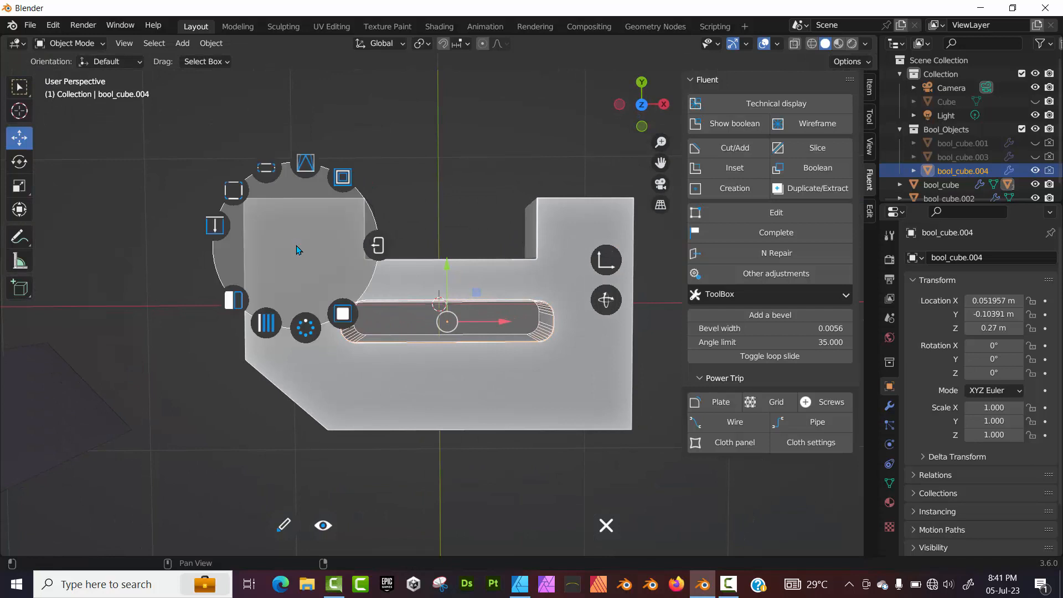
click(378, 245)
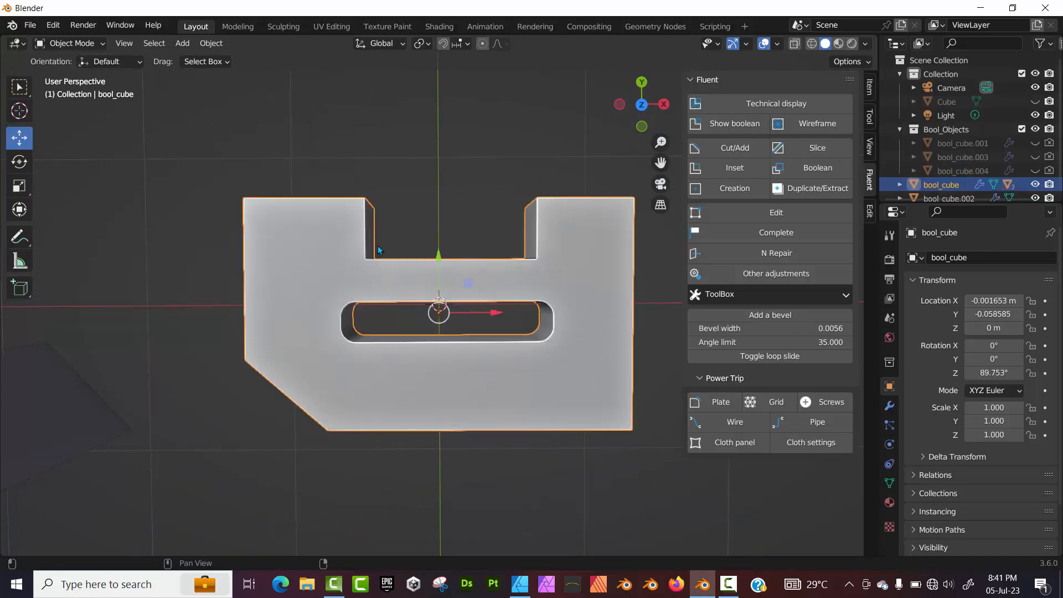
click(641, 104)
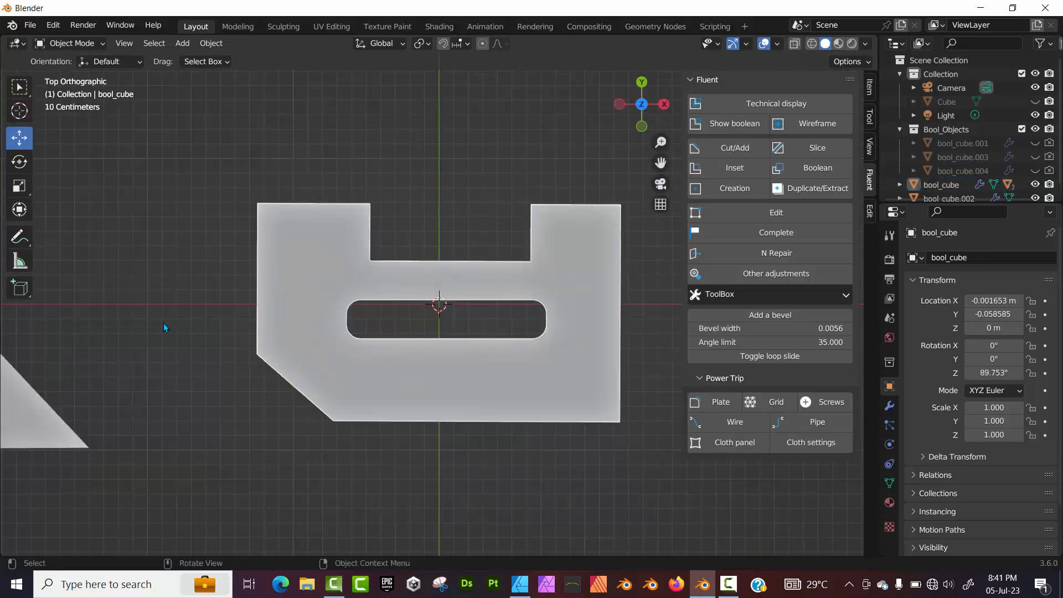
Step: Switch to Affinity Designer to compare the block with the Cutters 2 reference drawing, and return to Blender
click(513, 591)
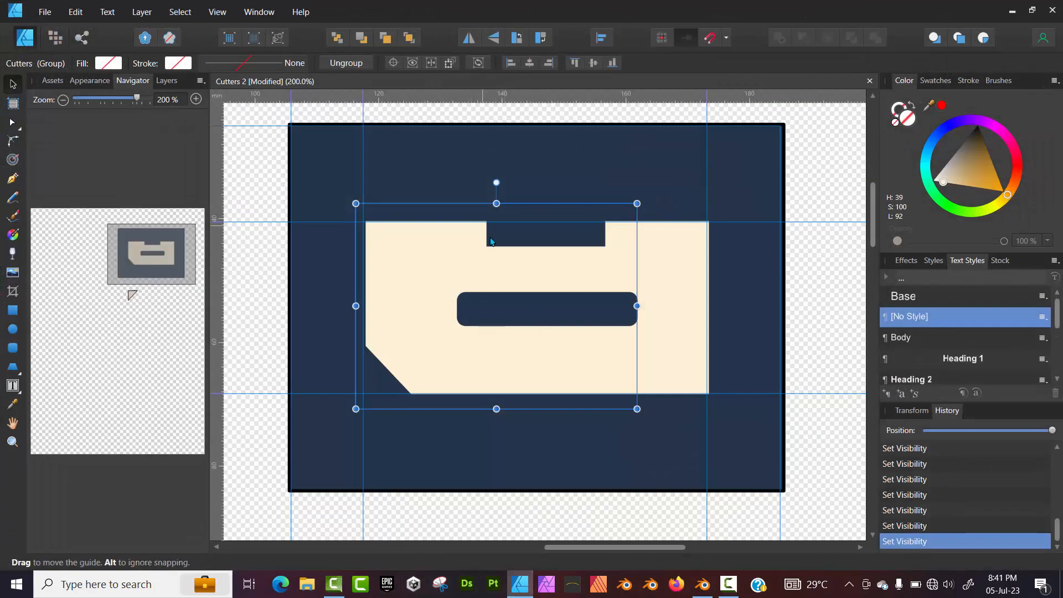
click(1031, 10)
middle_drag(553, 220, 407, 208)
drag(520, 31, 615, 370)
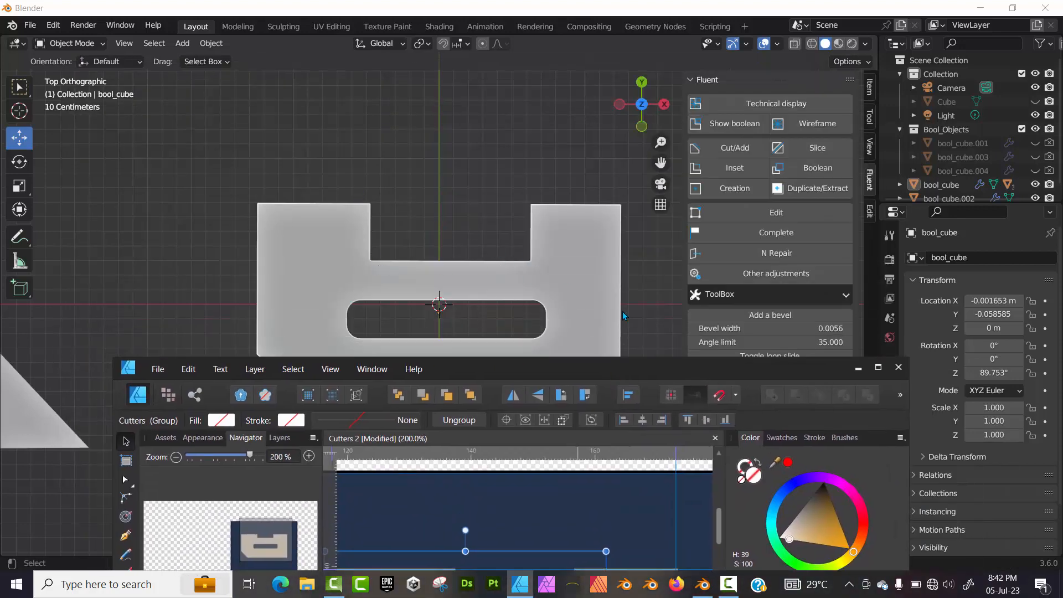
click(857, 367)
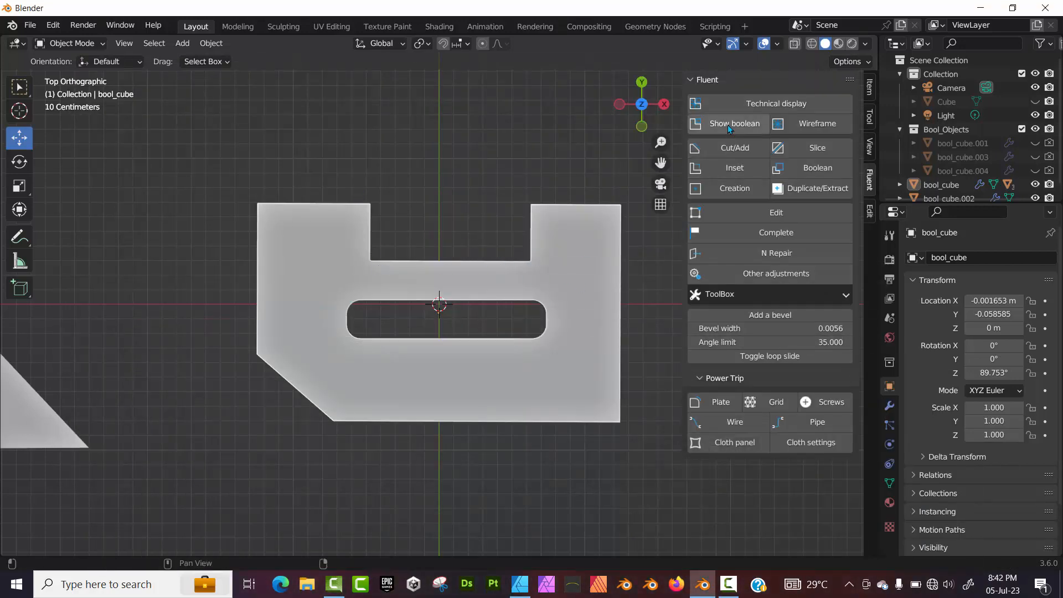
click(571, 265)
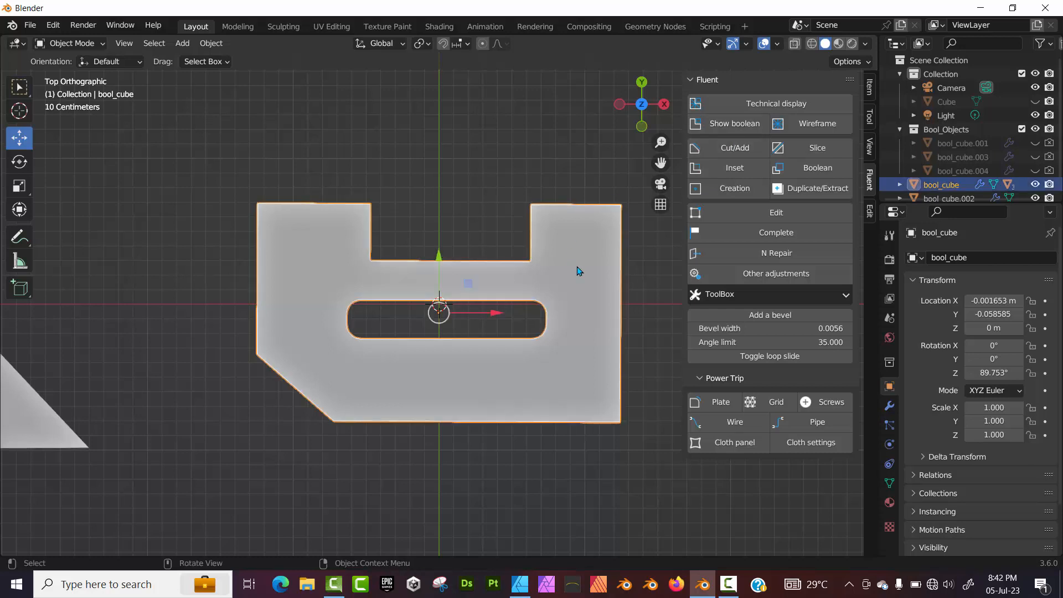
click(728, 125)
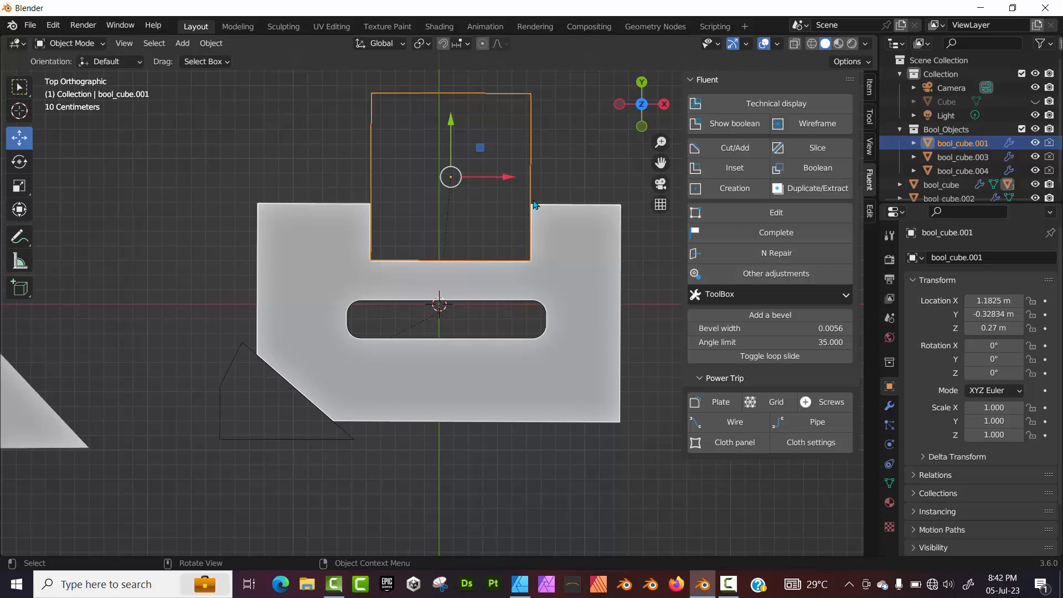
click(736, 214)
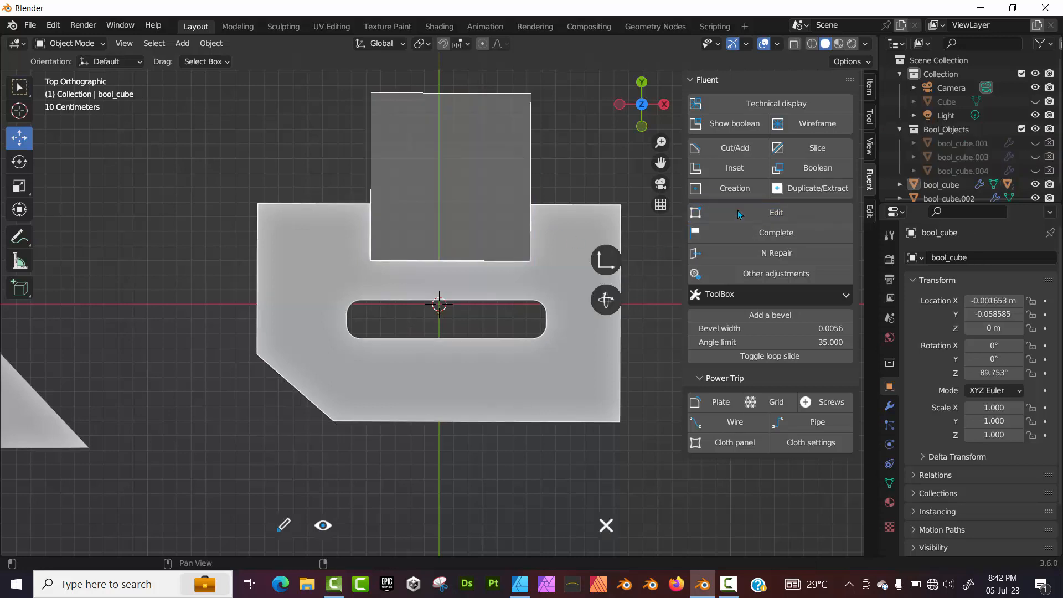
click(386, 156)
click(504, 148)
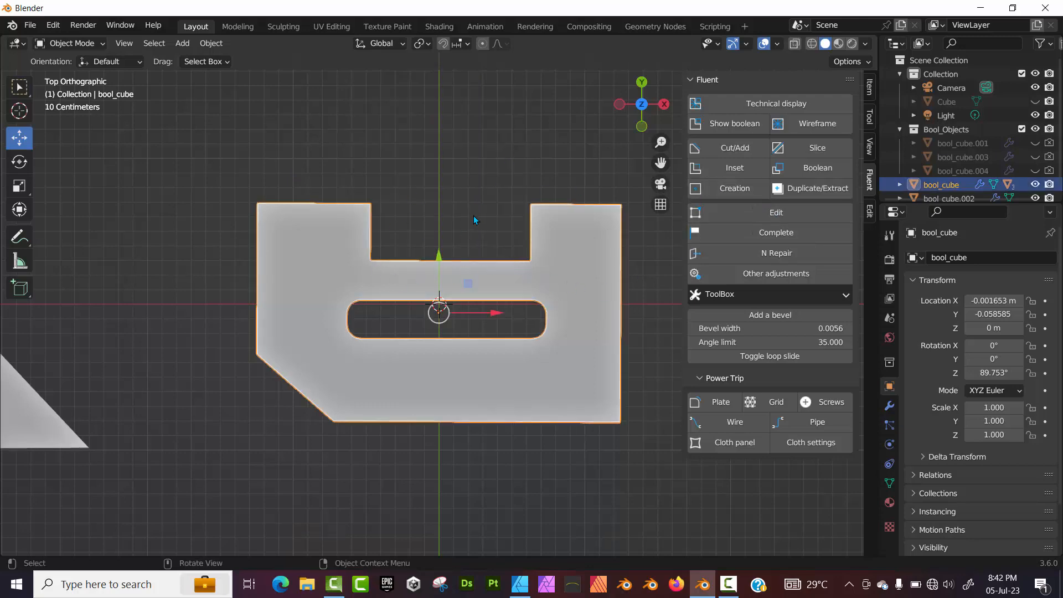
Step: Show the block's Fluent boolean cutters and move the notch cutter about 0.19 m outward along the Y axis to make the notch shallower
middle_drag(473, 221, 499, 220)
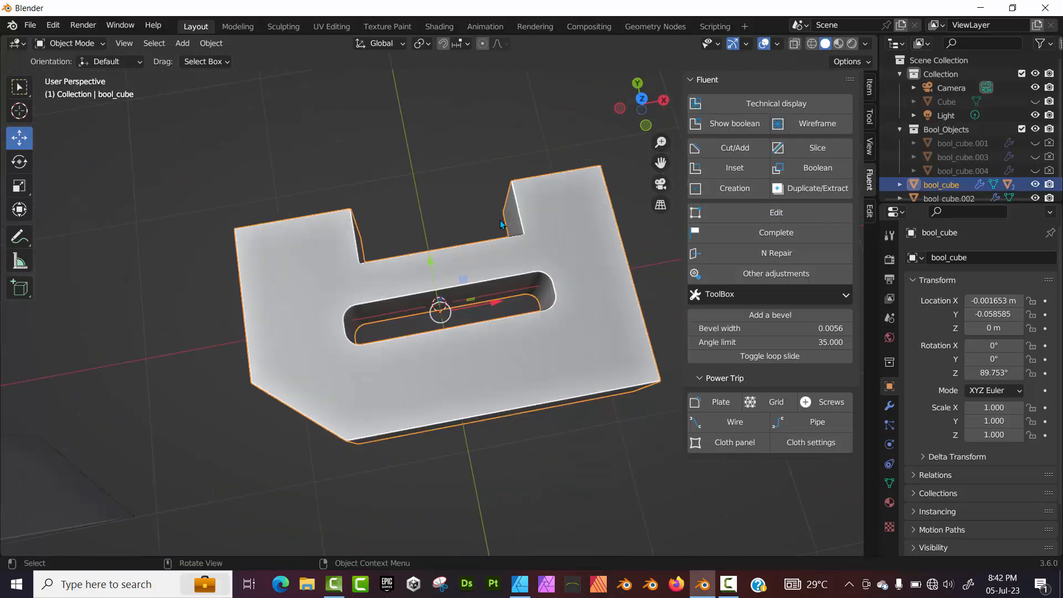
click(718, 125)
click(357, 107)
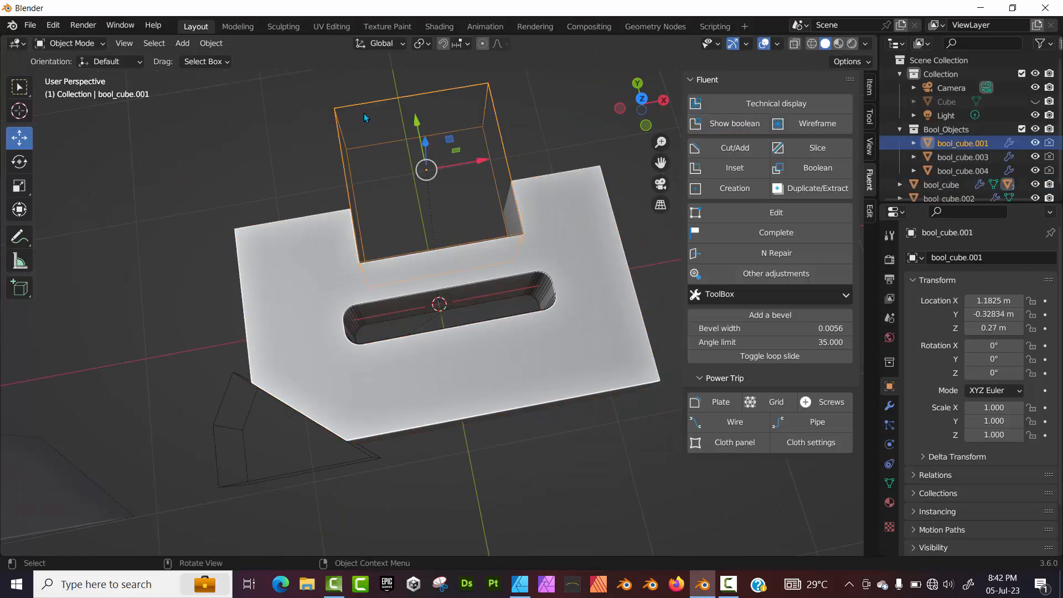
drag(417, 123, 421, 93)
mouse_move(517, 165)
middle_down()
mouse_move(528, 155)
mouse_move(523, 179)
middle_up()
click(641, 106)
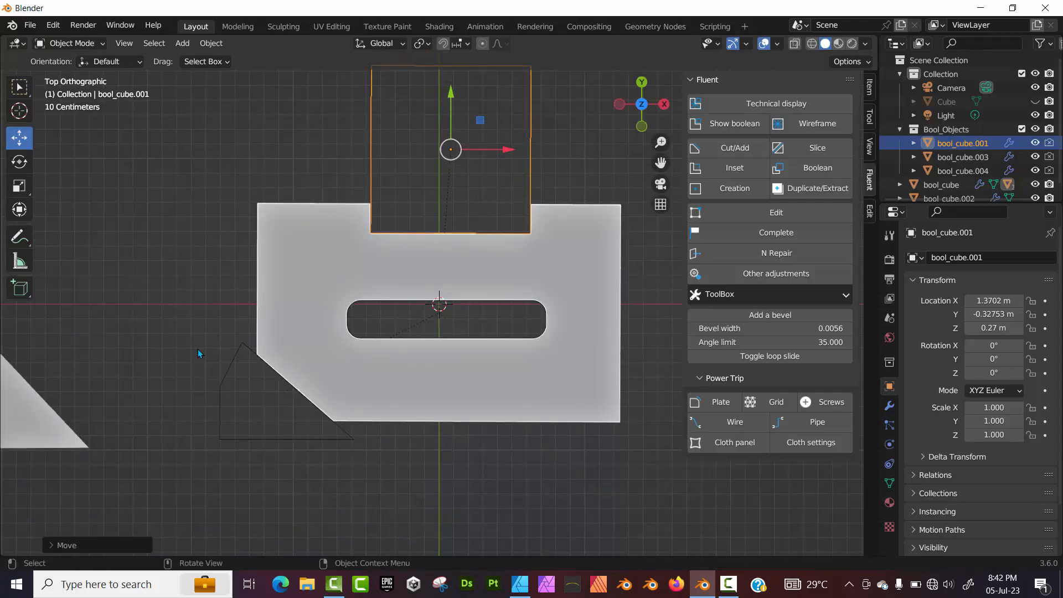
scroll(301, 370, down, 2)
middle_drag(301, 370, 362, 391)
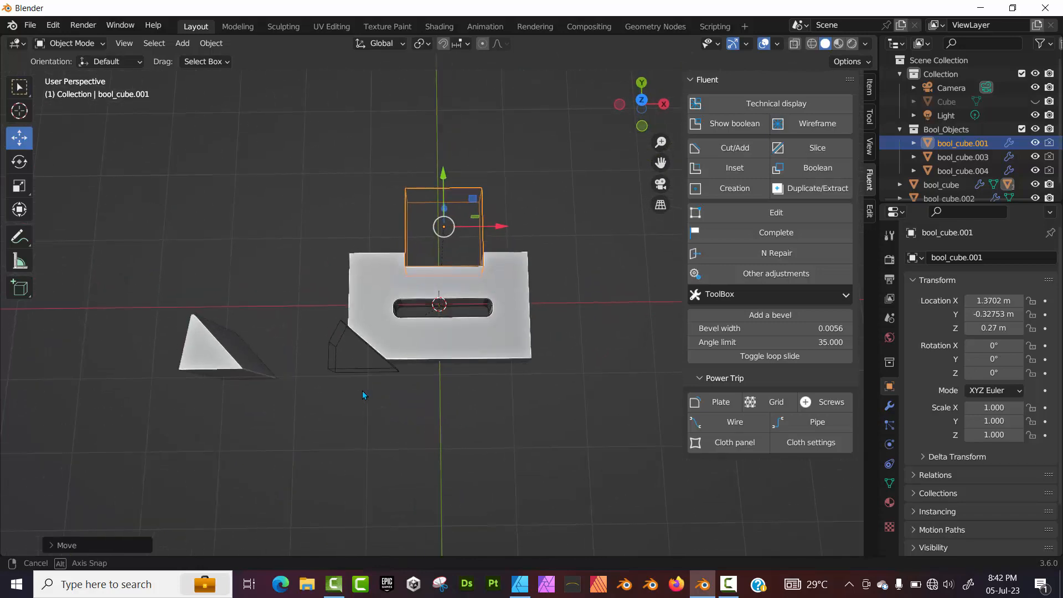
click(708, 145)
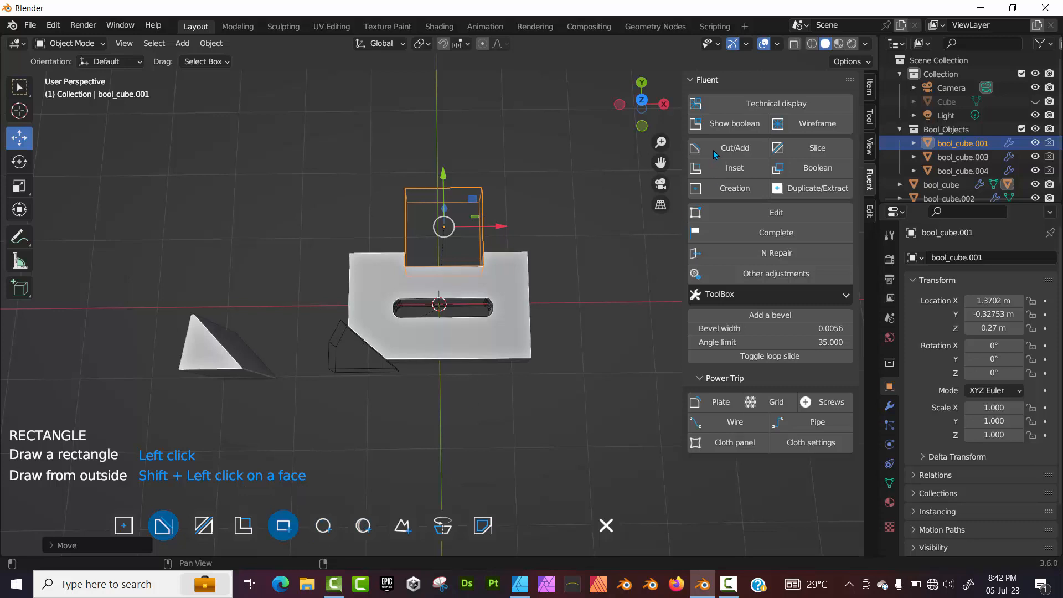
click(323, 526)
scroll(495, 285, up, 3)
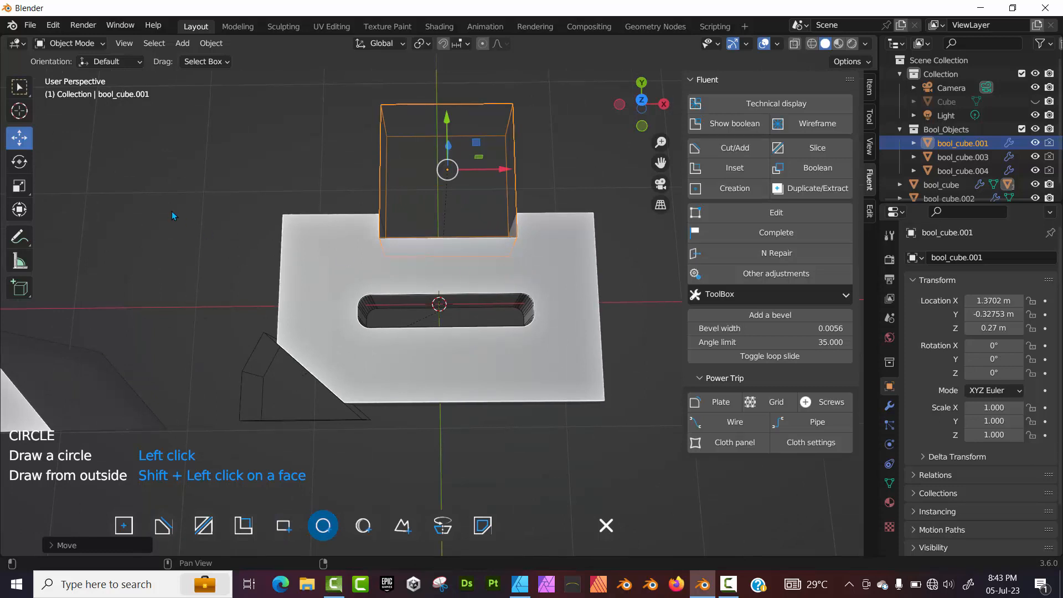
key(Escape)
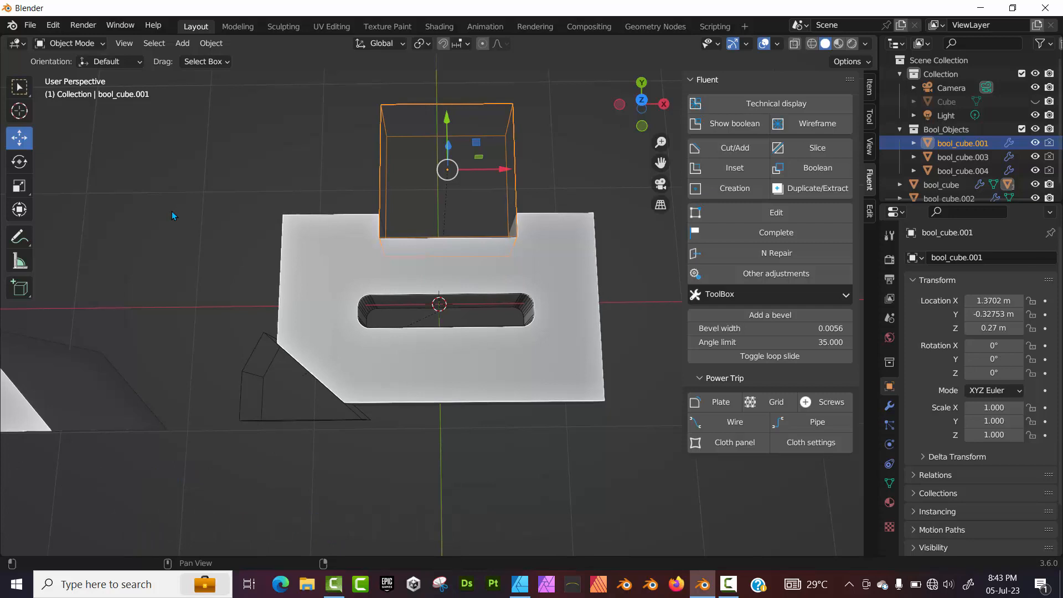
Step: Select the block and draw a small Fluent Cut/Add circle on its upper face, between the slot and the long chamfer-side edge
click(326, 273)
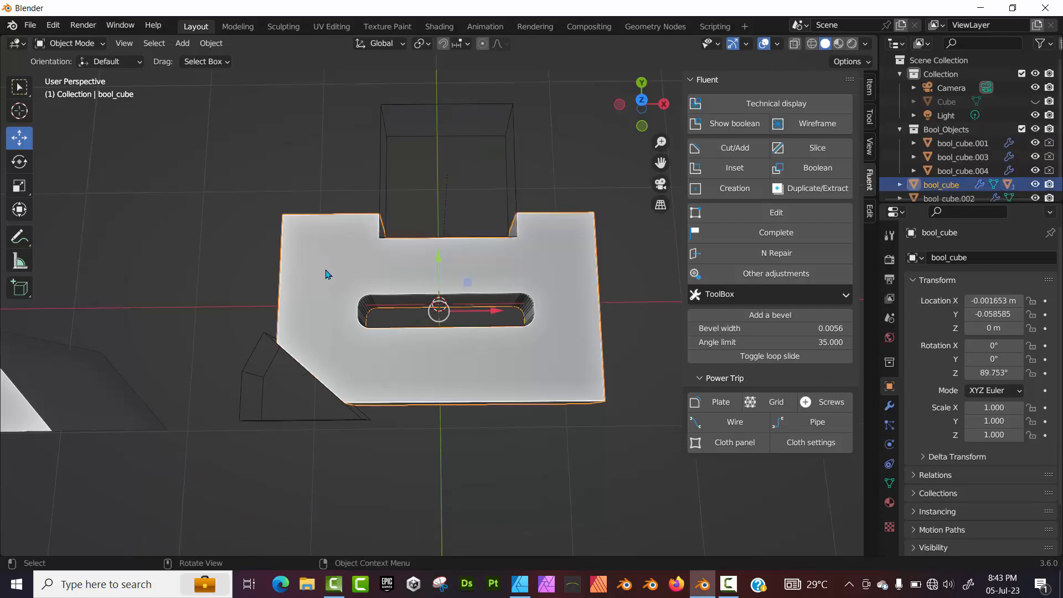
scroll(333, 259, up, 2)
scroll(333, 259, down, 2)
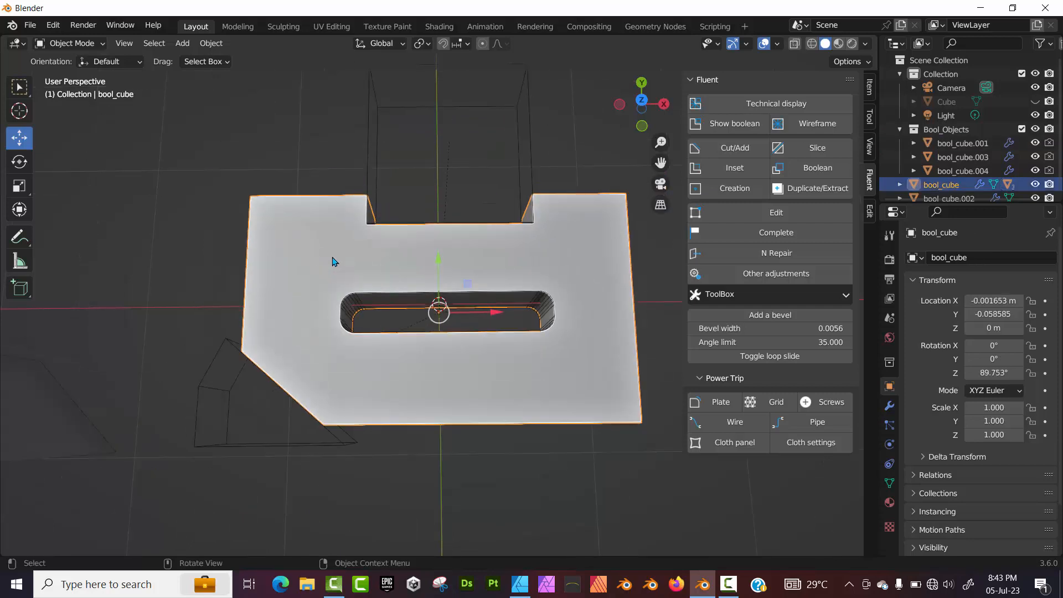
middle_drag(324, 251, 324, 259)
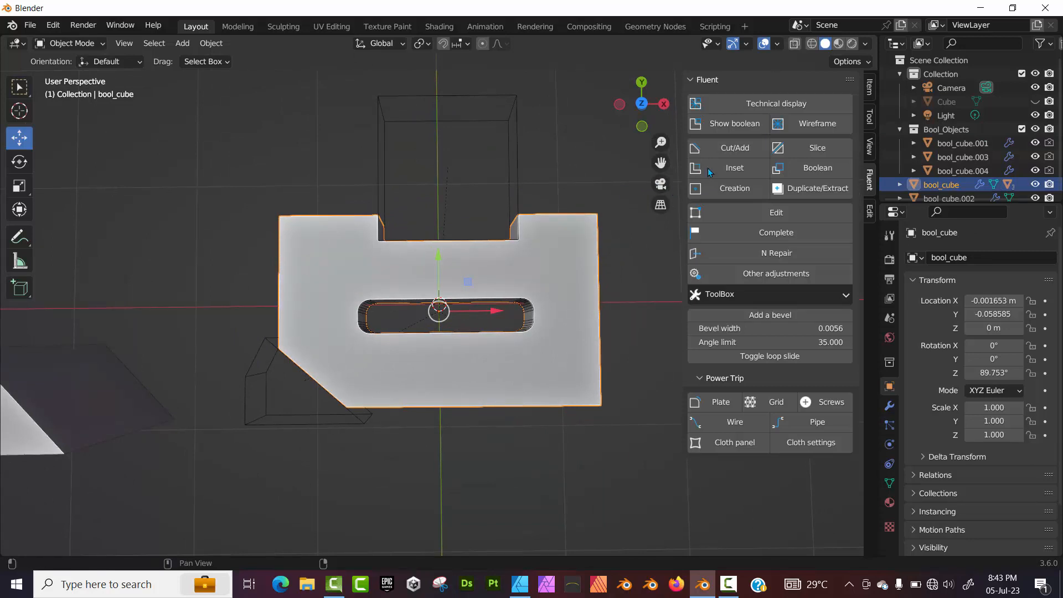
click(719, 149)
click(332, 279)
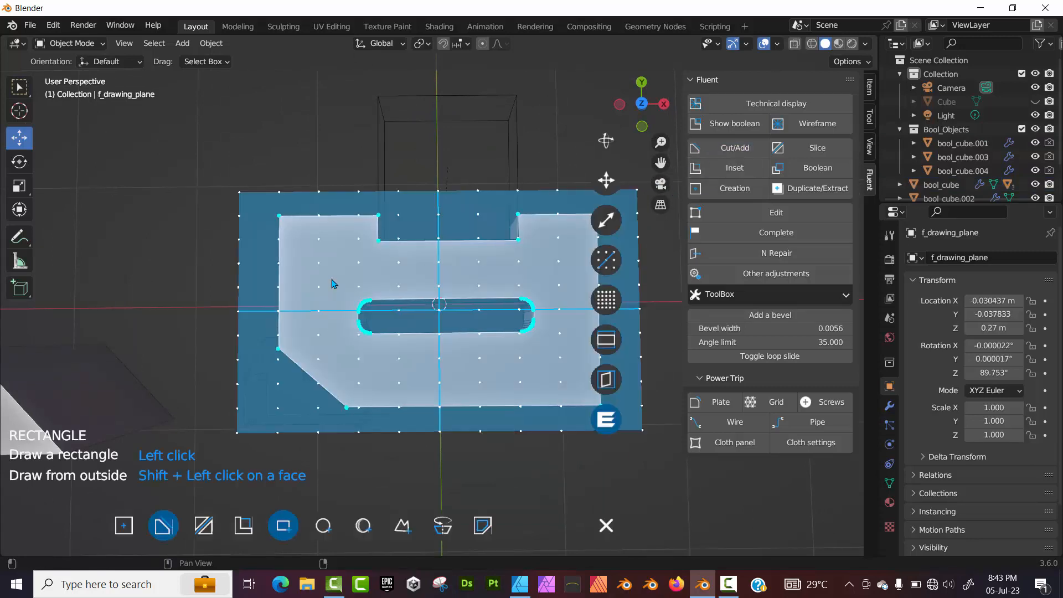
click(325, 524)
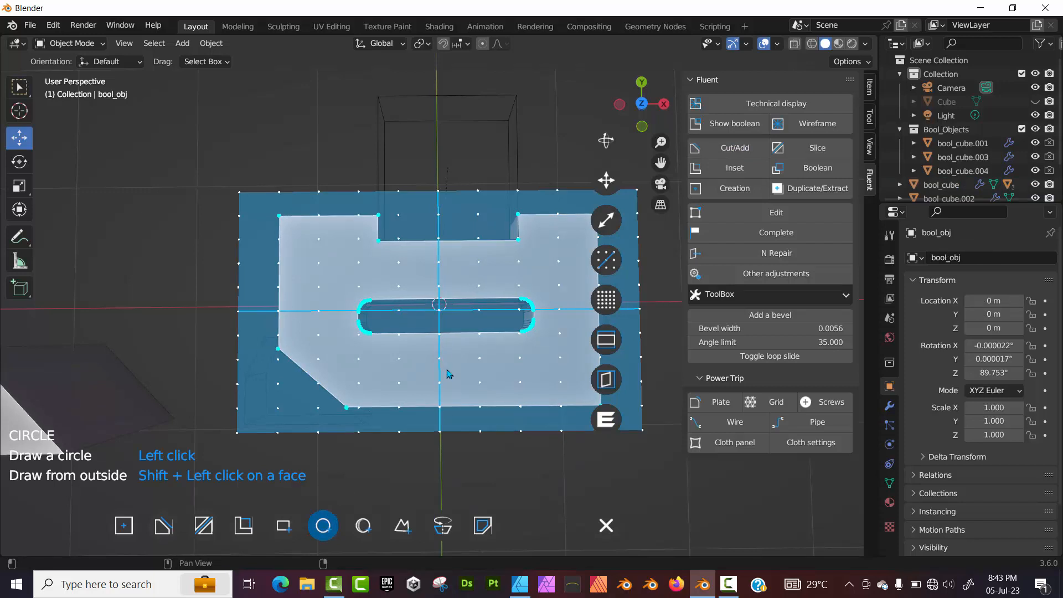
click(449, 374)
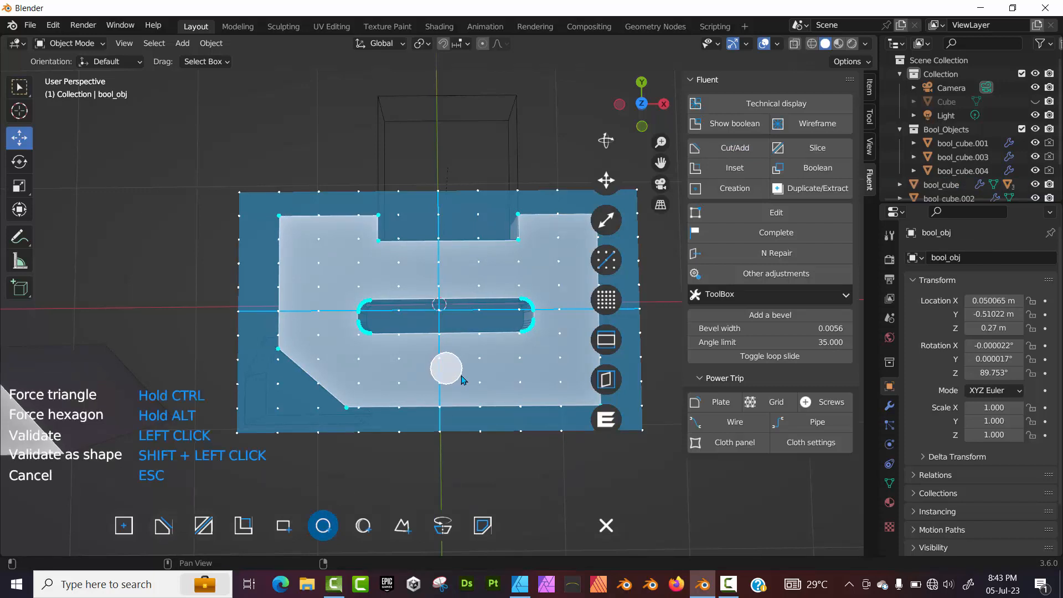
click(462, 379)
Step: Raise the circle into a cylindrical boss with a thickness of 0.063 and finish the Fluent operation
middle_drag(454, 430, 402, 344)
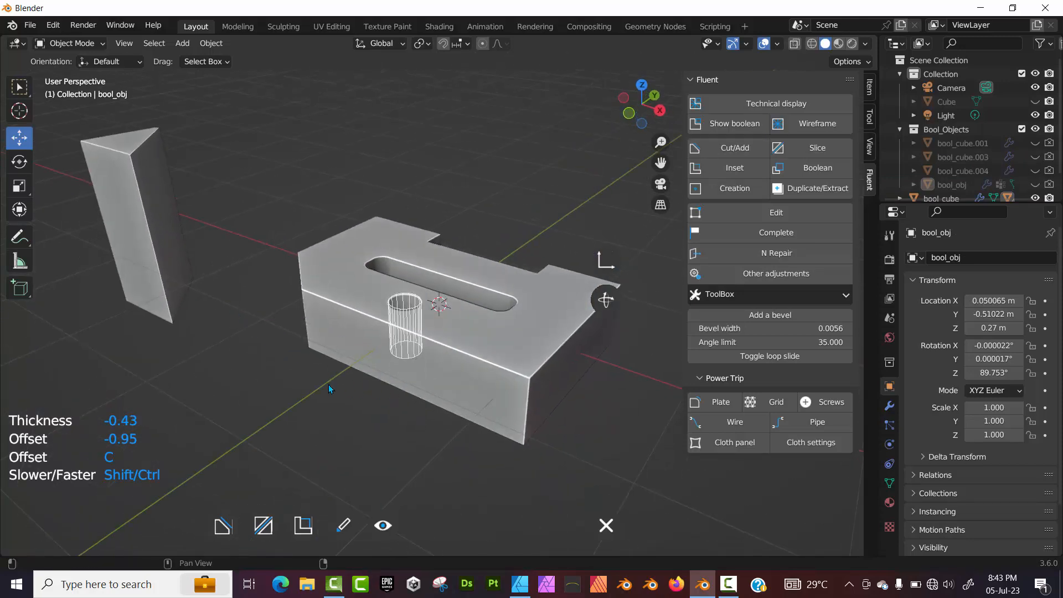
right_click(473, 403)
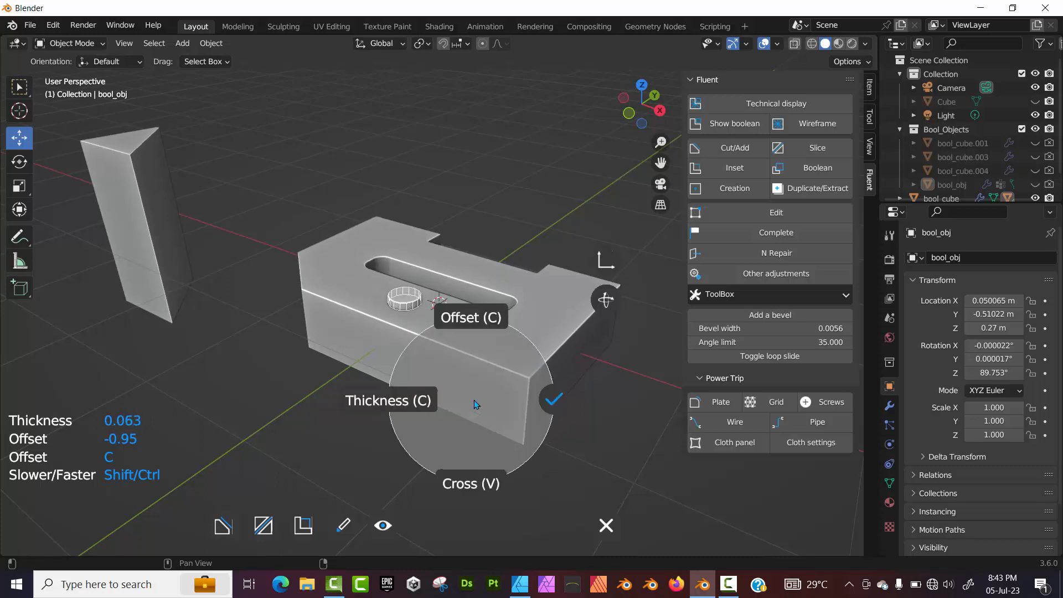
click(550, 399)
right_click(437, 384)
click(505, 382)
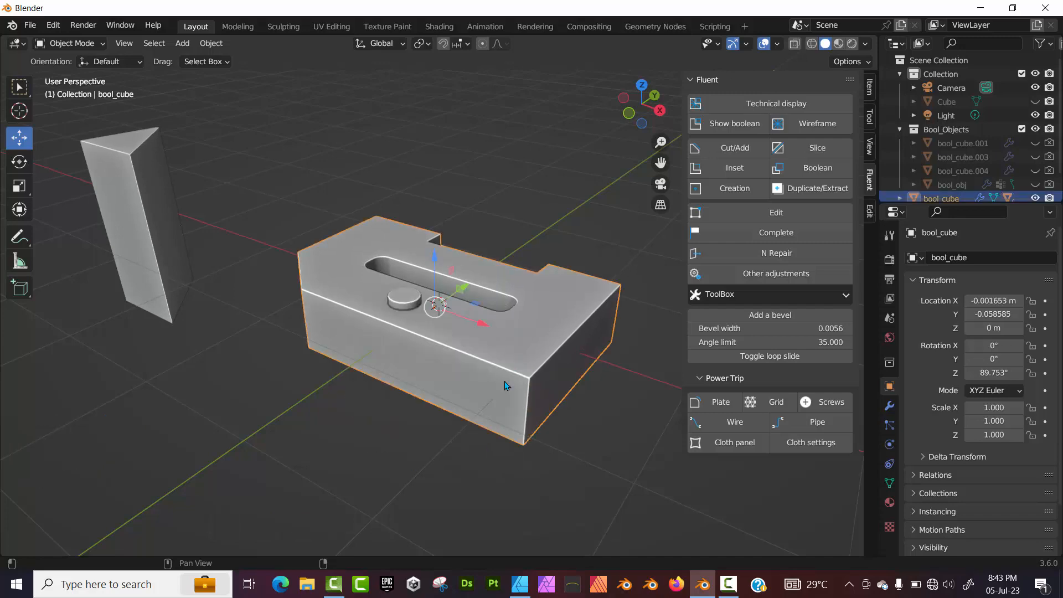
Step: Examine the cylindrical boss on the block up close and from the top view, and select the block
scroll(331, 298, up, 4)
mouse_move(314, 289)
middle_down()
mouse_move(269, 260)
mouse_move(360, 274)
mouse_move(386, 225)
mouse_move(380, 325)
mouse_move(246, 247)
mouse_move(334, 293)
middle_up()
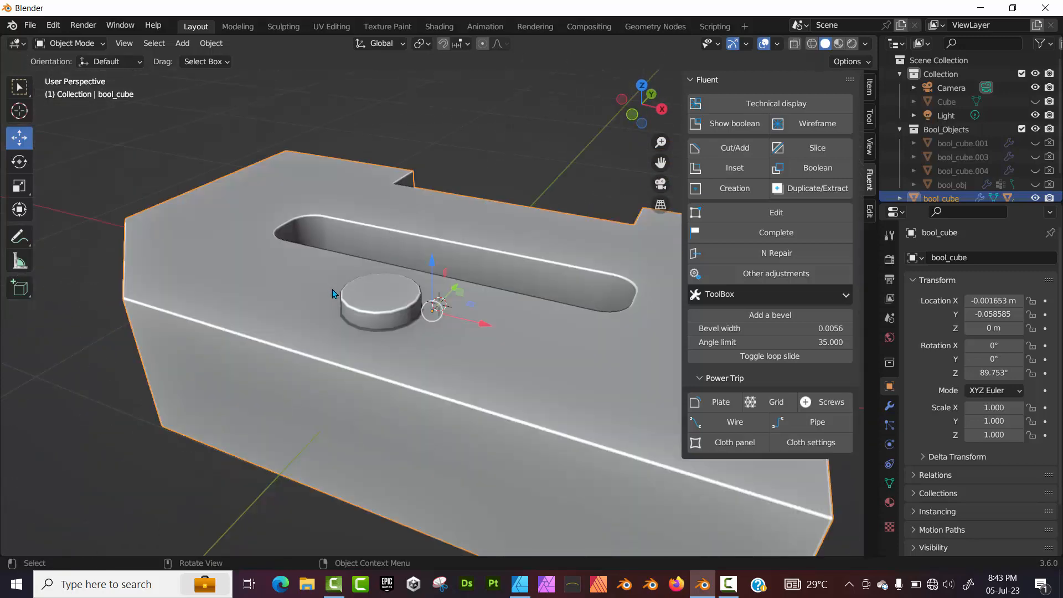
click(230, 114)
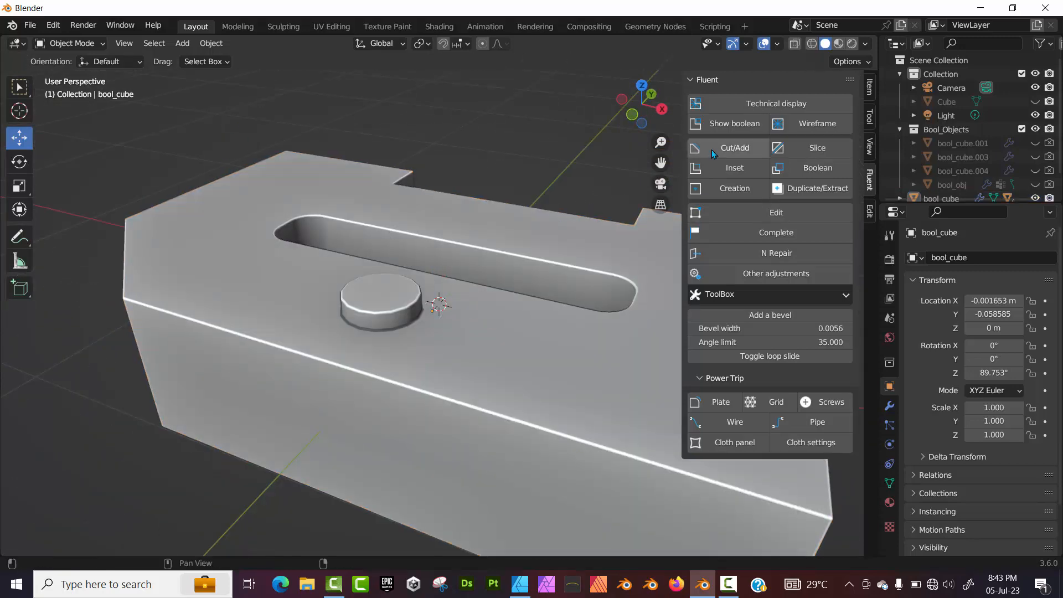
middle_drag(332, 288, 365, 369)
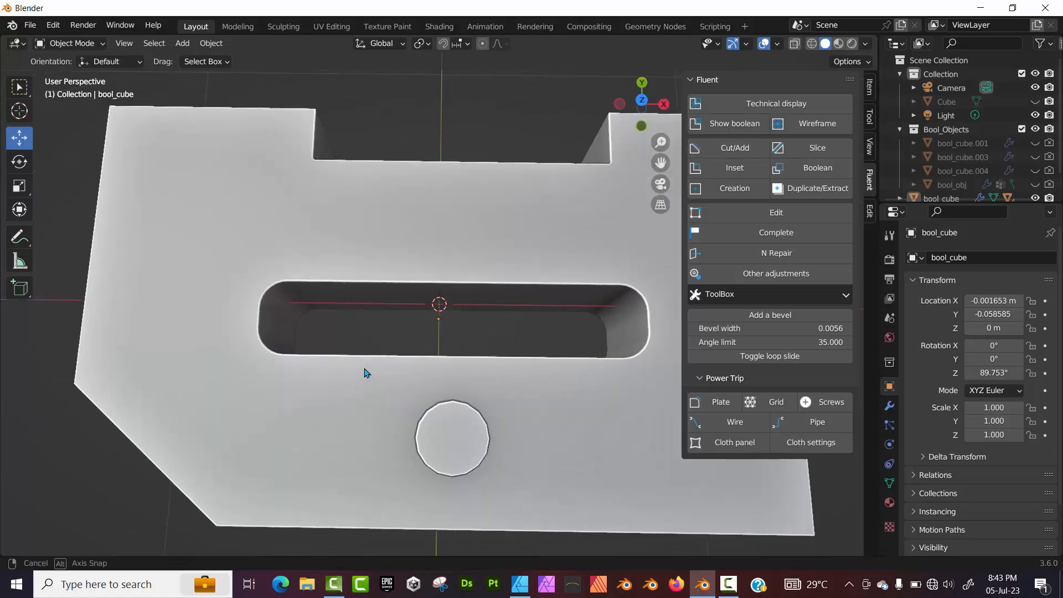
click(642, 100)
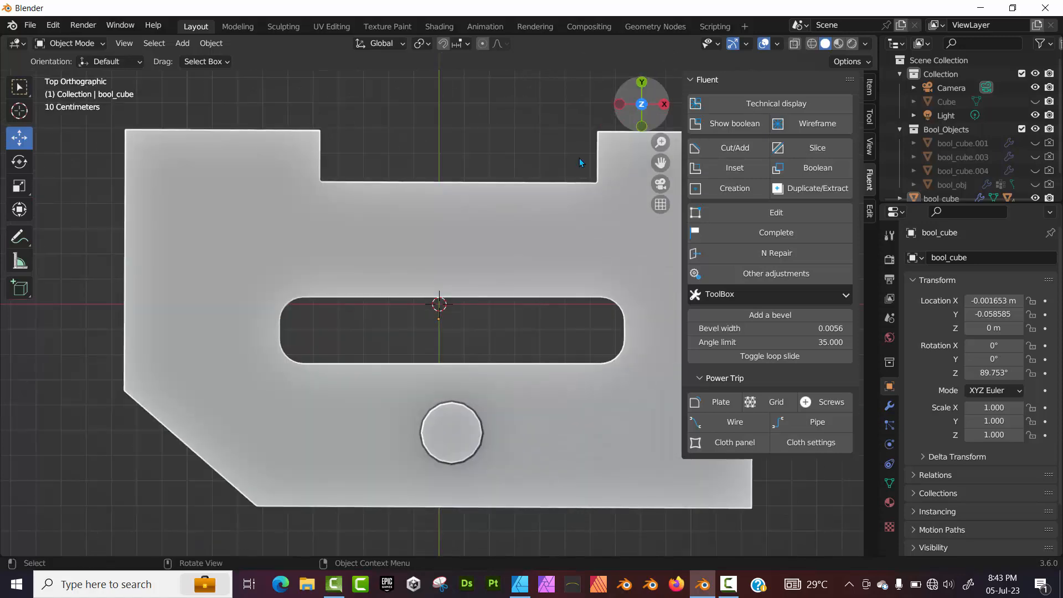
scroll(469, 393, down, 4)
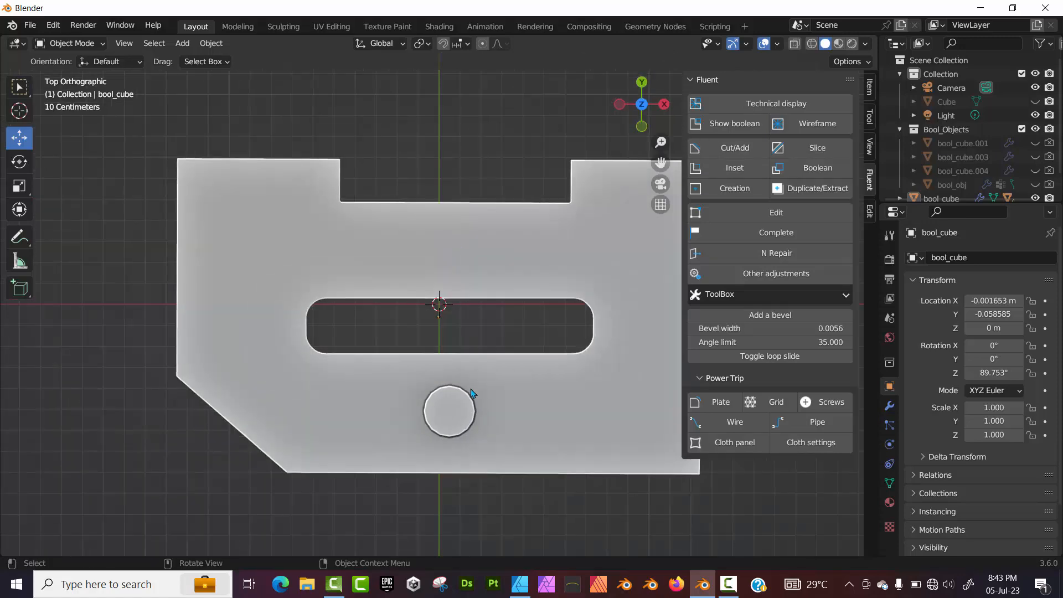
click(435, 277)
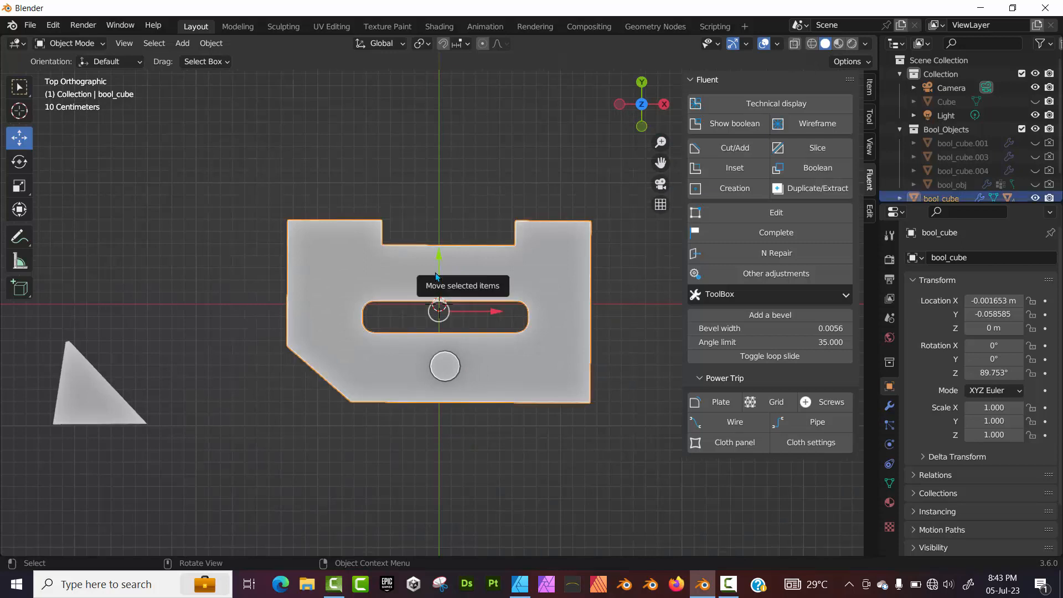
Step: Draw a small Fluent Cut/Add circle on the block's upper face, centred between the notch and the rounded slot
click(715, 146)
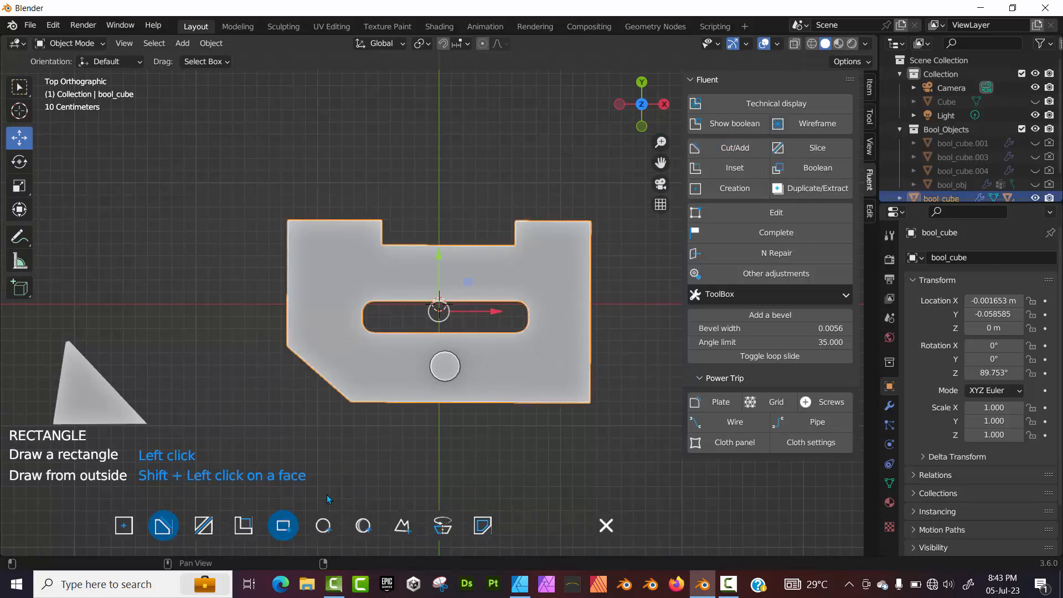
click(323, 525)
click(381, 273)
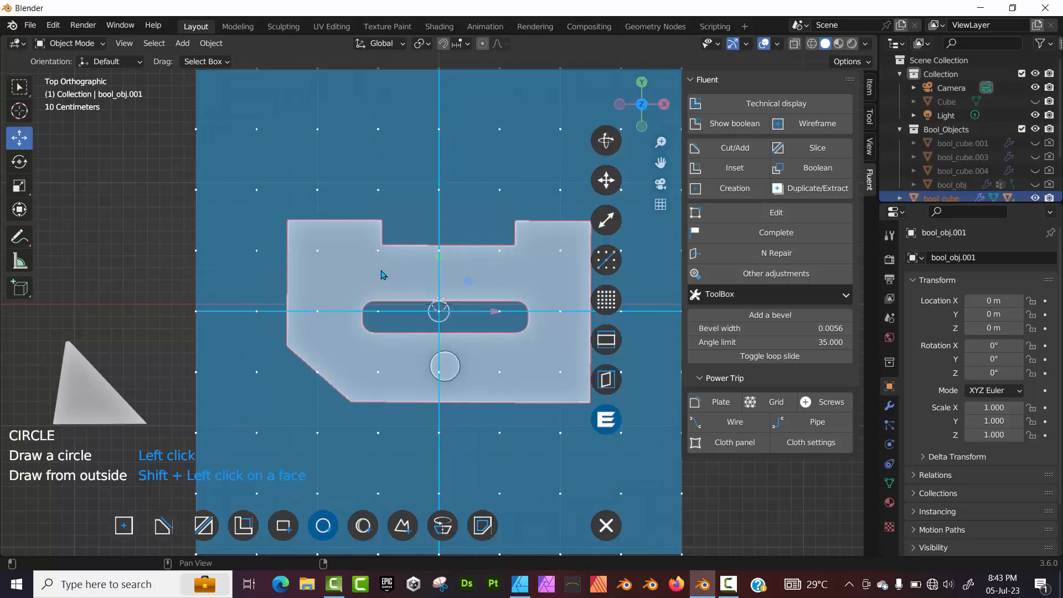
scroll(416, 272, up, 5)
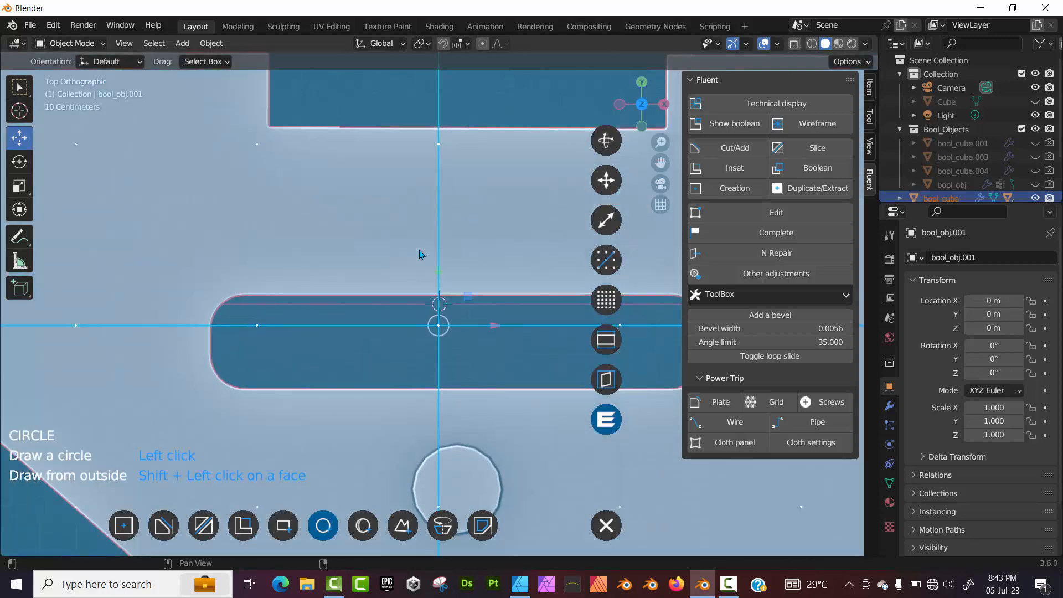
click(438, 196)
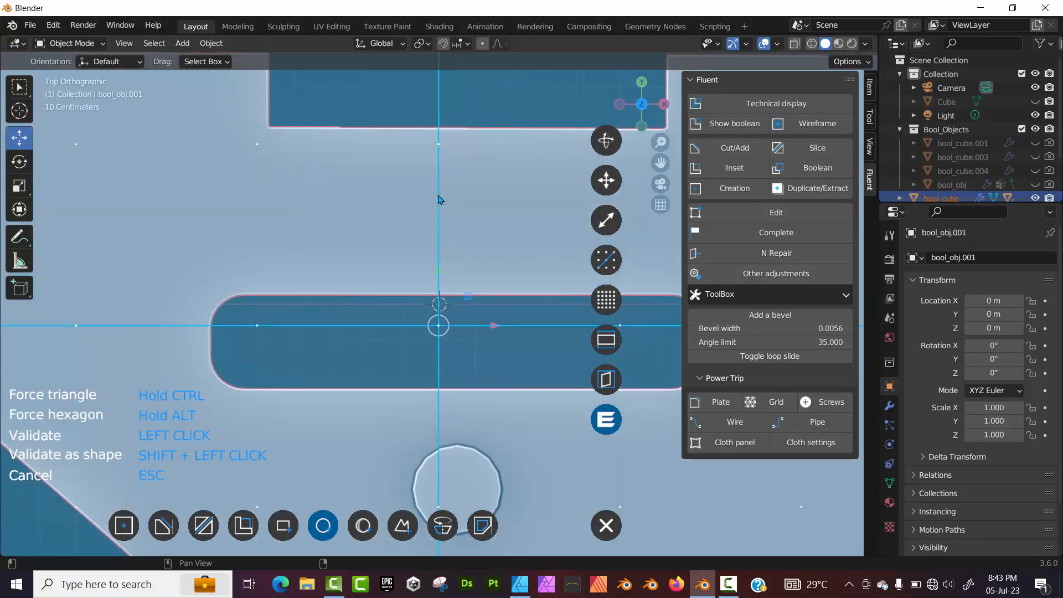
click(460, 231)
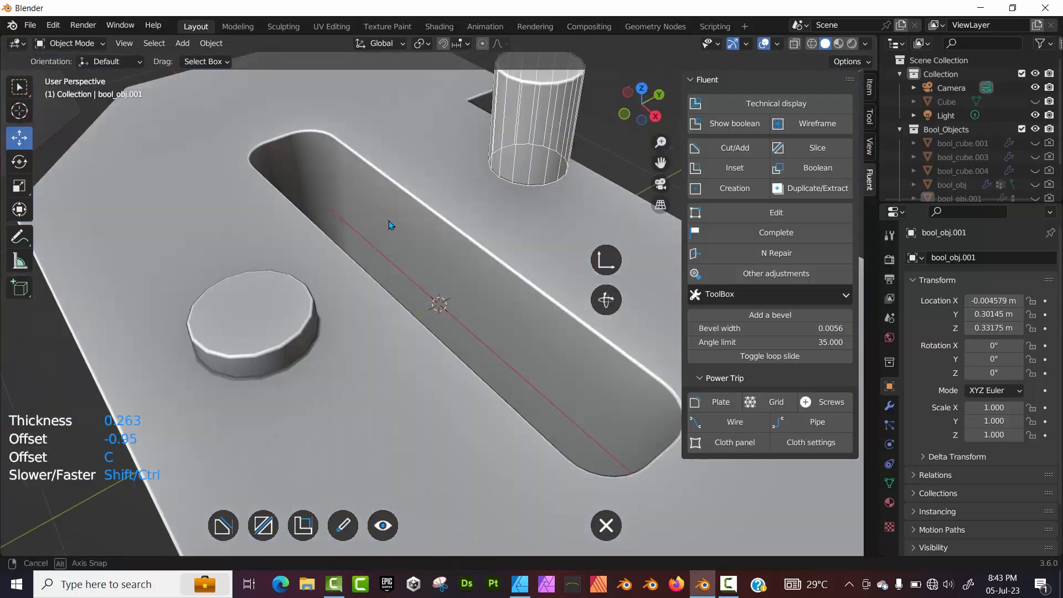
Step: Extend the circle down through the block to cut a round through hole and finish the Fluent operation
middle_drag(388, 221, 370, 193)
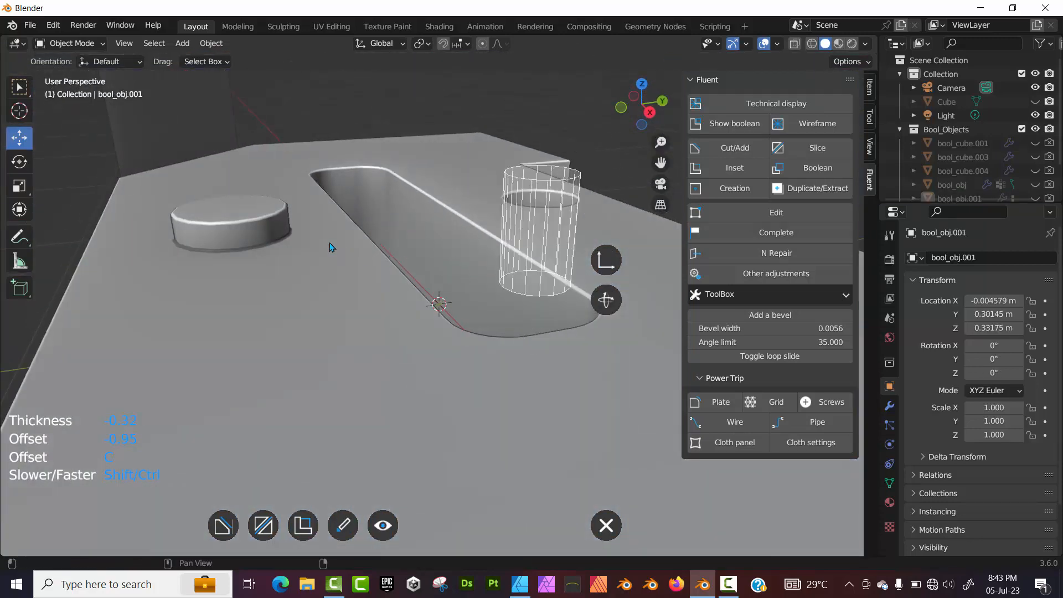
click(256, 224)
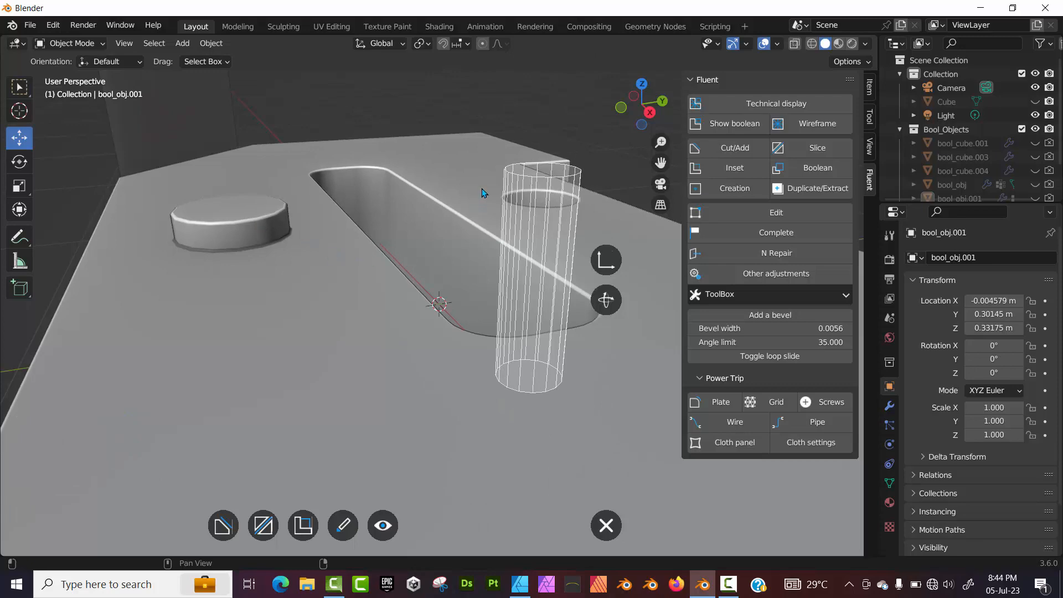
click(396, 97)
middle_drag(393, 105, 429, 251)
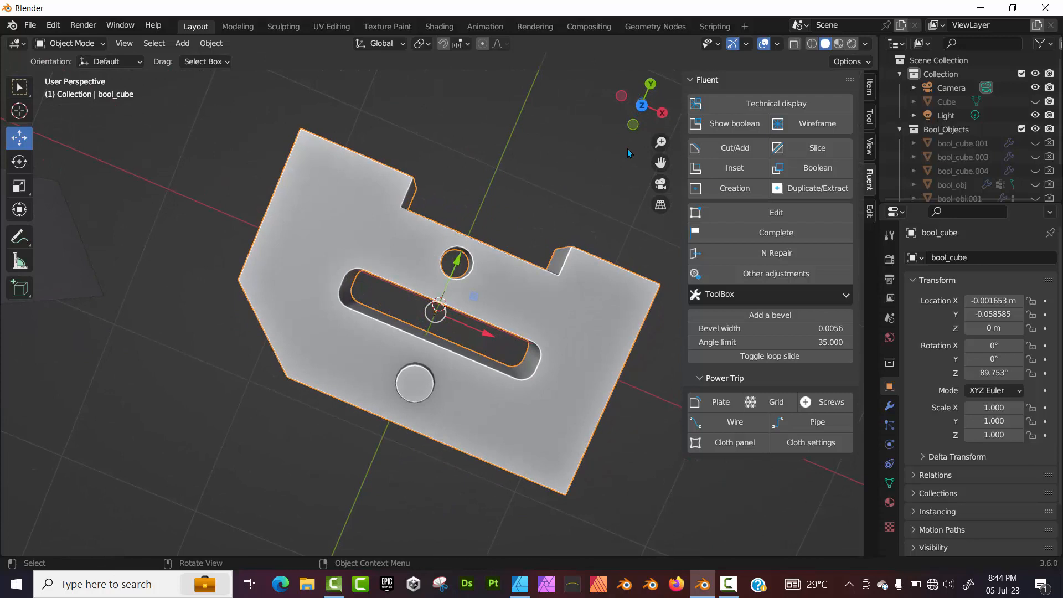
Step: Show the block's boolean cutters in top view and move the round hole's cutter along X to about -0.0008 m
click(641, 105)
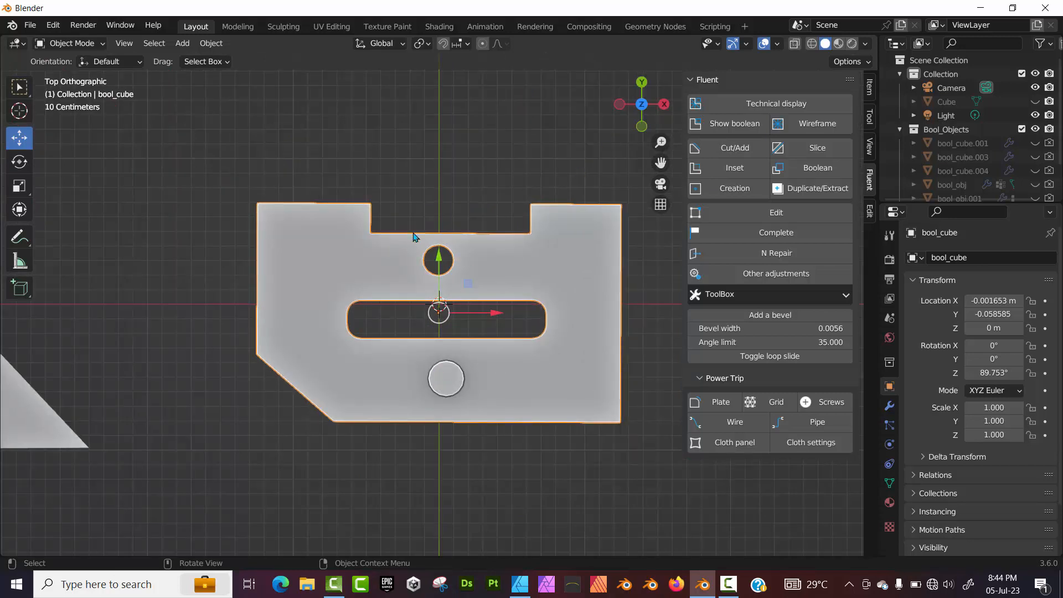
click(719, 124)
click(448, 263)
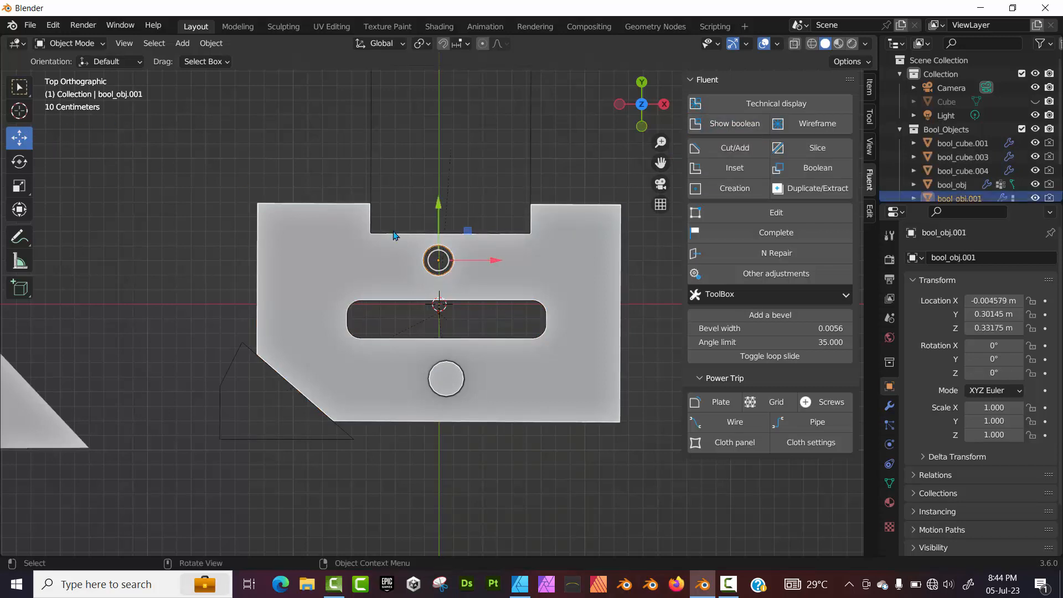
mouse_move(495, 259)
mouse_down()
mouse_move(506, 258)
mouse_move(497, 258)
mouse_up()
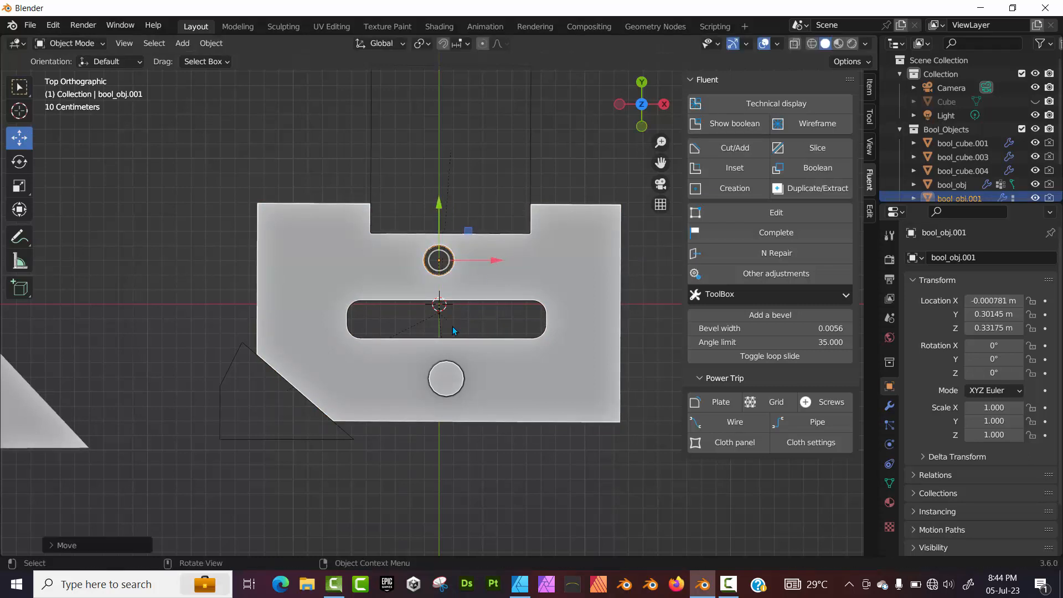
Step: Move the cylindrical boss's boolean object along X to about -0.011 m, in line with the hole, and check the block in perspective
click(455, 366)
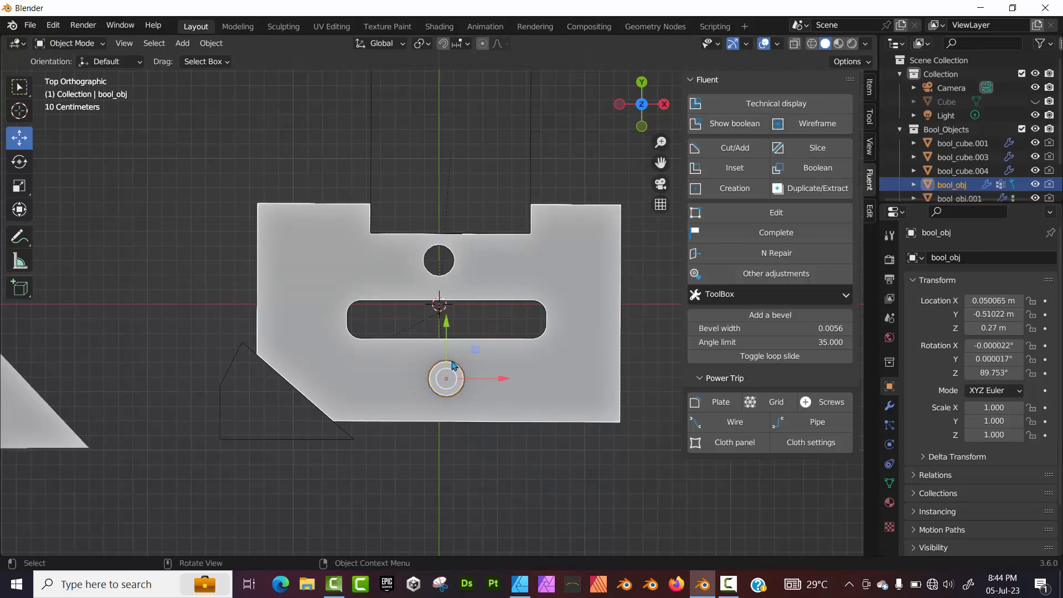
drag(501, 377, 494, 378)
click(298, 160)
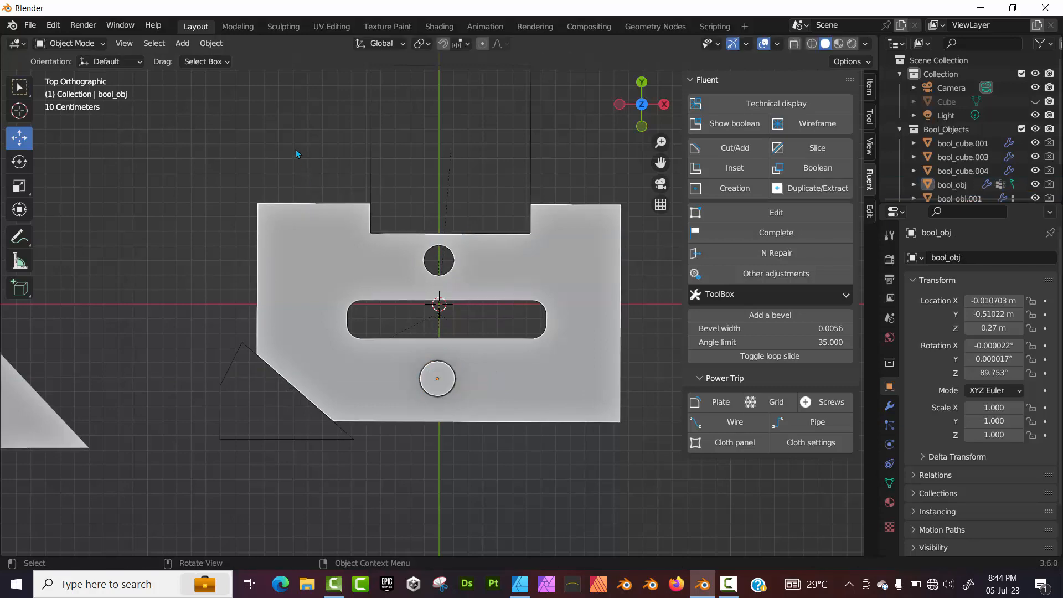
scroll(215, 237, up, 4)
scroll(215, 237, down, 4)
middle_drag(217, 242, 273, 246)
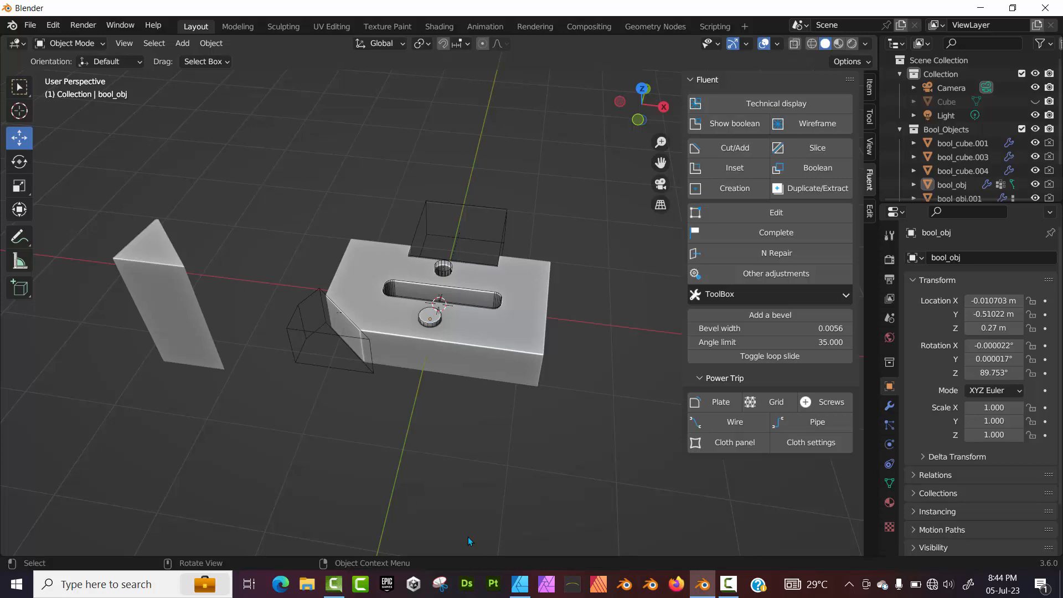
Step: Switch to Affinity Designer and, in the Cutters group, hide the upper notch rectangle and show the curve cutting the base's lower-right corner
click(520, 584)
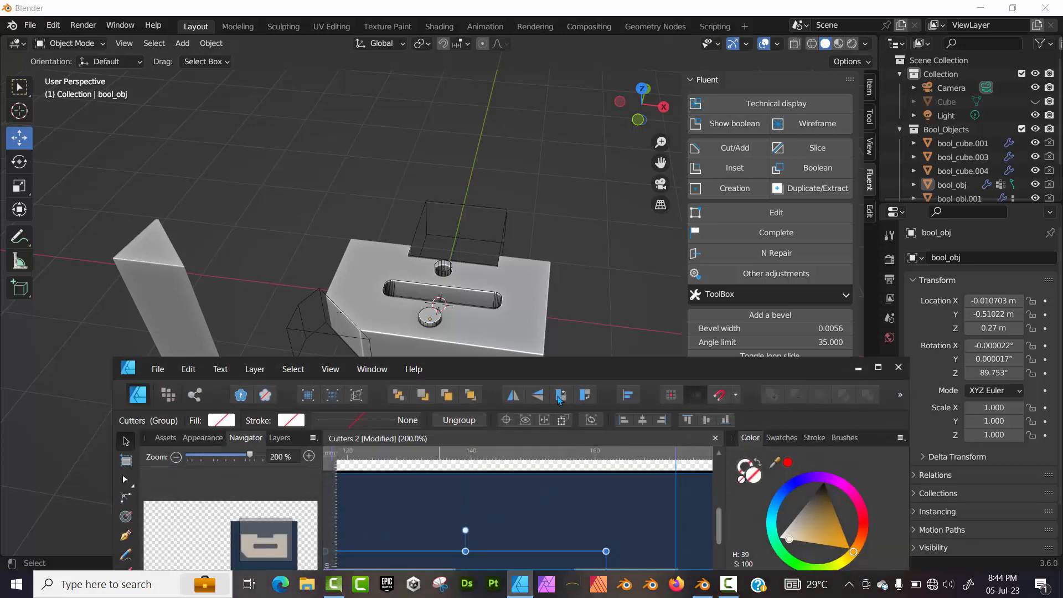
click(877, 367)
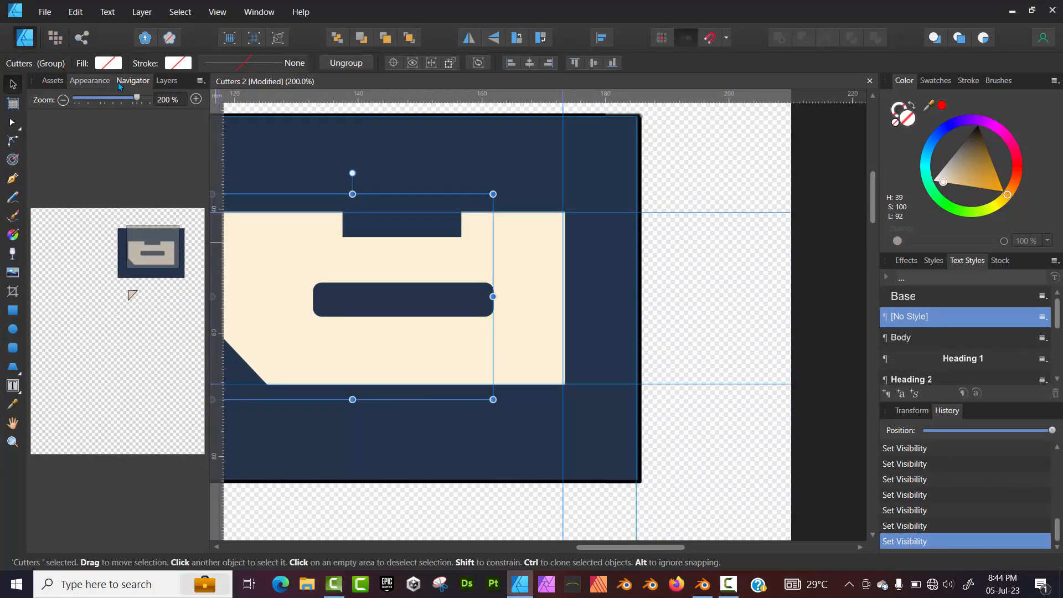
click(166, 81)
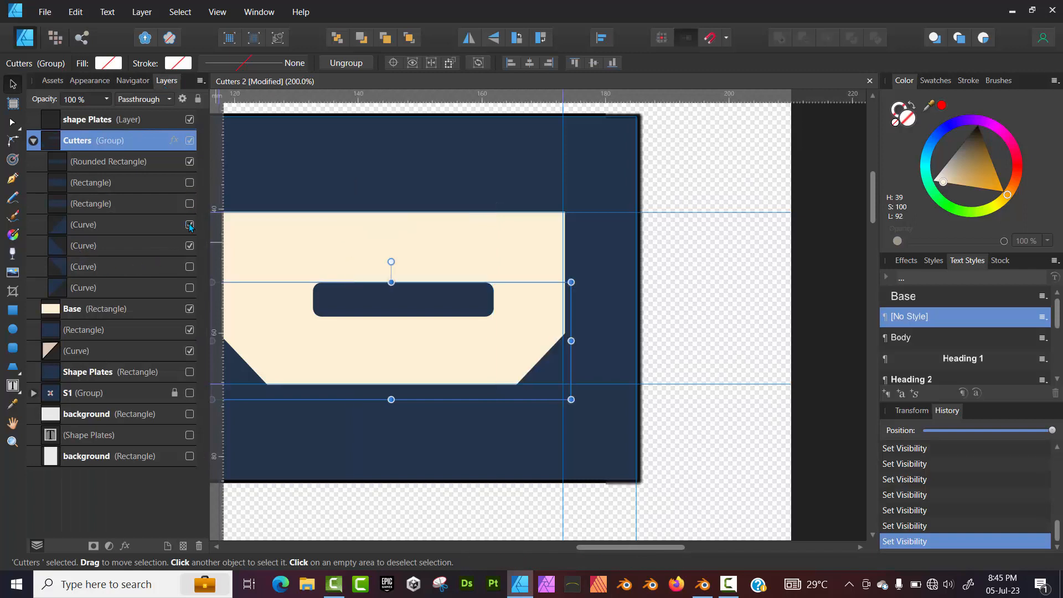
scroll(346, 183, down, 1)
middle_drag(311, 205, 369, 231)
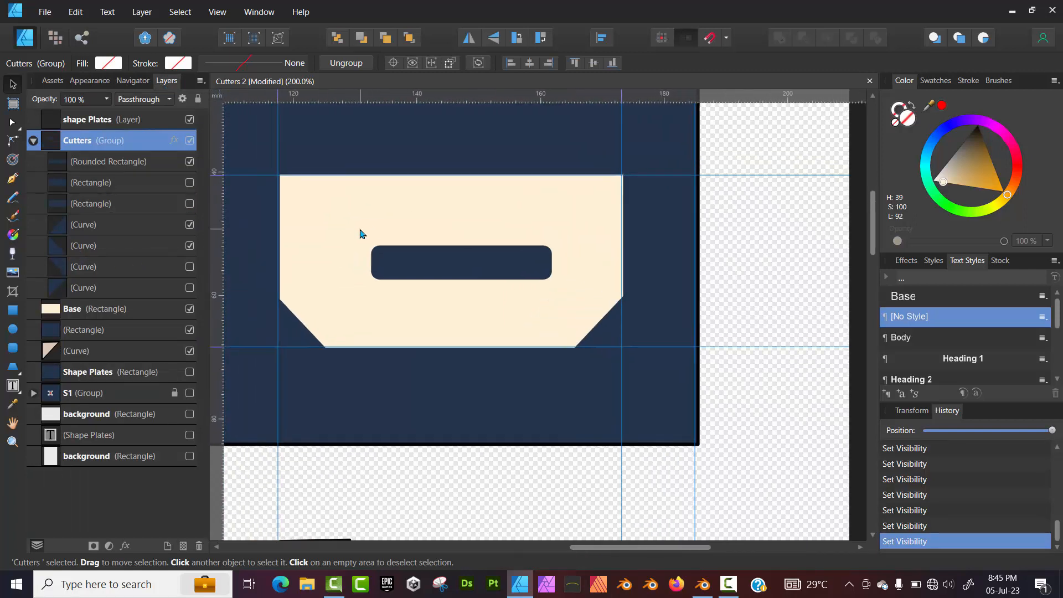
Step: Make the curve cutter at the base's upper-left corner and both notch rectangles in the Cutters group visible
click(190, 288)
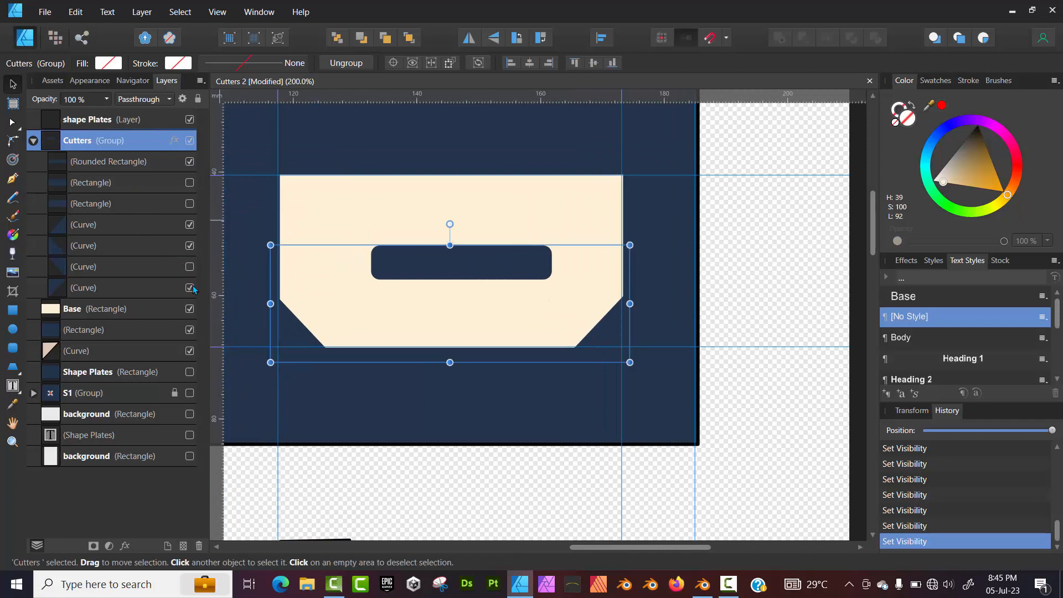
click(189, 203)
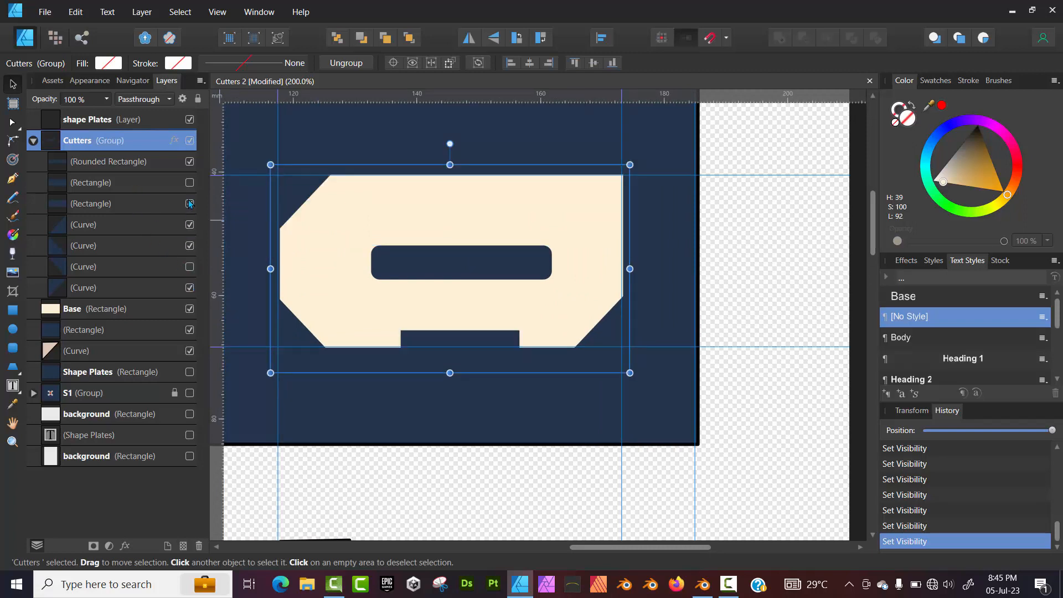
click(190, 183)
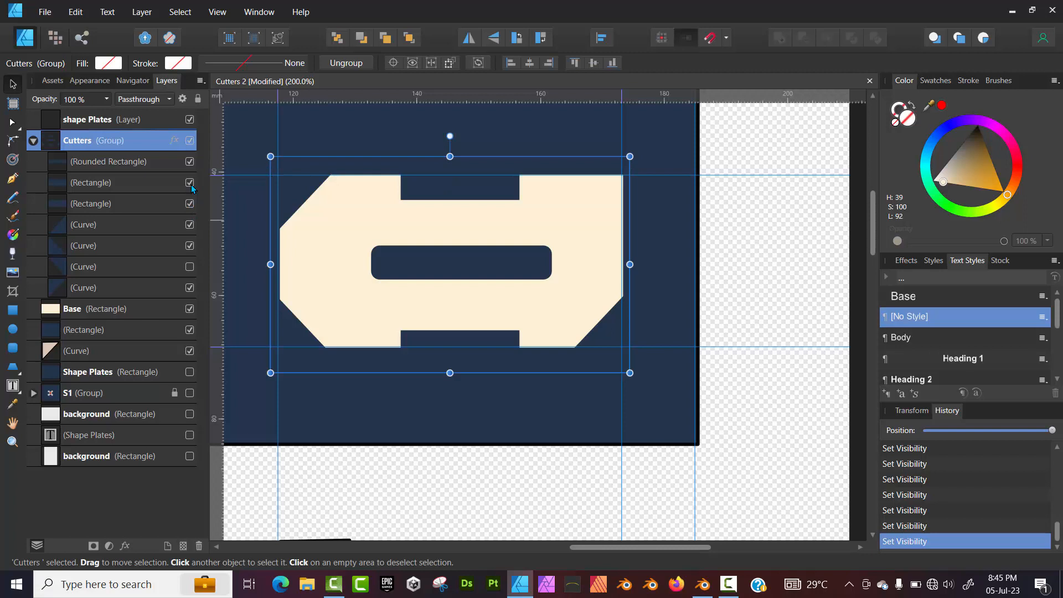